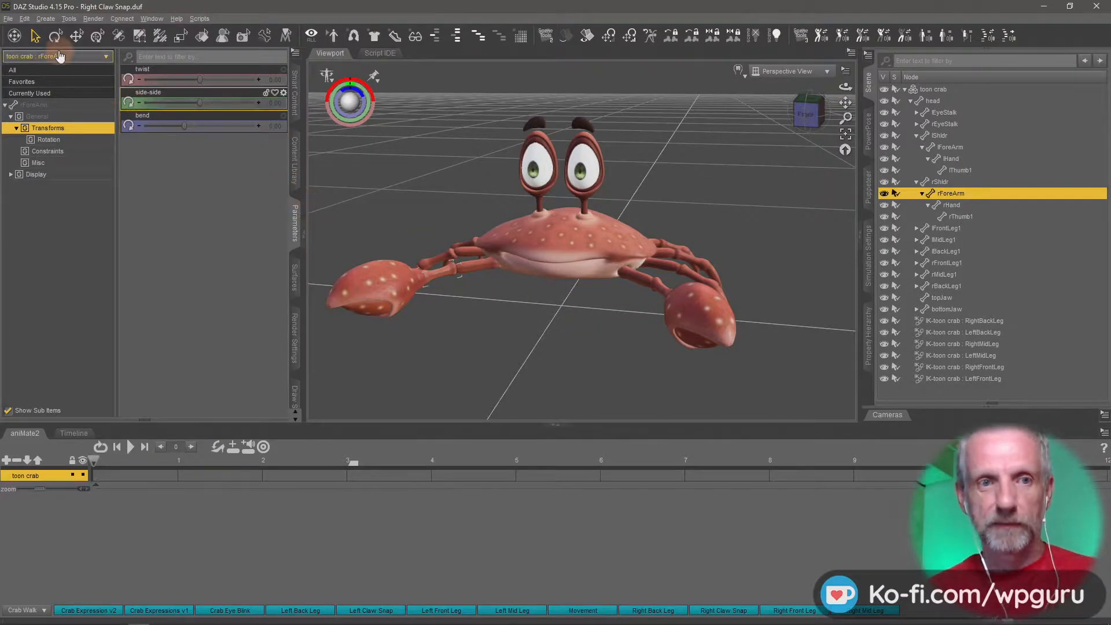
# Open the recent scene Crab Walk v2.duf, discarding the changes to the current scene.
pyautogui.click(9, 18)
pyautogui.moveTo(93, 59)
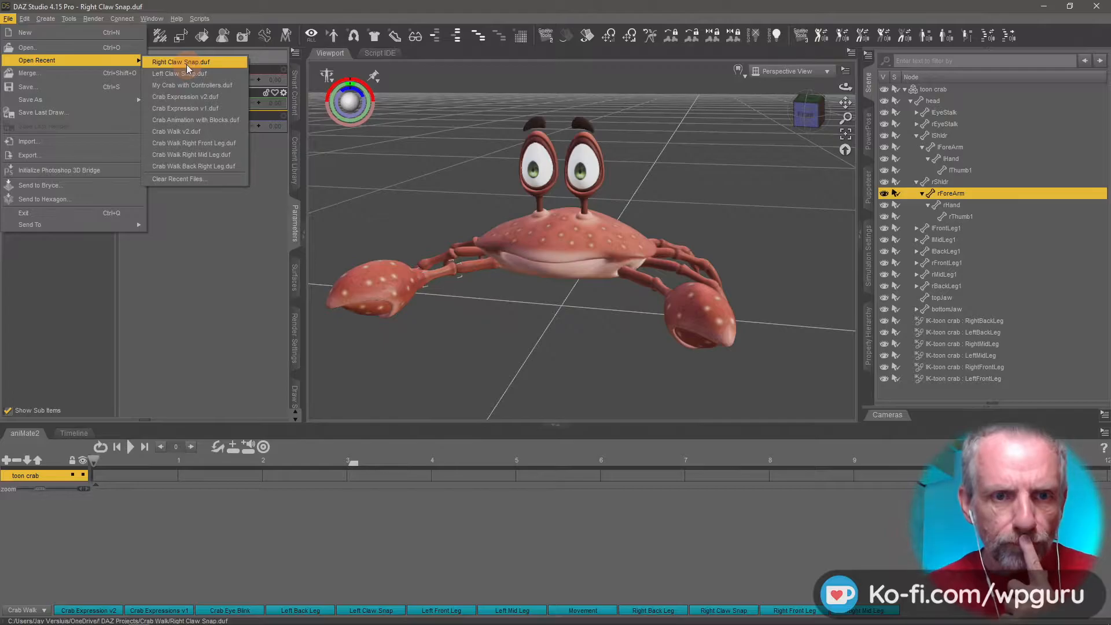
pyautogui.click(234, 132)
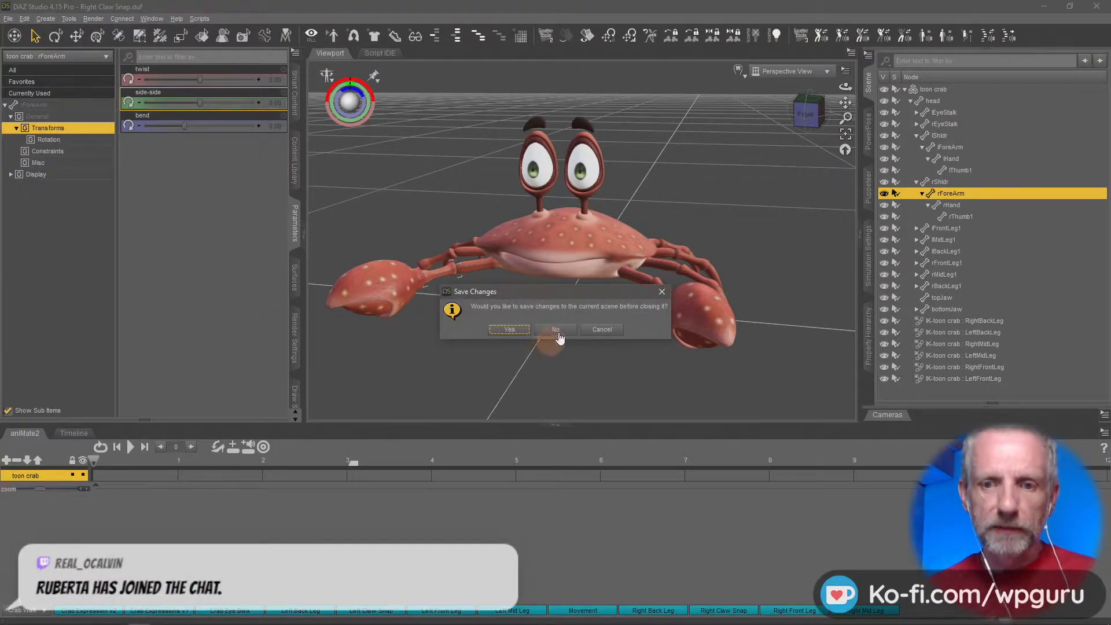
pyautogui.click(558, 330)
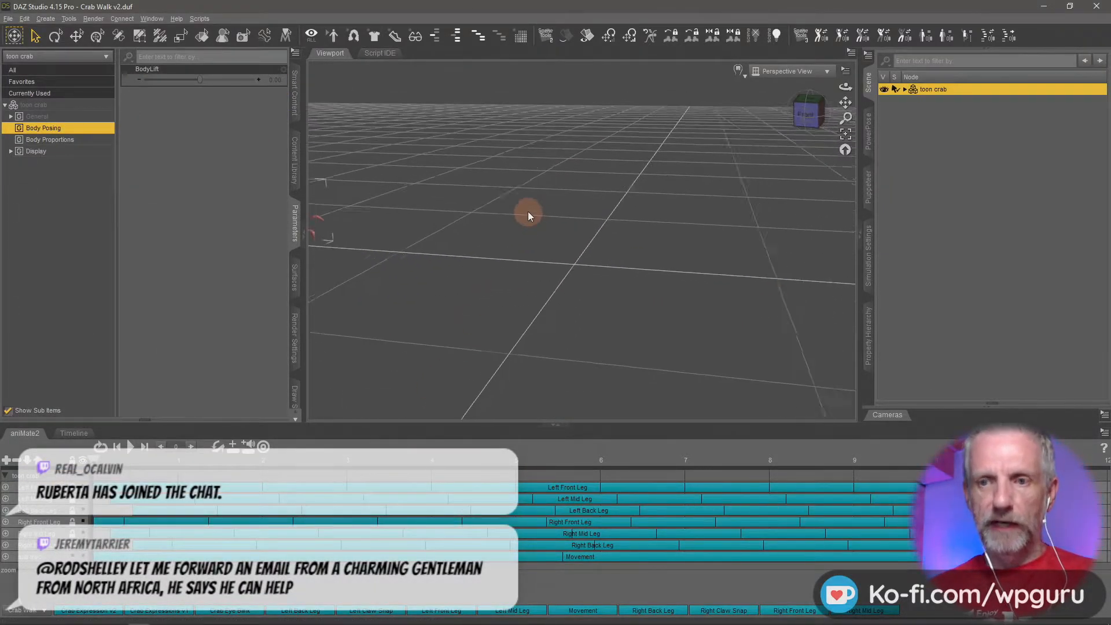
# Scrub through the crab's walk animation and frame the whole crab from the front in the perspective view.
pyautogui.keyDown('ctrl'); pyautogui.keyDown('alt'); pyautogui.moveTo(521, 212); pyautogui.dragTo(516, 217); pyautogui.keyUp('alt'); pyautogui.keyUp('ctrl')
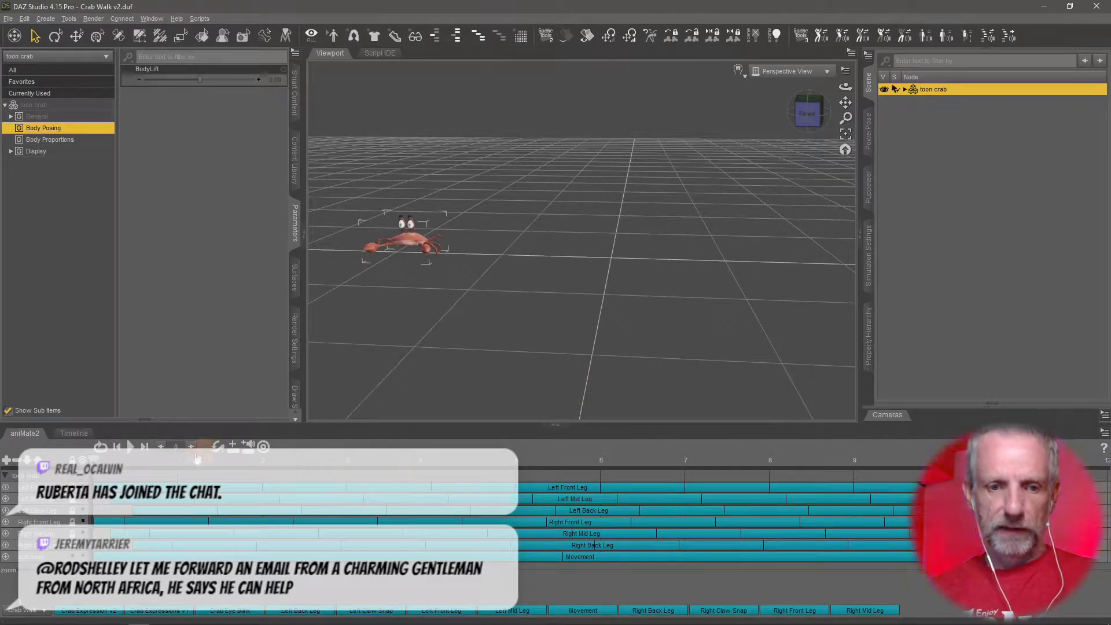
pyautogui.moveTo(96, 462); pyautogui.dragTo(179, 497)
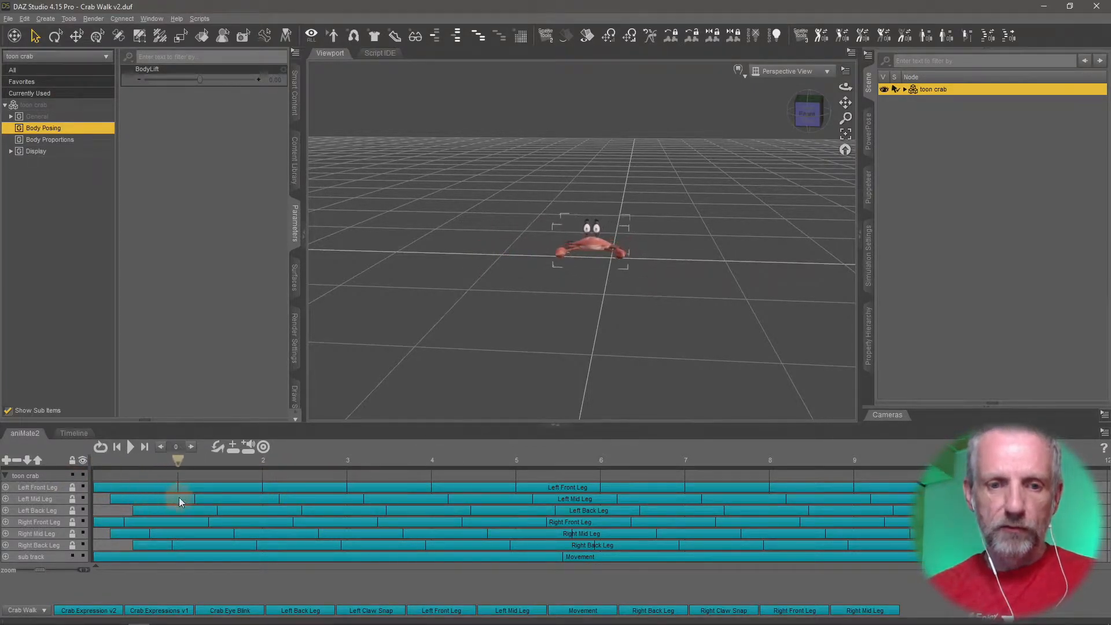
pyautogui.click(179, 498)
pyautogui.moveTo(494, 268)
pyautogui.mouseDown(button='middle')
pyautogui.moveTo(523, 254)
pyautogui.moveTo(492, 269)
pyautogui.moveTo(484, 261)
pyautogui.moveTo(477, 273)
pyautogui.mouseUp(button='middle')
pyautogui.scroll(5, 494, 268)
pyautogui.scroll(5, 492, 268)
pyautogui.moveTo(463, 351)
pyautogui.mouseDown(button='middle')
pyautogui.moveTo(484, 353)
pyautogui.moveTo(463, 350)
pyautogui.mouseUp(button='middle')
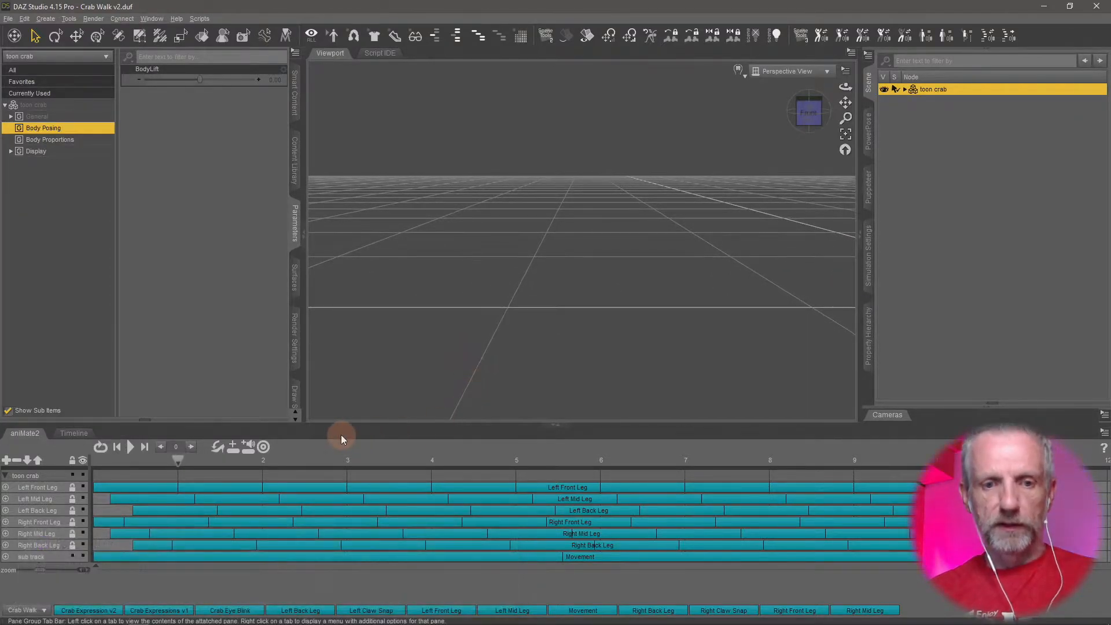
pyautogui.moveTo(177, 461); pyautogui.dragTo(531, 520)
pyautogui.moveTo(518, 366); pyautogui.dragTo(519, 365, button='middle')
pyautogui.moveTo(536, 461); pyautogui.dragTo(168, 486)
pyautogui.moveTo(931, 492); pyautogui.dragTo(547, 511)
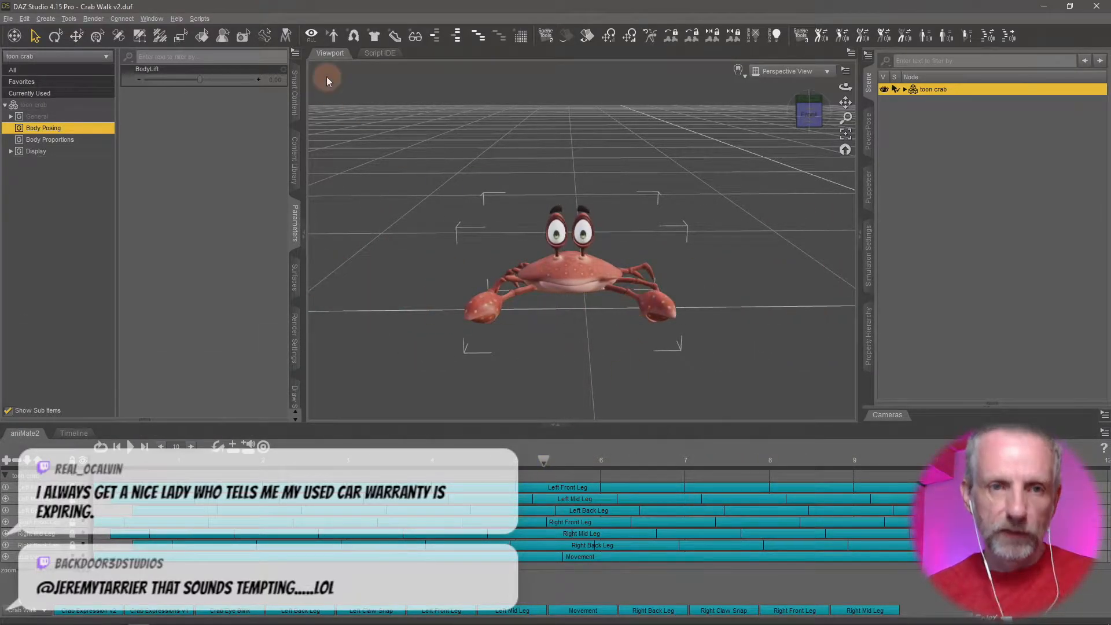
# Create a new camera that copies the active perspective view, and look through it while scrubbing the walk animation.
pyautogui.click(7, 19)
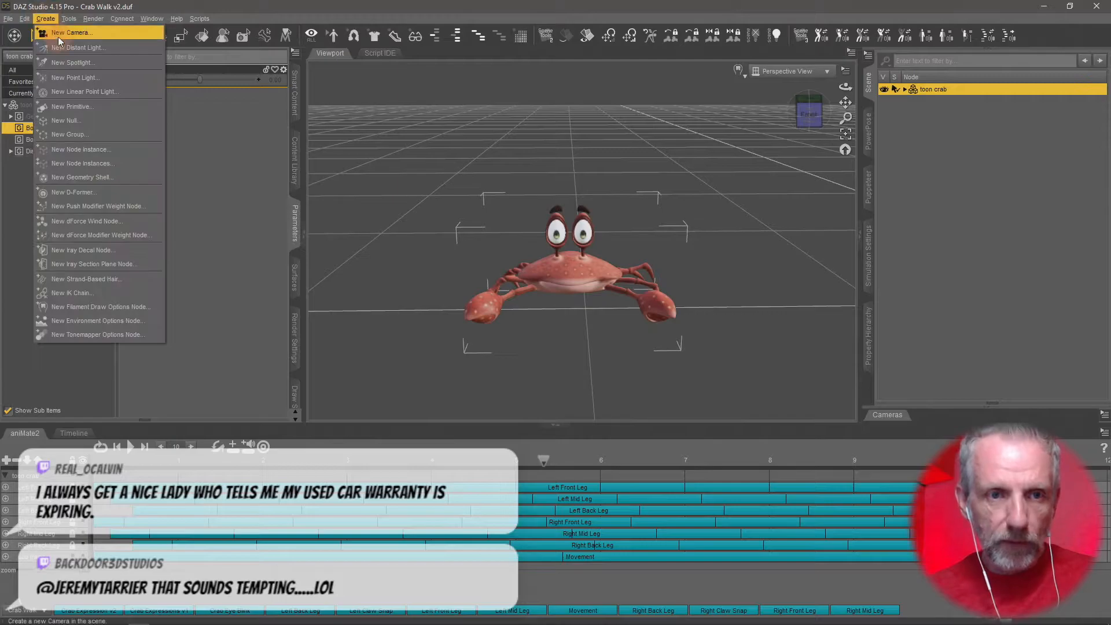
pyautogui.click(58, 35)
pyautogui.click(293, 162)
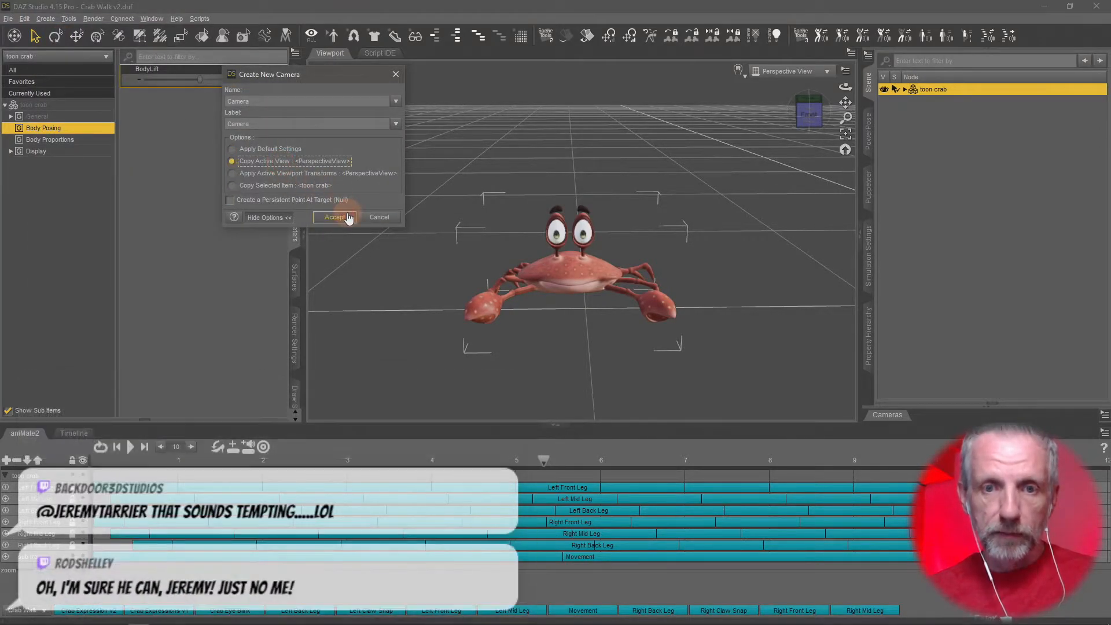
pyautogui.click(346, 217)
pyautogui.click(789, 72)
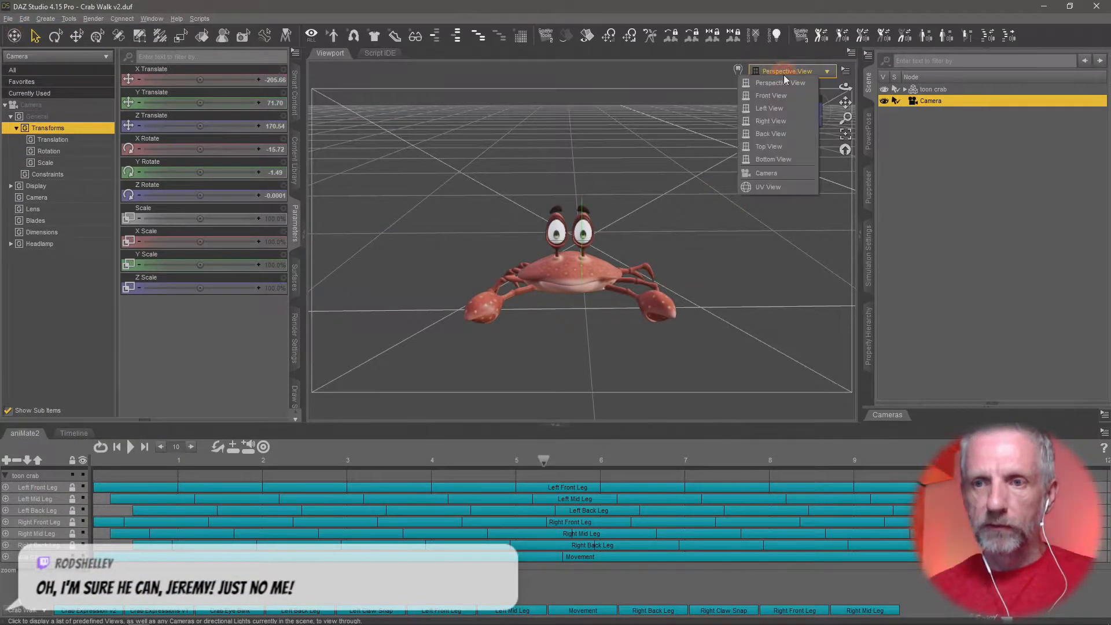
pyautogui.click(805, 174)
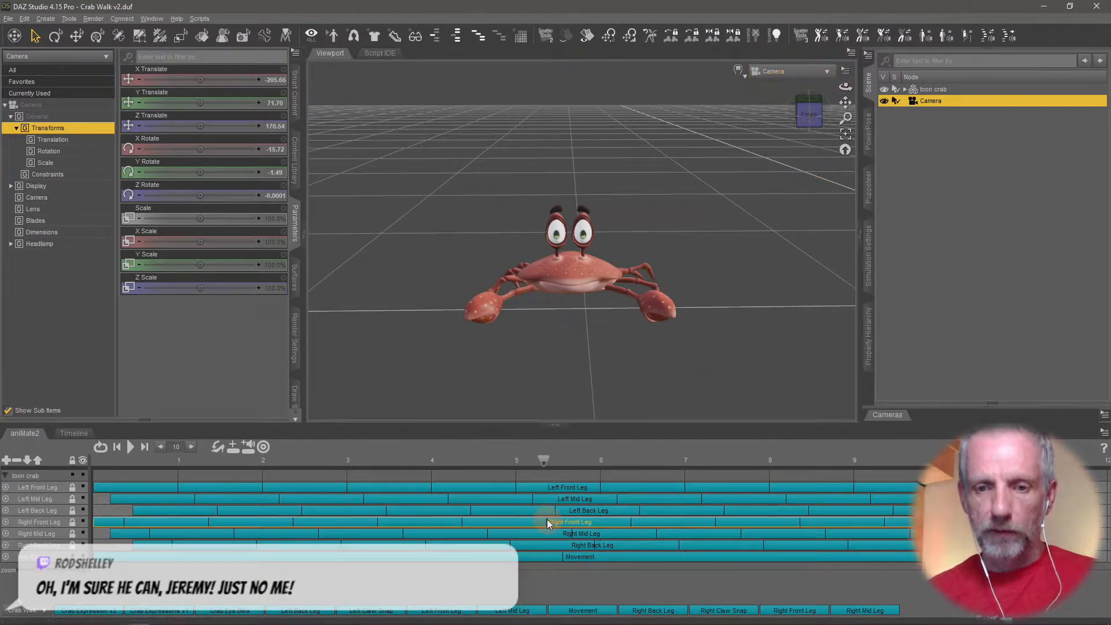
pyautogui.moveTo(501, 466)
pyautogui.mouseDown()
pyautogui.moveTo(210, 488)
pyautogui.moveTo(896, 517)
pyautogui.moveTo(347, 509)
pyautogui.moveTo(524, 518)
pyautogui.moveTo(492, 480)
pyautogui.mouseUp()
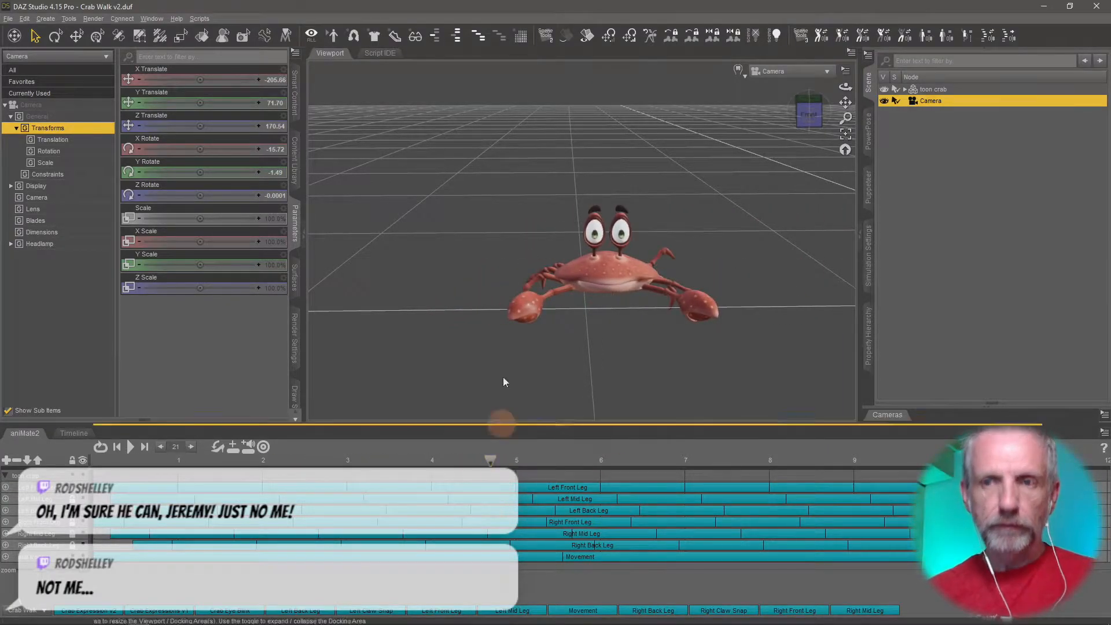
# Save the scene as Crab Walk v3 in the Crab Walk folder.
pyautogui.click(5, 20)
pyautogui.moveTo(91, 98)
pyautogui.click(175, 105)
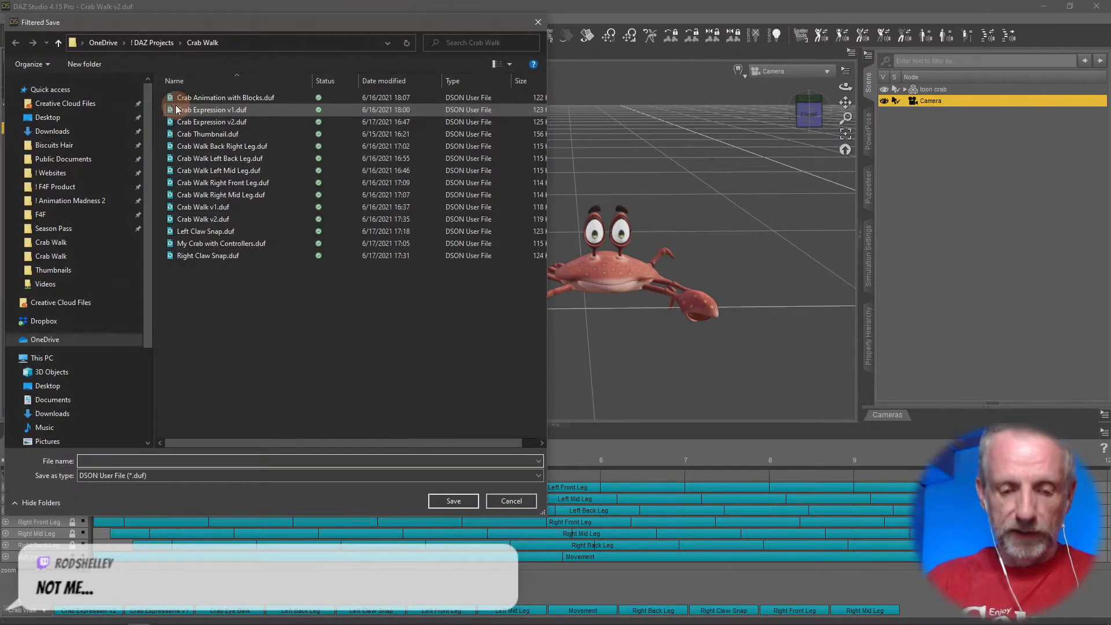
pyautogui.write('Crab Walk v3')
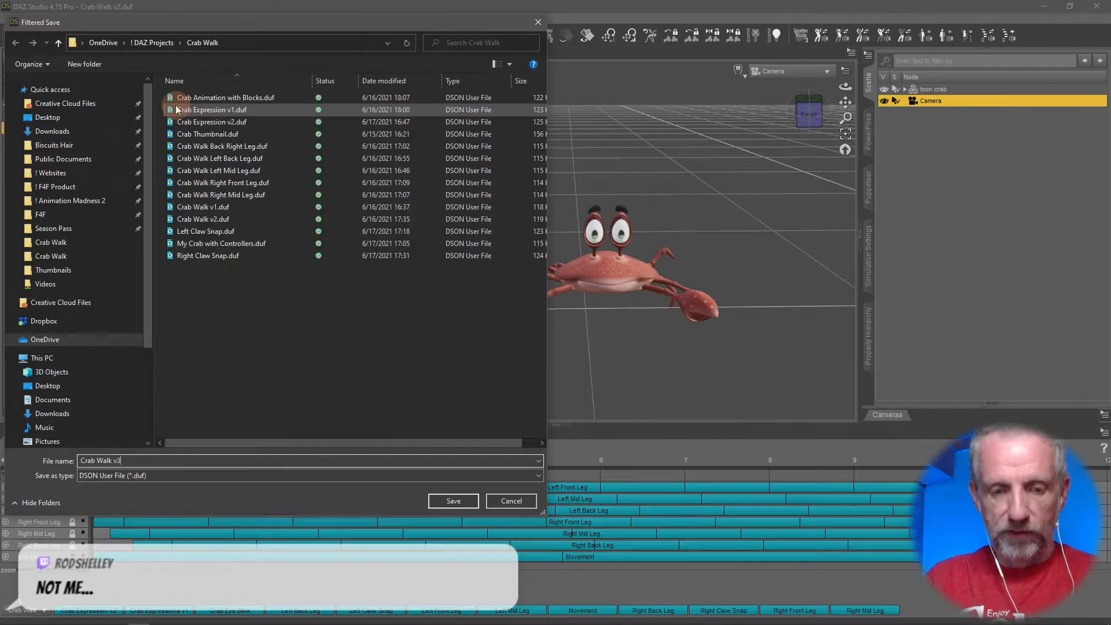
pyautogui.press('Return')
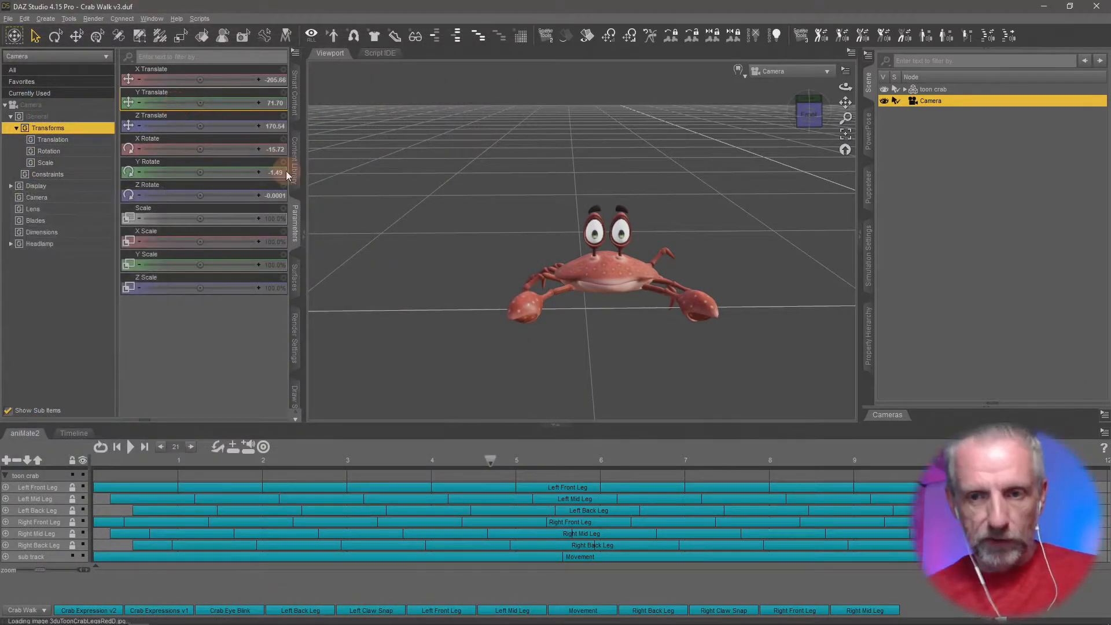
# Switch the viewport back to Perspective View and hide the new camera in the scene.
pyautogui.click(799, 72)
pyautogui.click(804, 78)
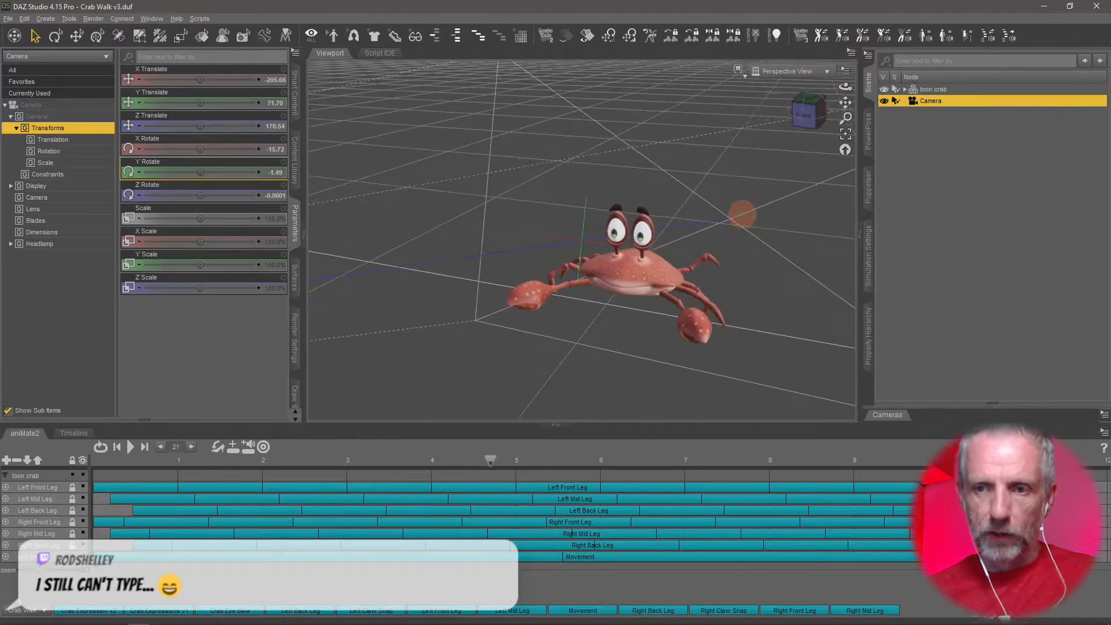
pyautogui.click(885, 103)
pyautogui.scroll(5, 651, 239)
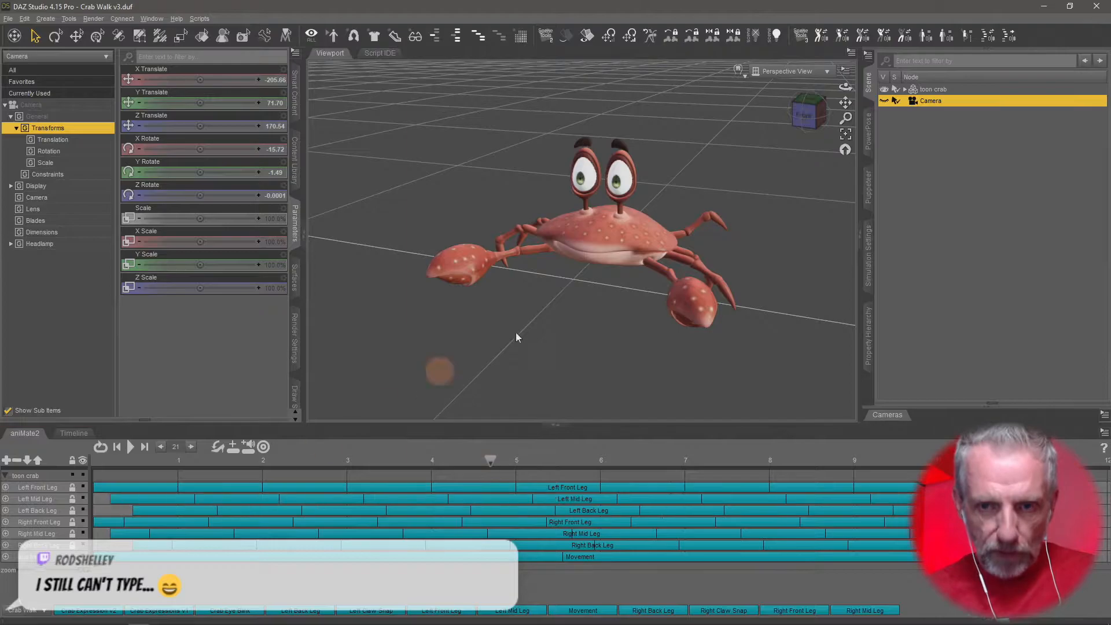
pyautogui.scroll(-5, 537, 315)
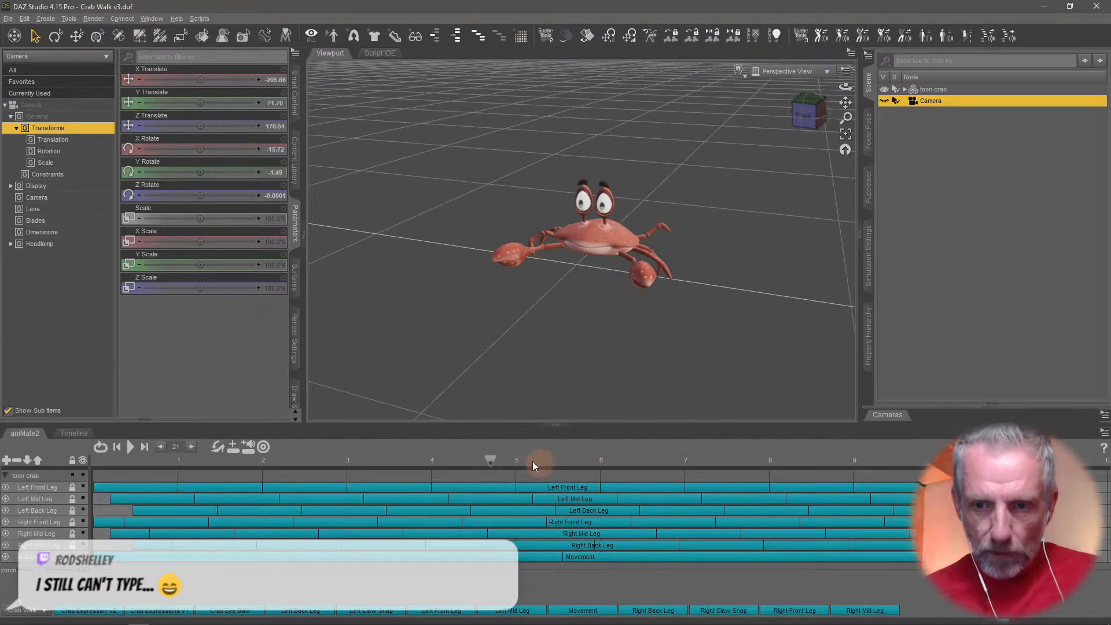
# Enlarge the animation track area and rename the sub-track holding the Movement blocks as Movement.
pyautogui.moveTo(492, 459); pyautogui.dragTo(227, 495)
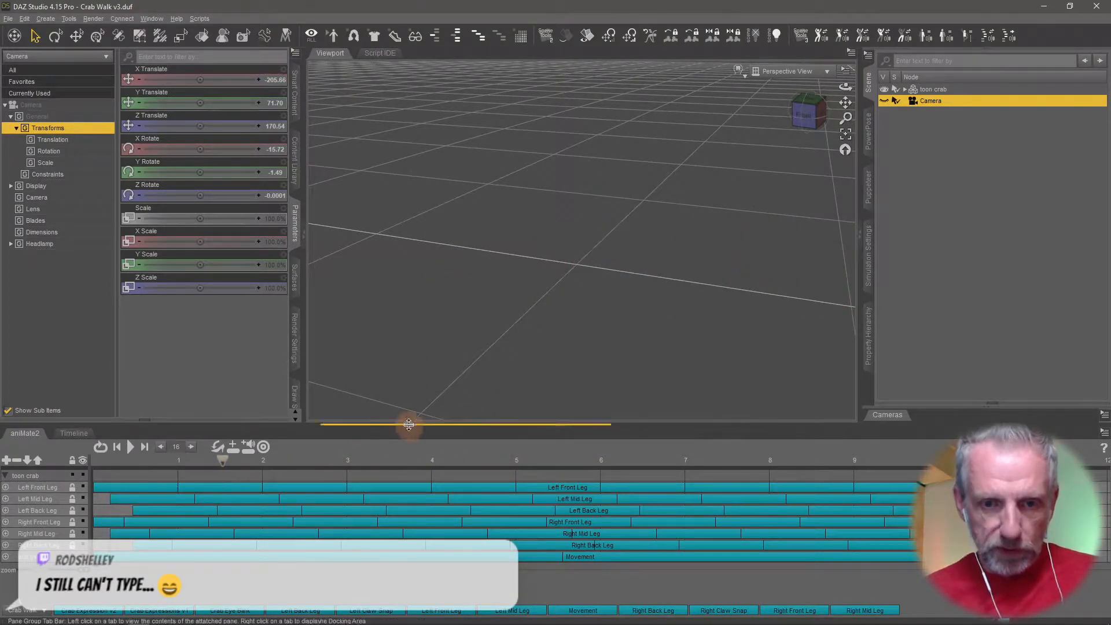
pyautogui.moveTo(409, 425); pyautogui.dragTo(427, 263)
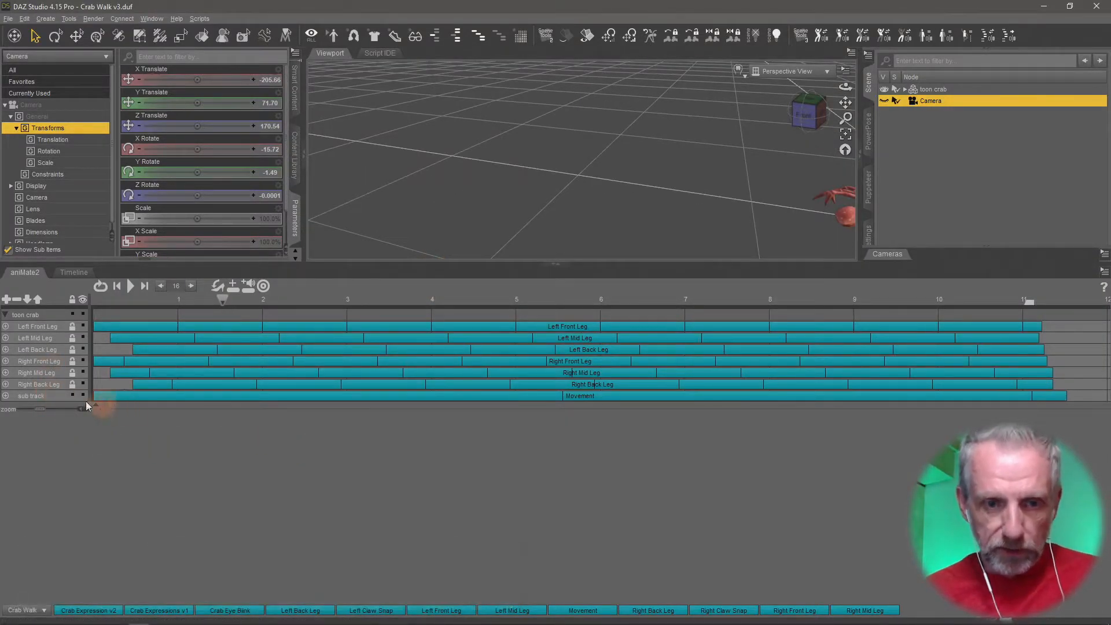
pyautogui.click(31, 397)
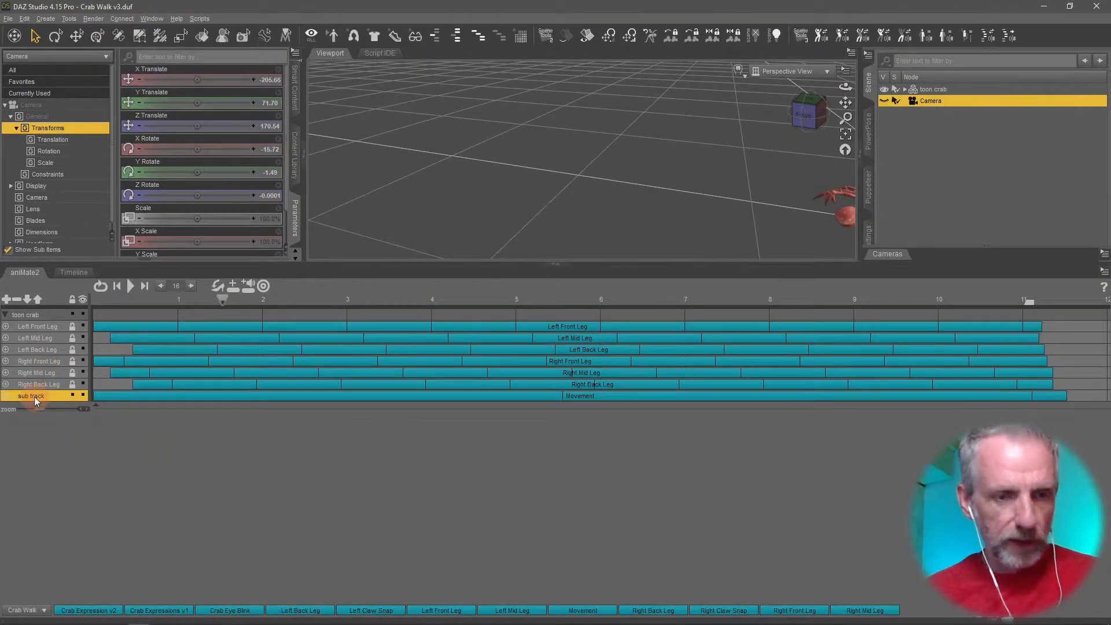
pyautogui.doubleClick(33, 398)
pyautogui.moveTo(527, 227); pyautogui.dragTo(472, 229)
pyautogui.write('Movement')
pyautogui.press('Return')
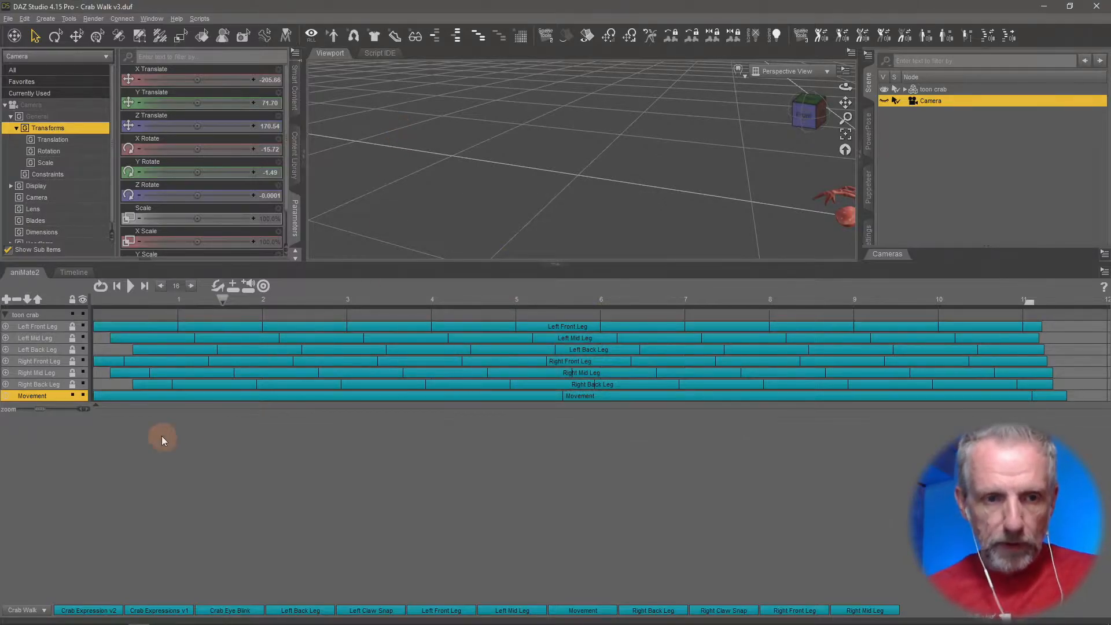
# Add a sub-track below Movement and name it Expression.
pyautogui.click(5, 301)
pyautogui.doubleClick(44, 407)
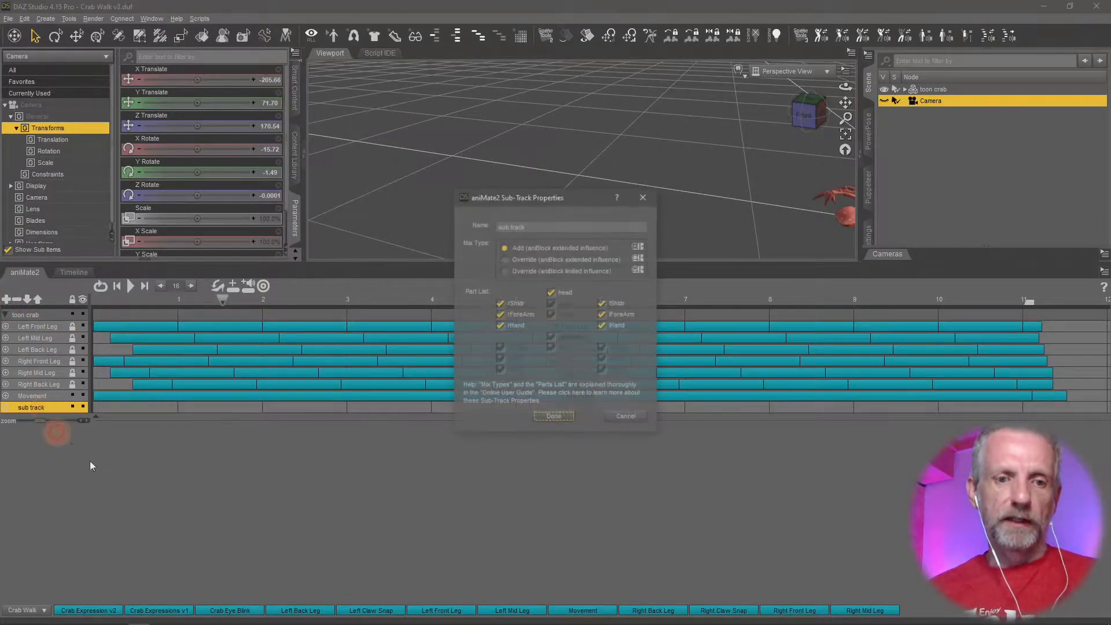
pyautogui.moveTo(538, 228); pyautogui.dragTo(447, 242)
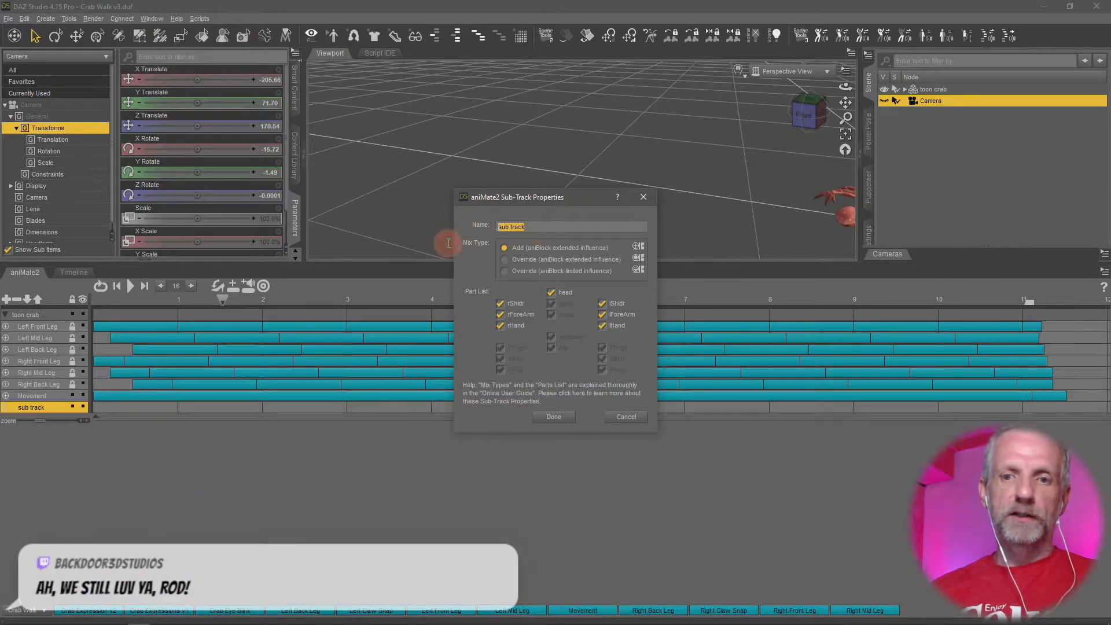
pyautogui.write('Expore')
pyautogui.press('BackSpace')
pyautogui.press('BackSpace')
pyautogui.press('BackSpace')
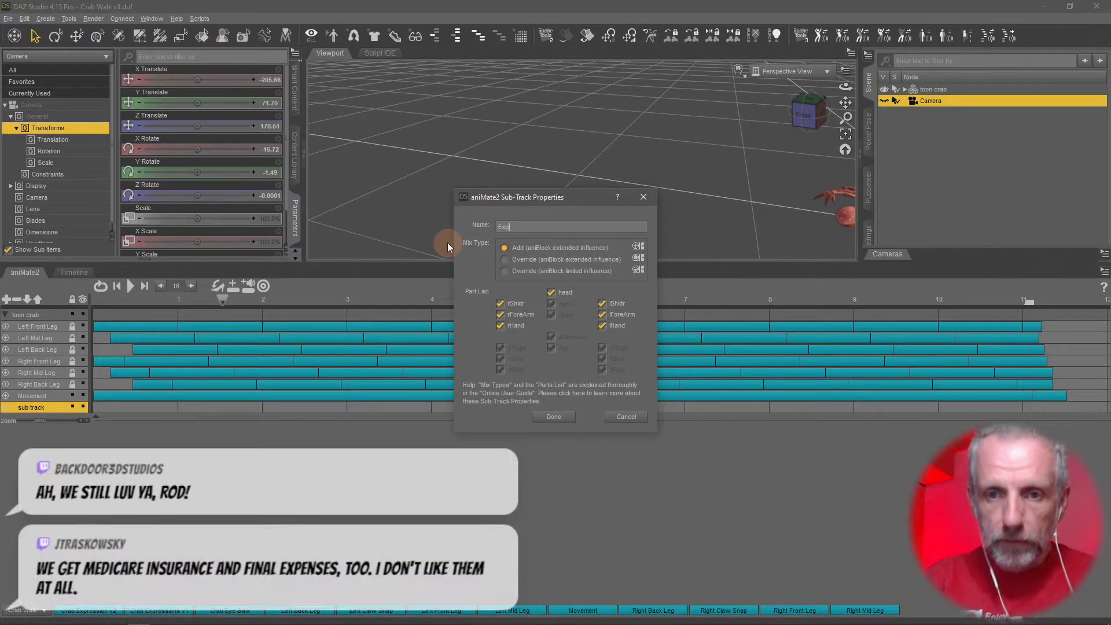
pyautogui.write('ression')
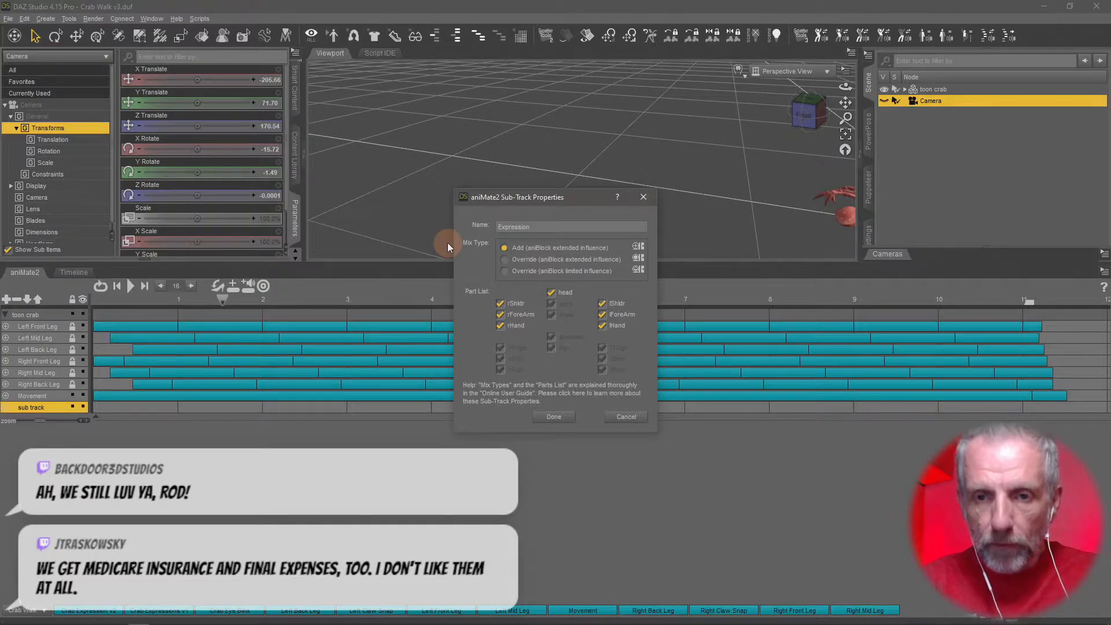
pyautogui.press('Return')
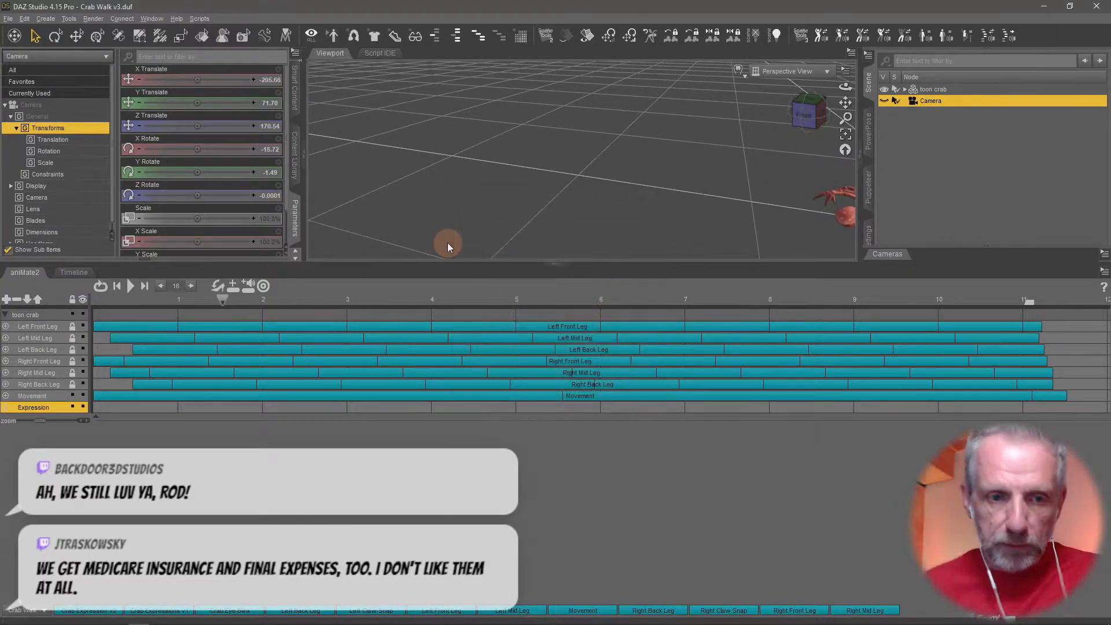
# Add another sub-track below Expression and name it Eye Blink.
pyautogui.click(6, 299)
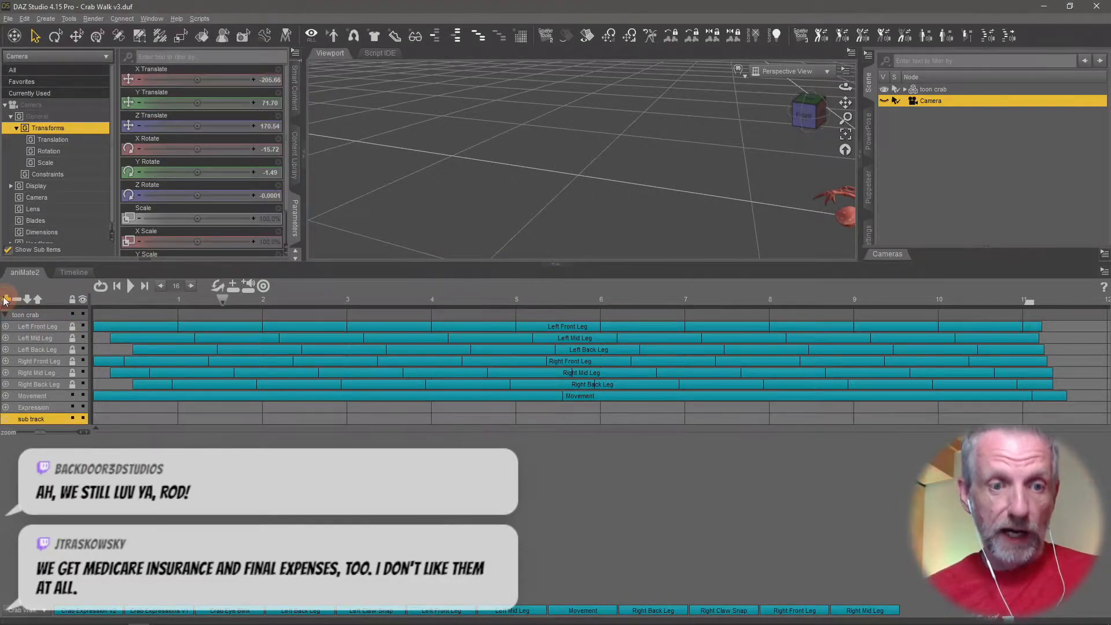
pyautogui.doubleClick(42, 422)
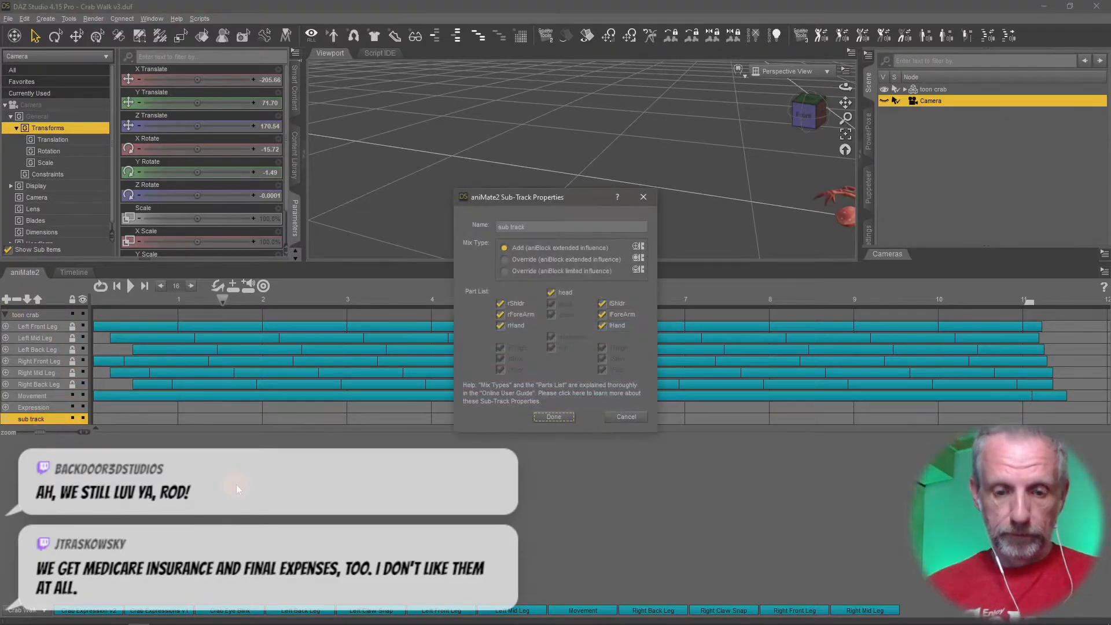
pyautogui.moveTo(535, 226); pyautogui.dragTo(483, 240)
pyautogui.write('Eye Blink')
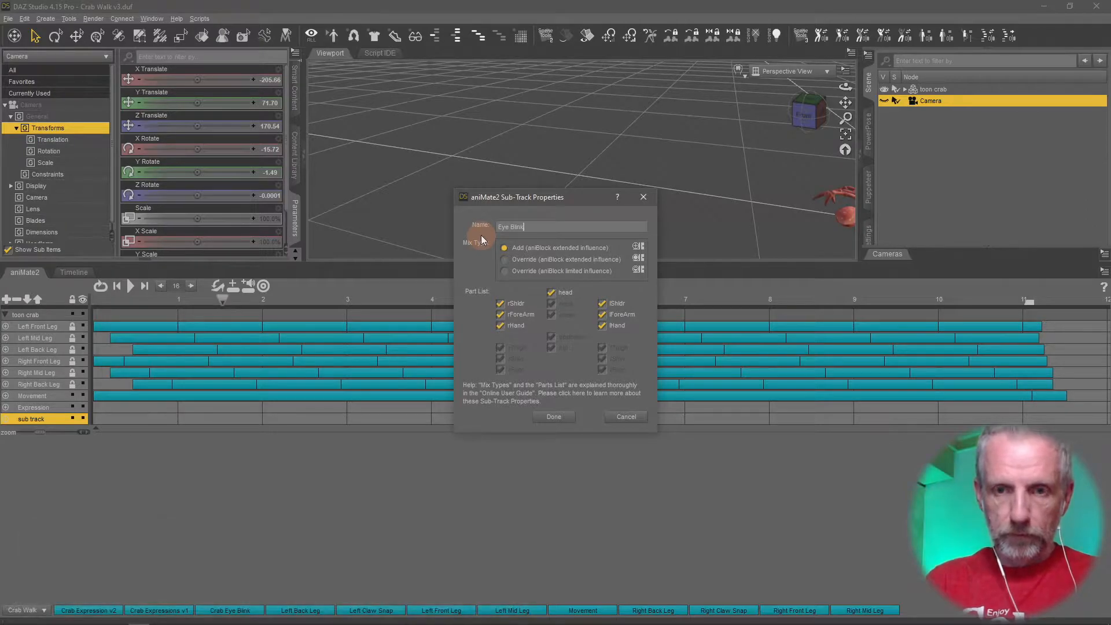
pyautogui.press('Return')
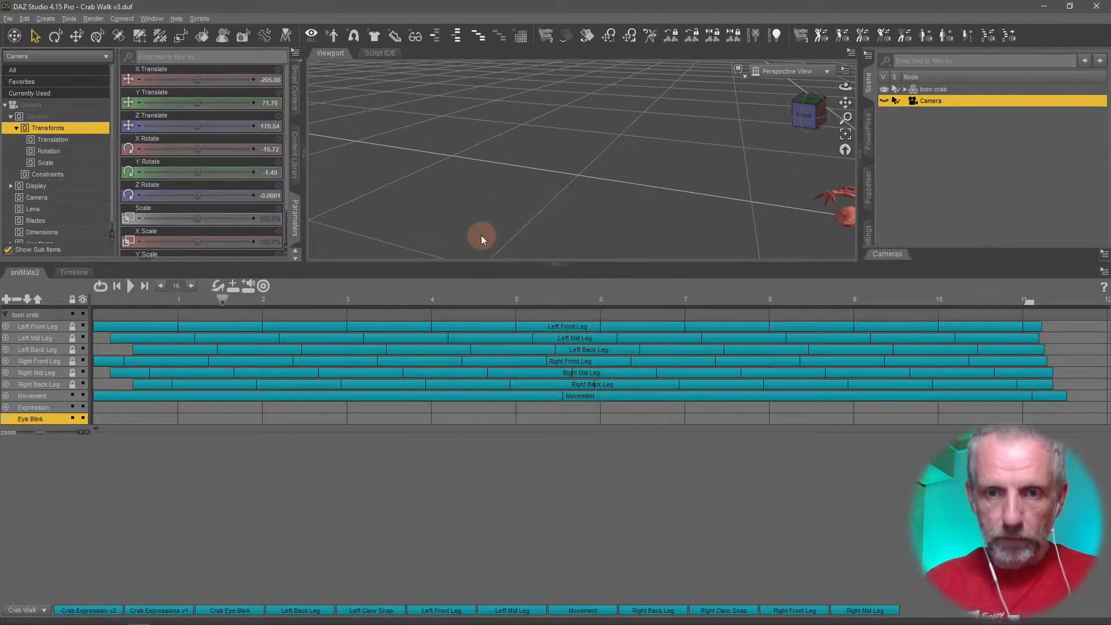
# Add two more sub-tracks below Eye Blink and name the first one Claw Left.
pyautogui.click(5, 298)
pyautogui.click(6, 298)
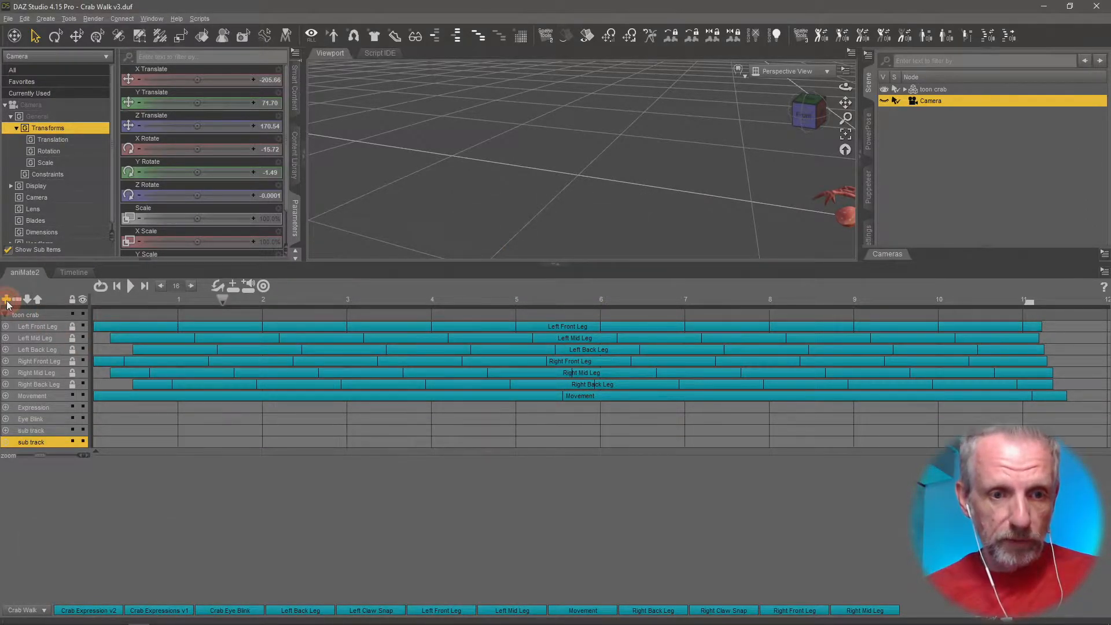
pyautogui.doubleClick(38, 430)
pyautogui.moveTo(544, 231); pyautogui.dragTo(464, 235)
pyautogui.write('Claw Left')
pyautogui.press('Return')
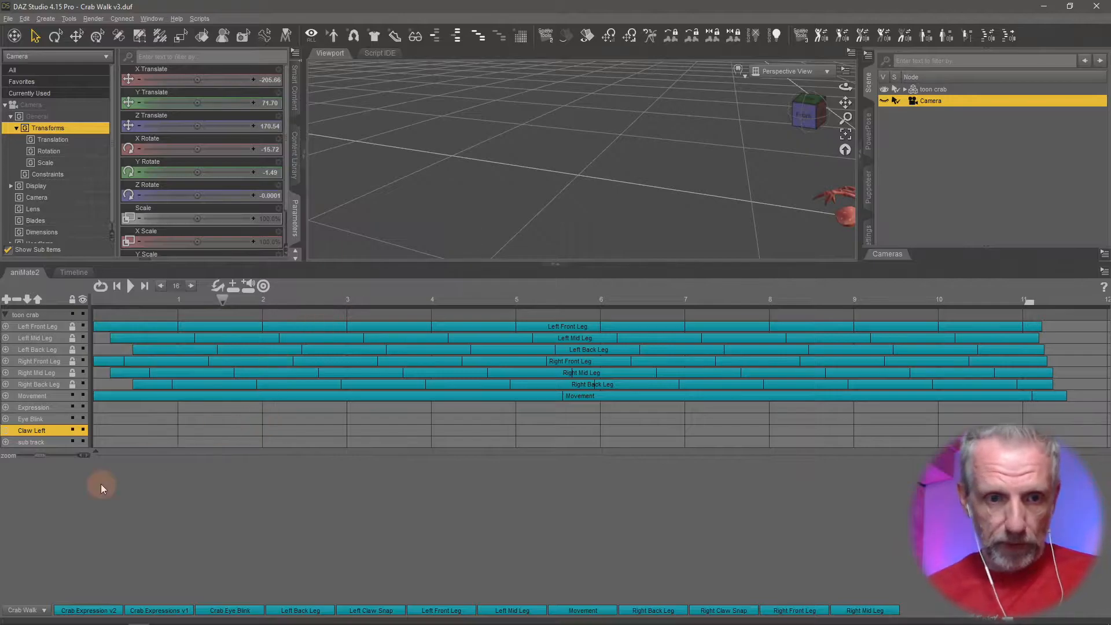
# Rename the remaining unnamed sub-track below Claw Left as Claw Right.
pyautogui.doubleClick(29, 442)
pyautogui.moveTo(545, 224); pyautogui.dragTo(476, 235)
pyautogui.write('Claw Right')
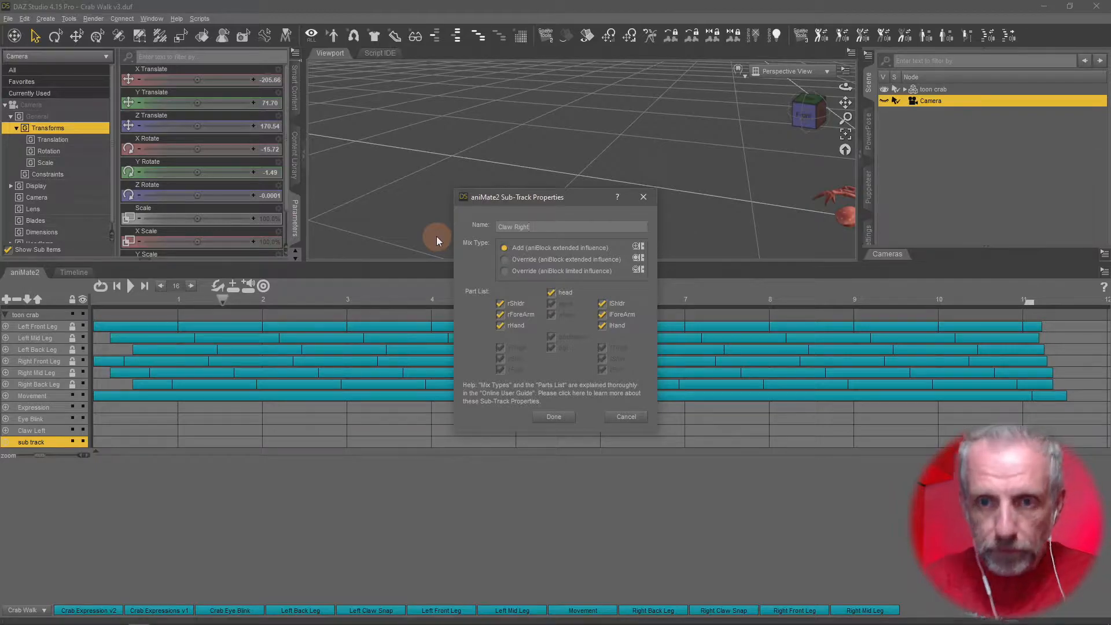
pyautogui.press('Return')
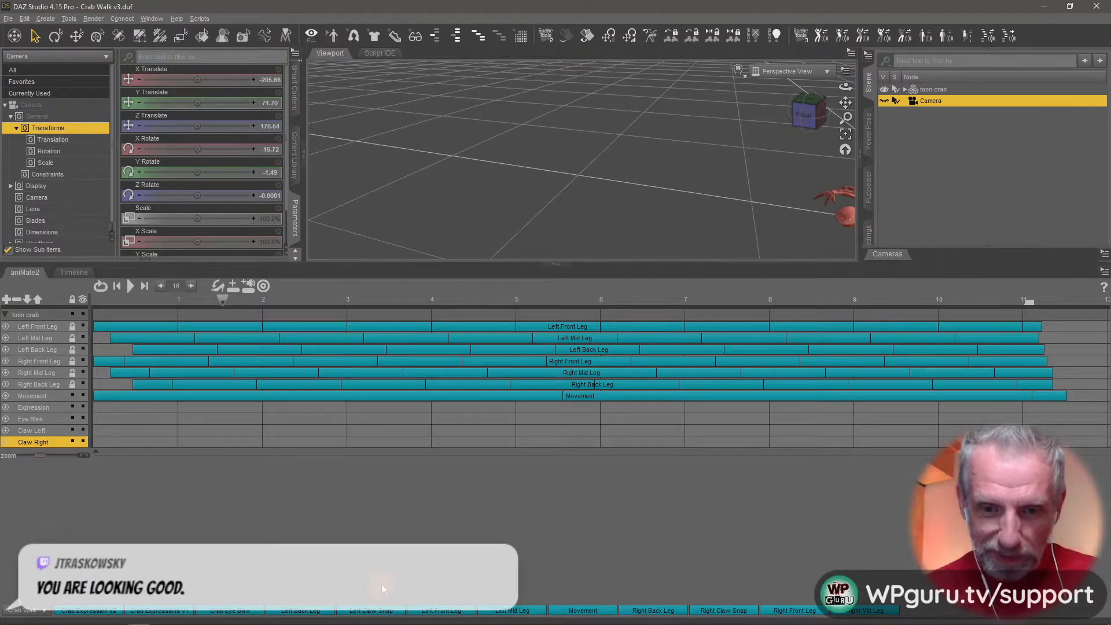
# Place the Left Claw Snap block on the Claw Left sub-track and the Right Claw Snap block, about 2 seconds further along, on Claw Right.
pyautogui.moveTo(372, 612)
pyautogui.mouseDown()
pyautogui.moveTo(272, 468)
pyautogui.moveTo(169, 432)
pyautogui.mouseUp()
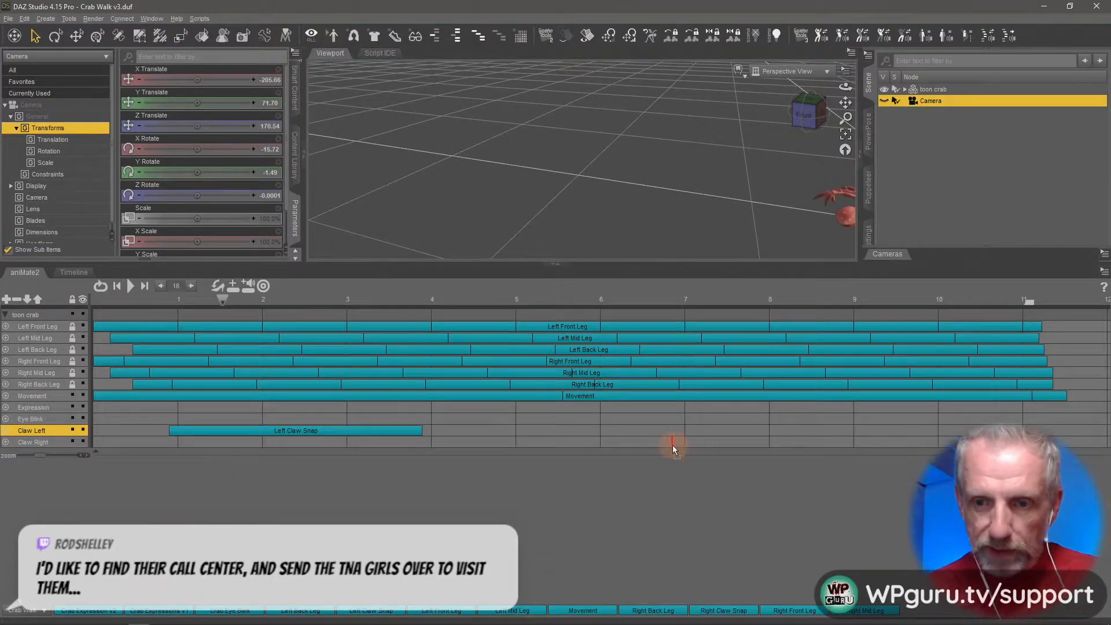
pyautogui.moveTo(521, 446); pyautogui.dragTo(392, 452)
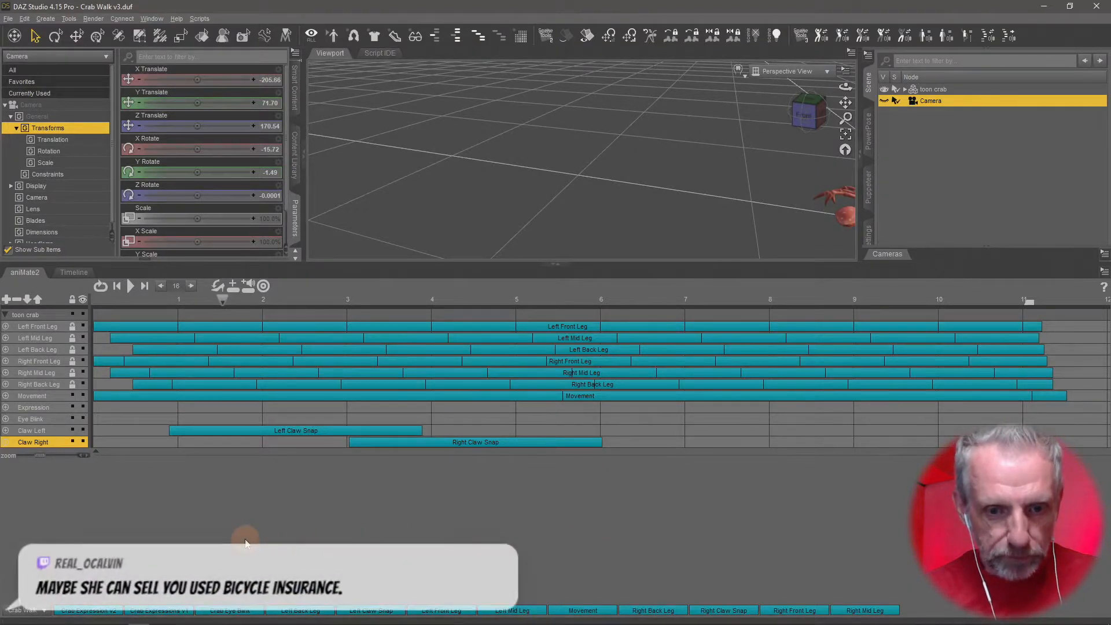
# Place the Crab Eye Blink block at the start of the Eye Blink sub-track and extend it across the whole walk.
pyautogui.moveTo(238, 614); pyautogui.dragTo(134, 421)
pyautogui.moveTo(252, 422); pyautogui.dragTo(1071, 417)
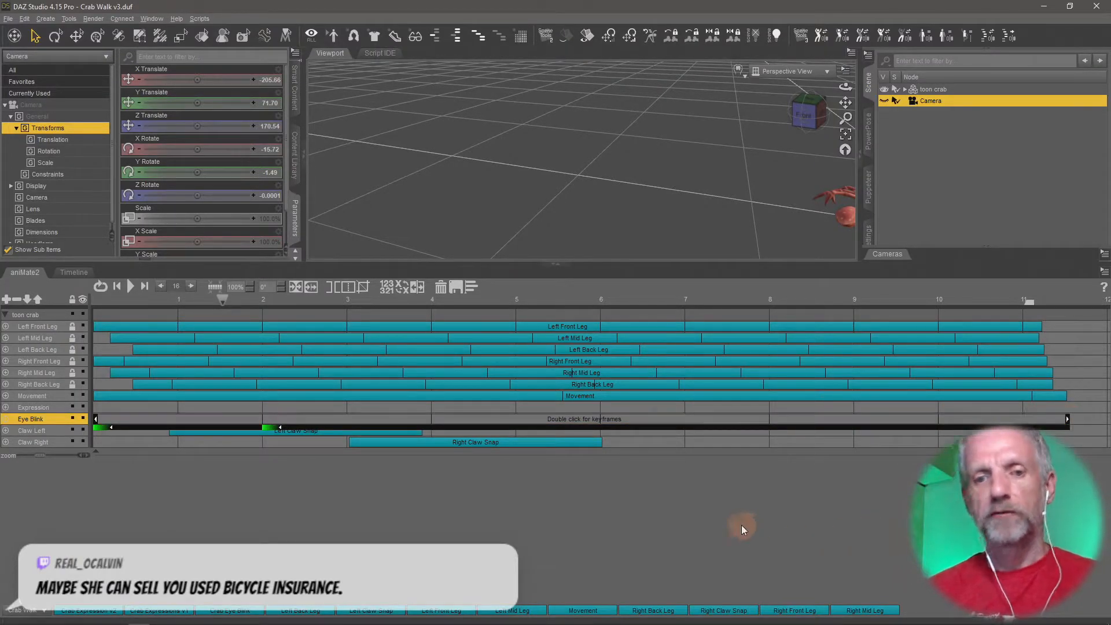
pyautogui.click(641, 523)
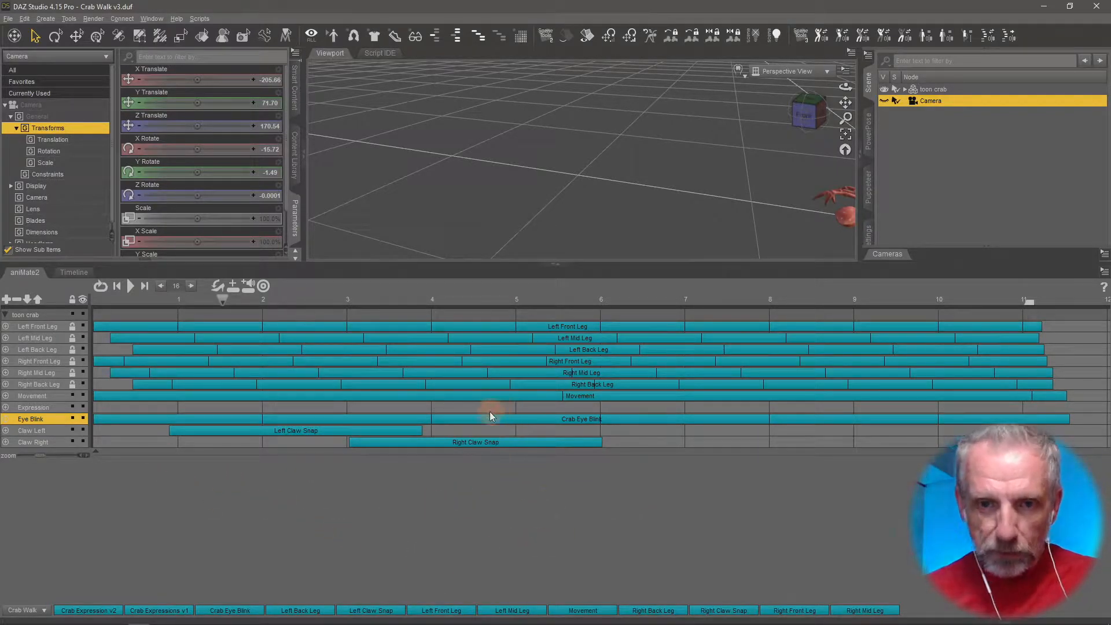
# Enlarge the viewport and shift the Left Claw Snap block to start at about 2.5 seconds and Right Claw Snap at about 3.5 seconds.
pyautogui.moveTo(449, 264); pyautogui.dragTo(450, 382)
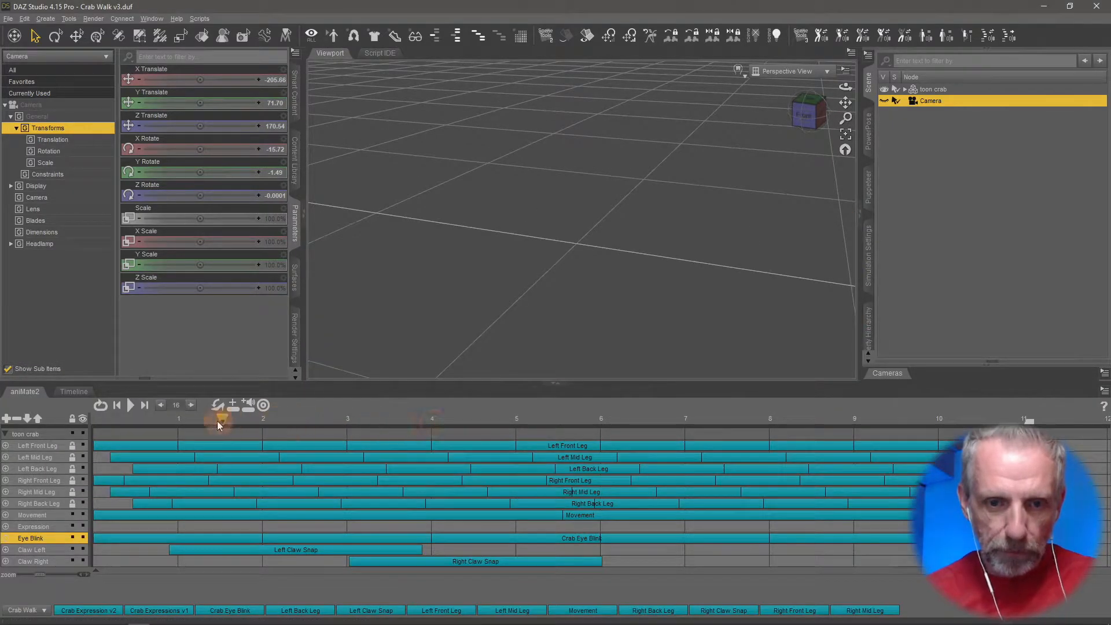
pyautogui.moveTo(221, 423); pyautogui.dragTo(377, 429)
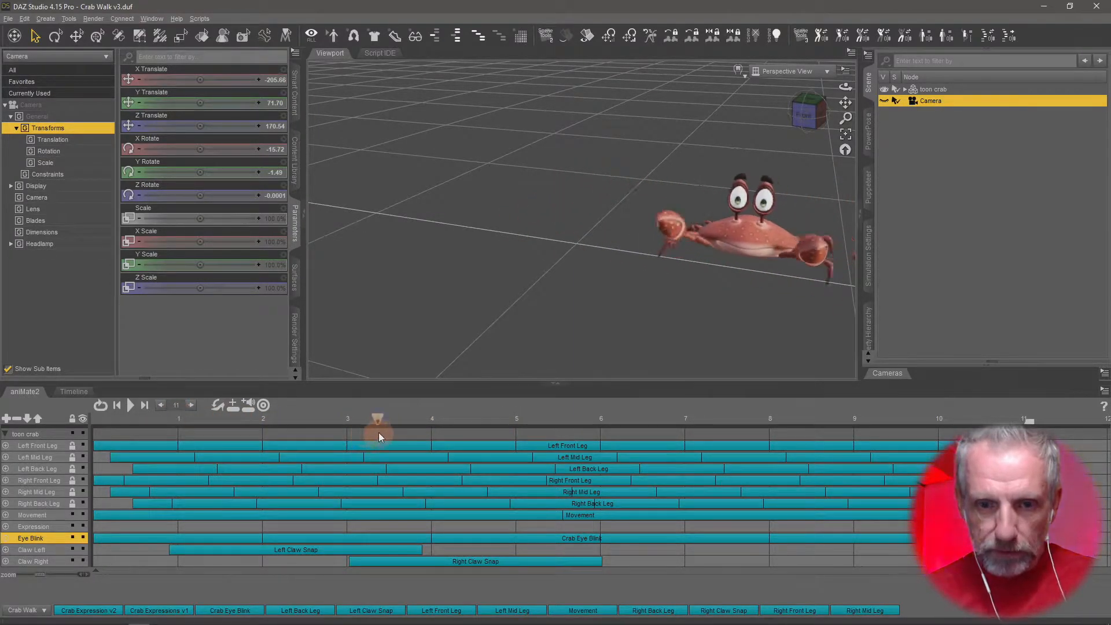
pyautogui.click(292, 551)
pyautogui.moveTo(291, 551); pyautogui.dragTo(461, 563)
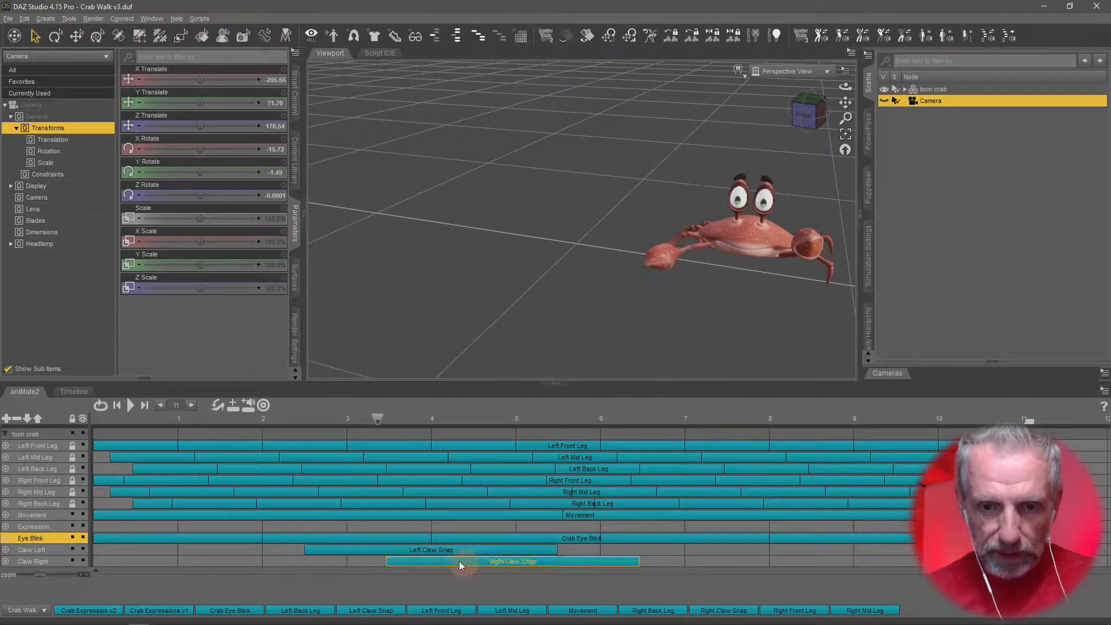
# Extend the Left Claw Snap block to about 8.5 seconds and the Right Claw Snap block to about 9.5 seconds so both snaps repeat.
pyautogui.moveTo(377, 425); pyautogui.dragTo(606, 450)
pyautogui.click(521, 562)
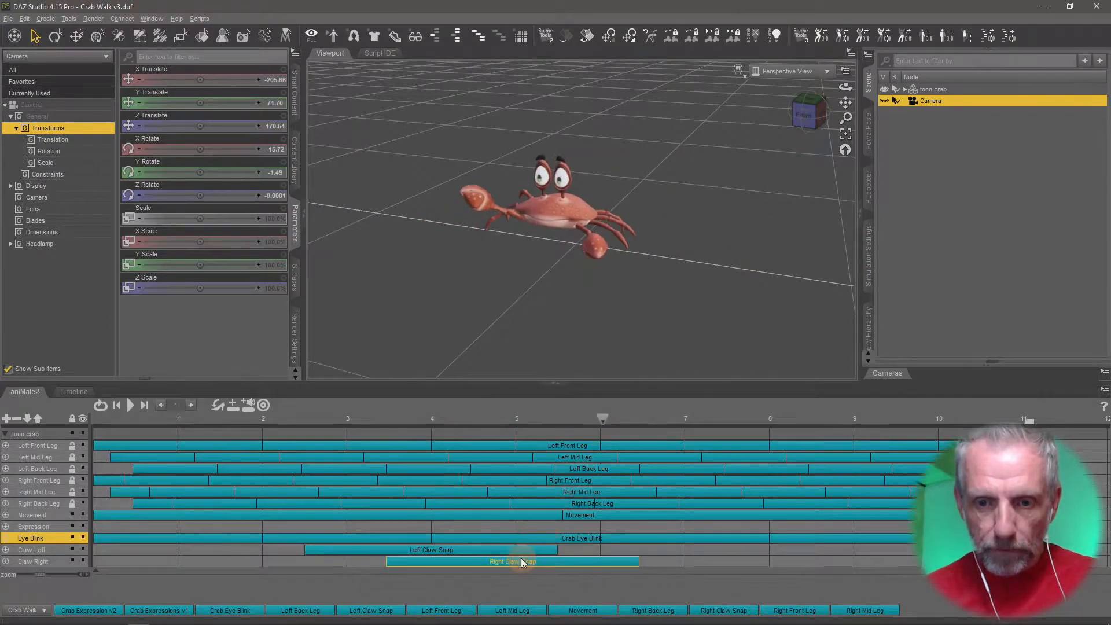
pyautogui.moveTo(534, 551); pyautogui.dragTo(748, 555)
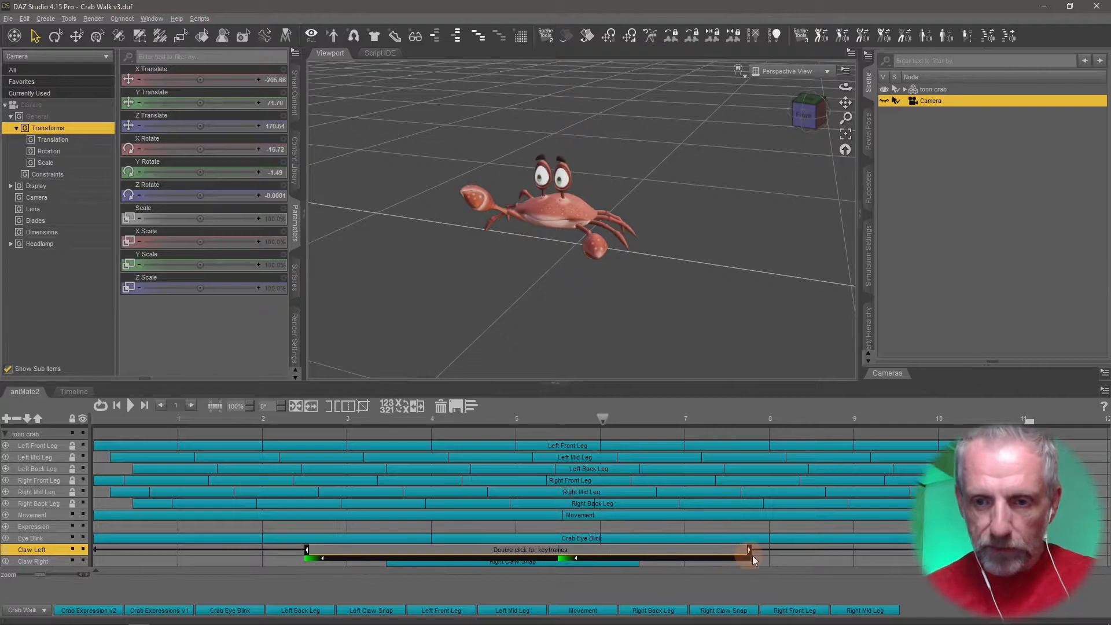
pyautogui.moveTo(829, 558); pyautogui.dragTo(815, 560)
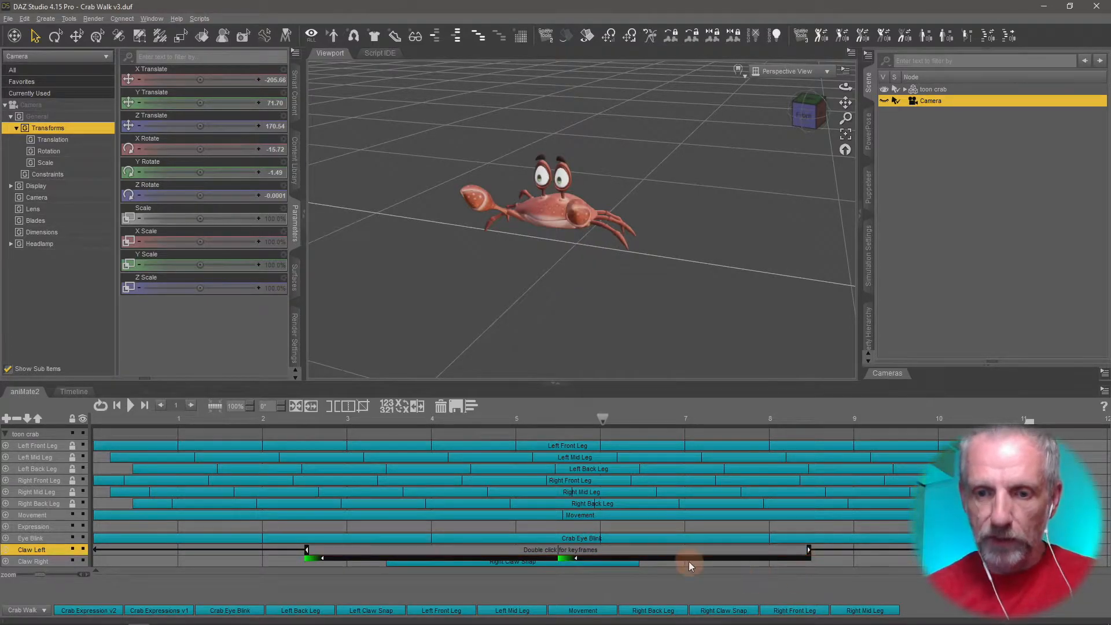
pyautogui.moveTo(638, 563); pyautogui.dragTo(904, 569)
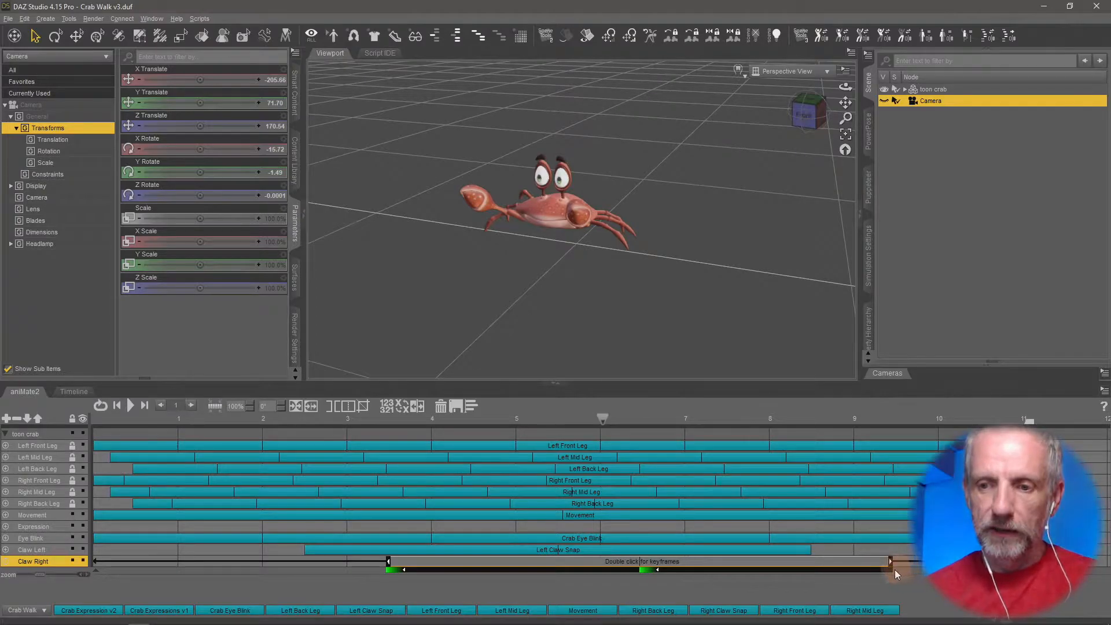
# Scrub back and forth through the animation to examine the crab's claw snaps and eye blinks during the walk.
pyautogui.moveTo(606, 418); pyautogui.dragTo(216, 488)
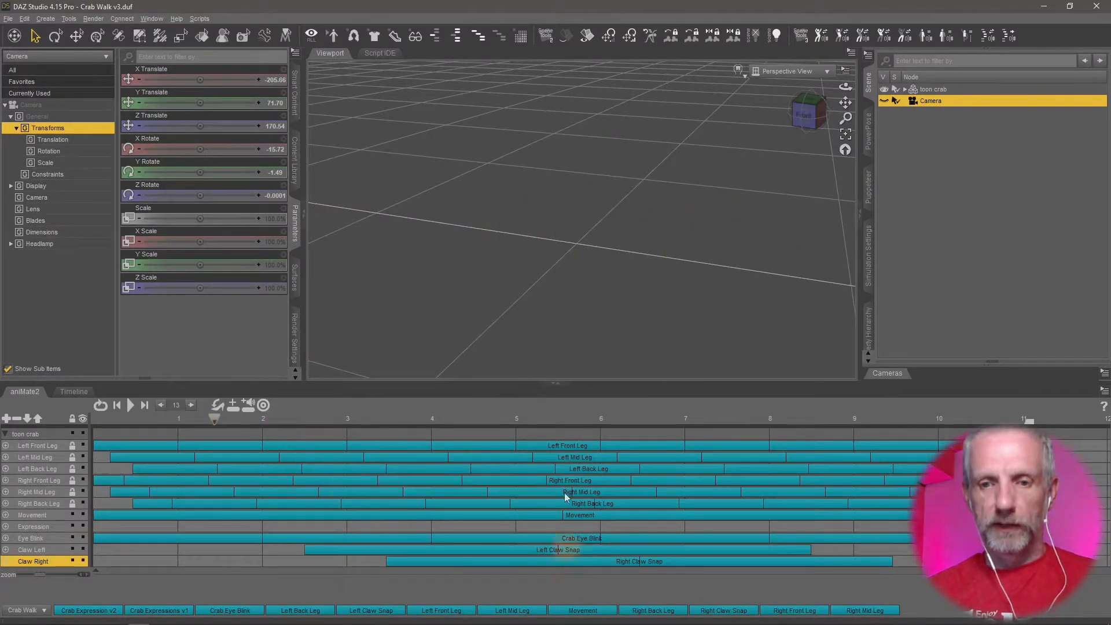
pyautogui.click(304, 438)
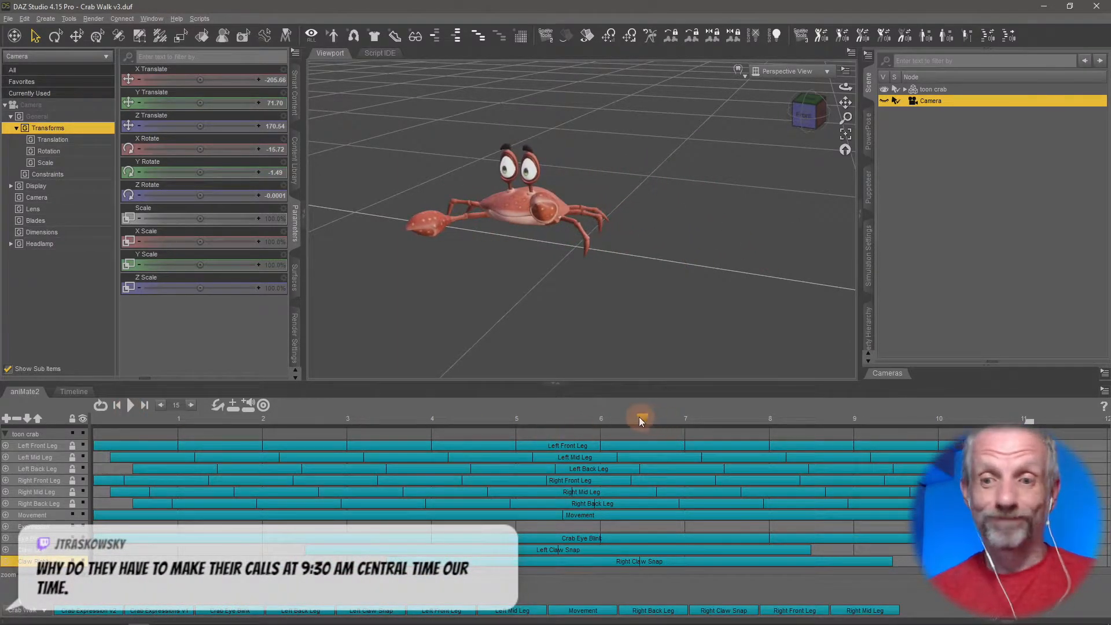
pyautogui.moveTo(648, 418); pyautogui.dragTo(238, 427)
pyautogui.moveTo(330, 434); pyautogui.dragTo(471, 446)
pyautogui.click(471, 446)
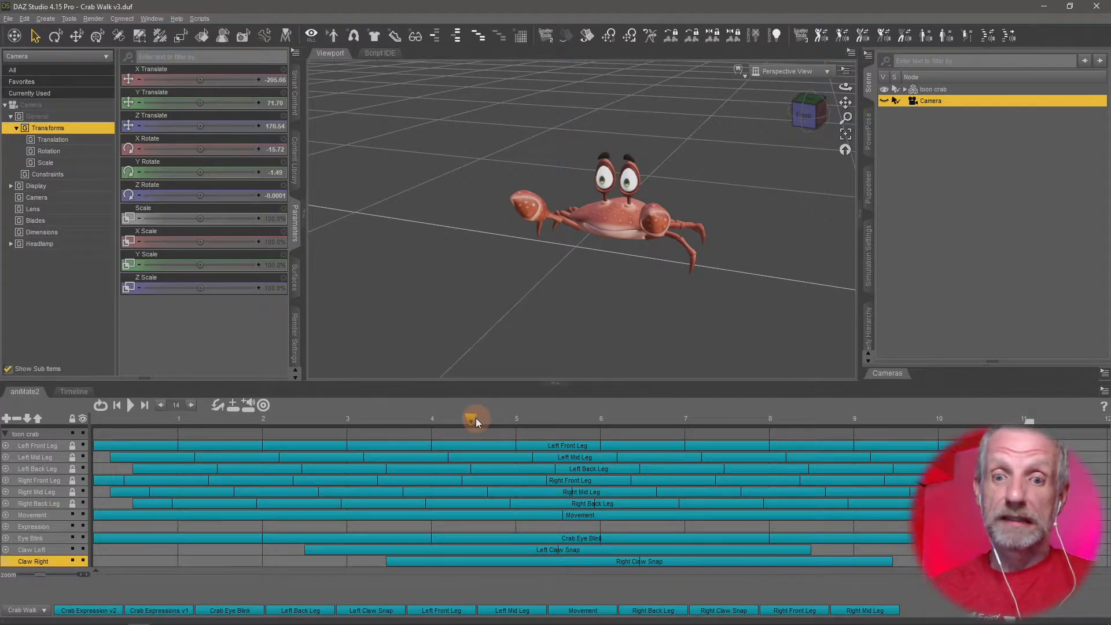
pyautogui.moveTo(474, 418); pyautogui.dragTo(331, 430)
pyautogui.moveTo(211, 439); pyautogui.dragTo(583, 416)
pyautogui.click(517, 471)
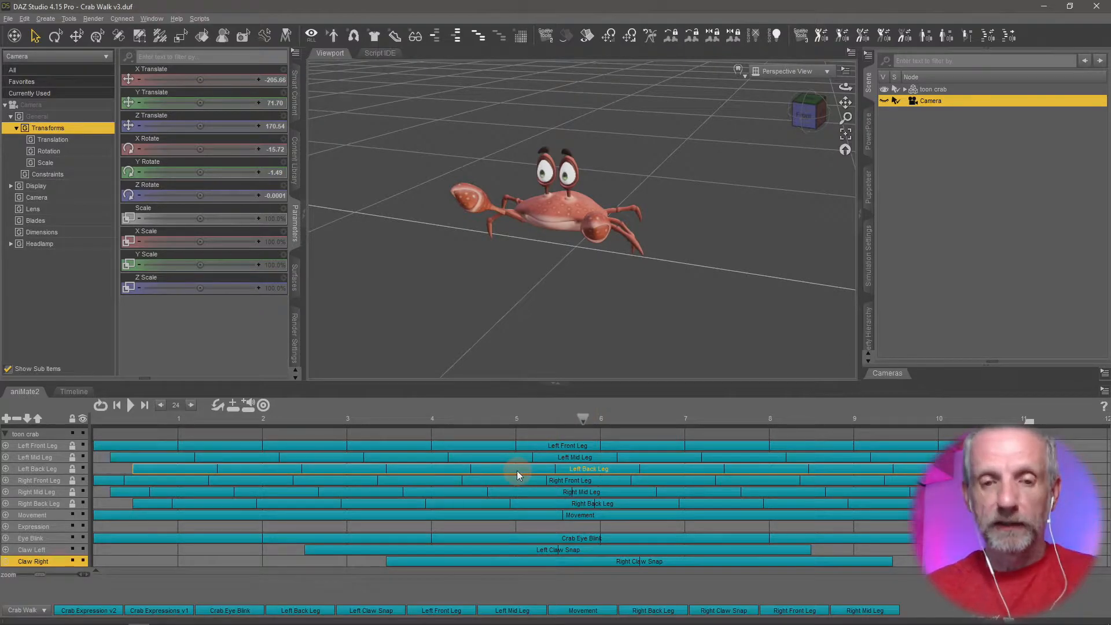
# Place the Crab Expression v2 block on the Expression sub-track, starting at about 4 seconds, and scrub back to preview it.
pyautogui.click(347, 589)
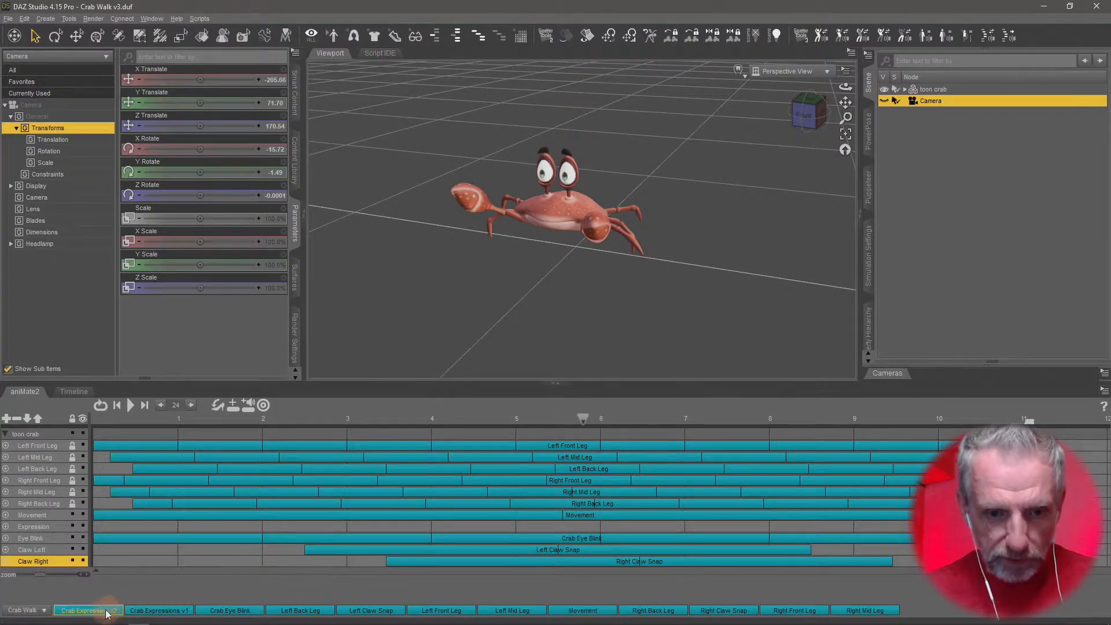
pyautogui.moveTo(106, 610); pyautogui.dragTo(467, 531)
pyautogui.moveTo(583, 419); pyautogui.dragTo(309, 443)
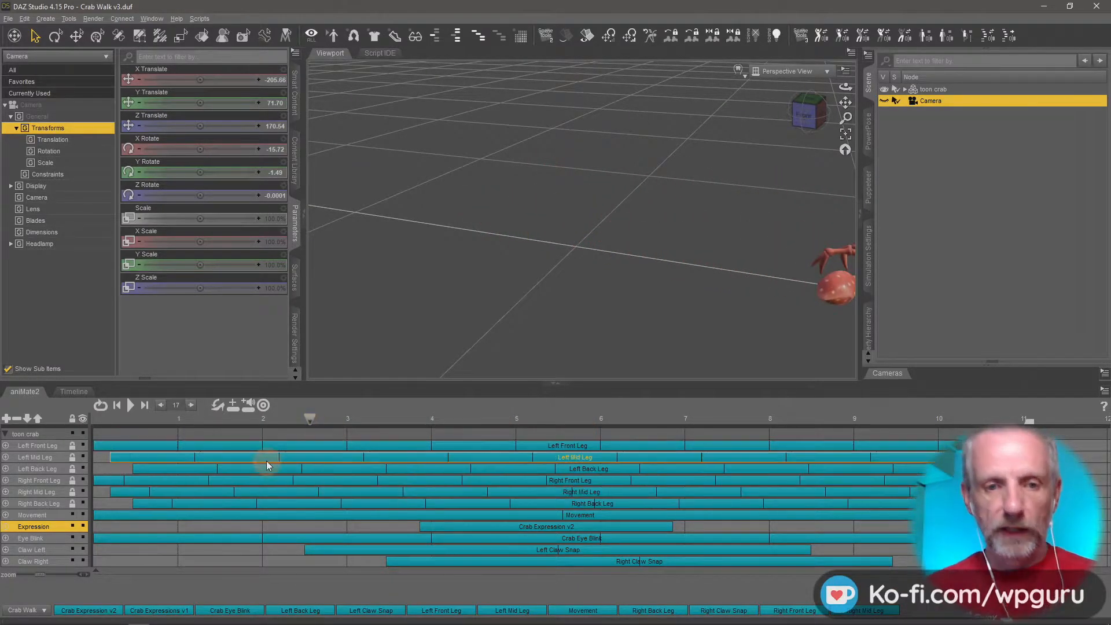
# Play the combined animation, stop it, and review how the leg blocks are staggered at the start of the timeline.
pyautogui.click(133, 407)
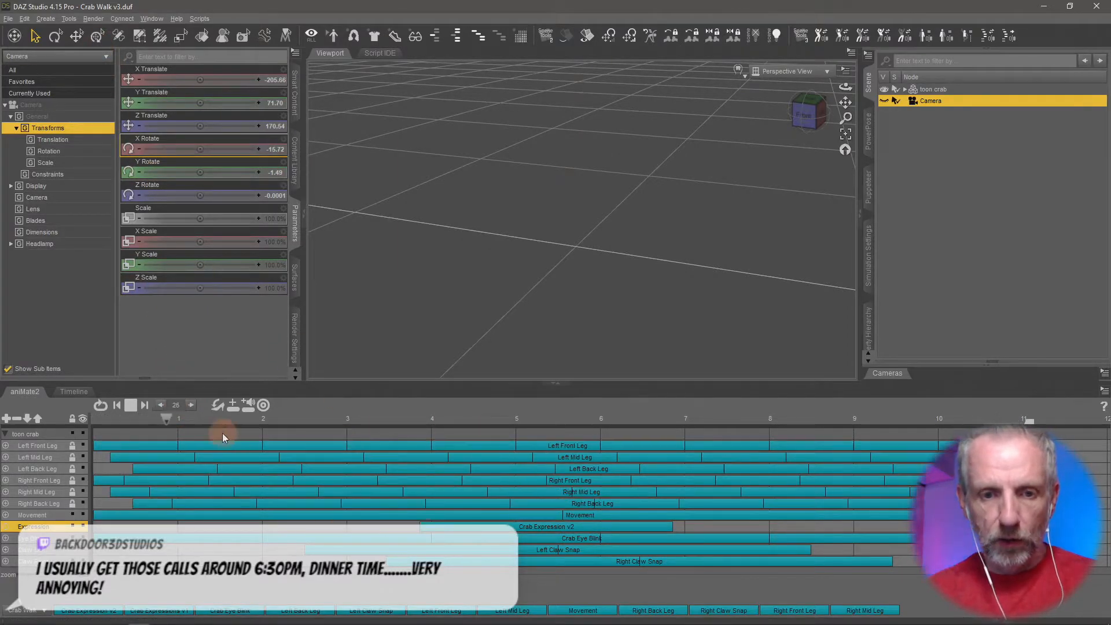
pyautogui.click(133, 406)
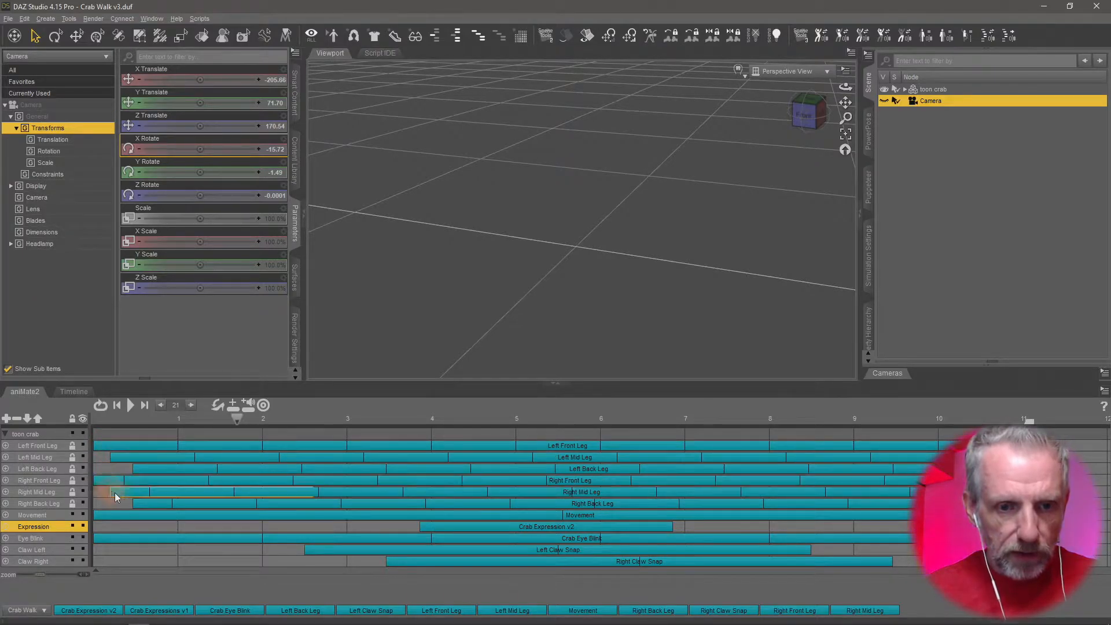
pyautogui.click(153, 472)
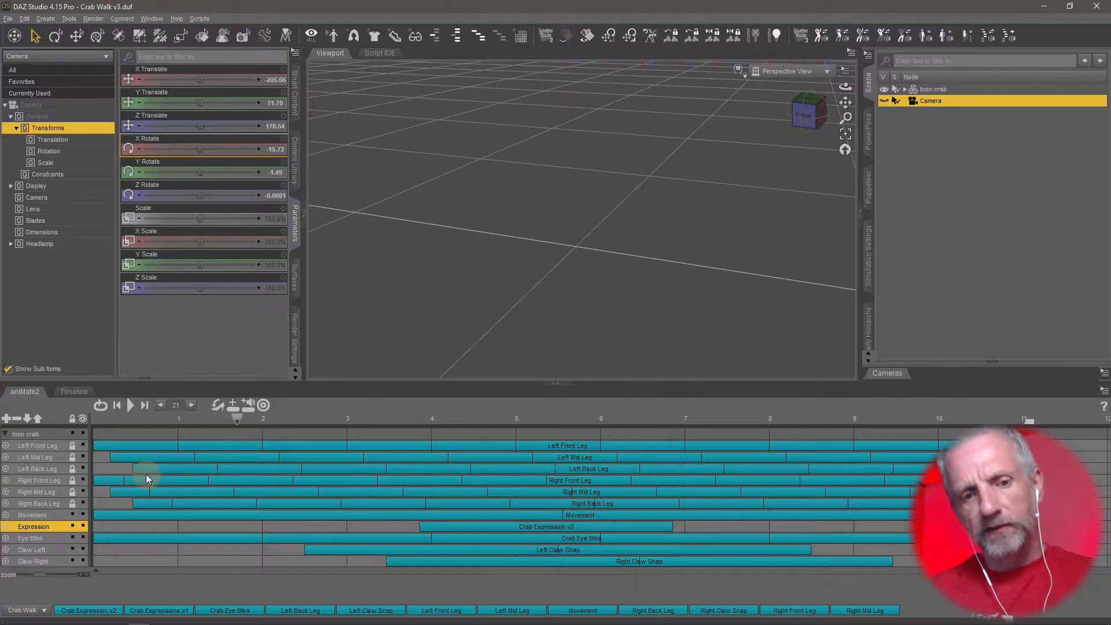
pyautogui.click(113, 445)
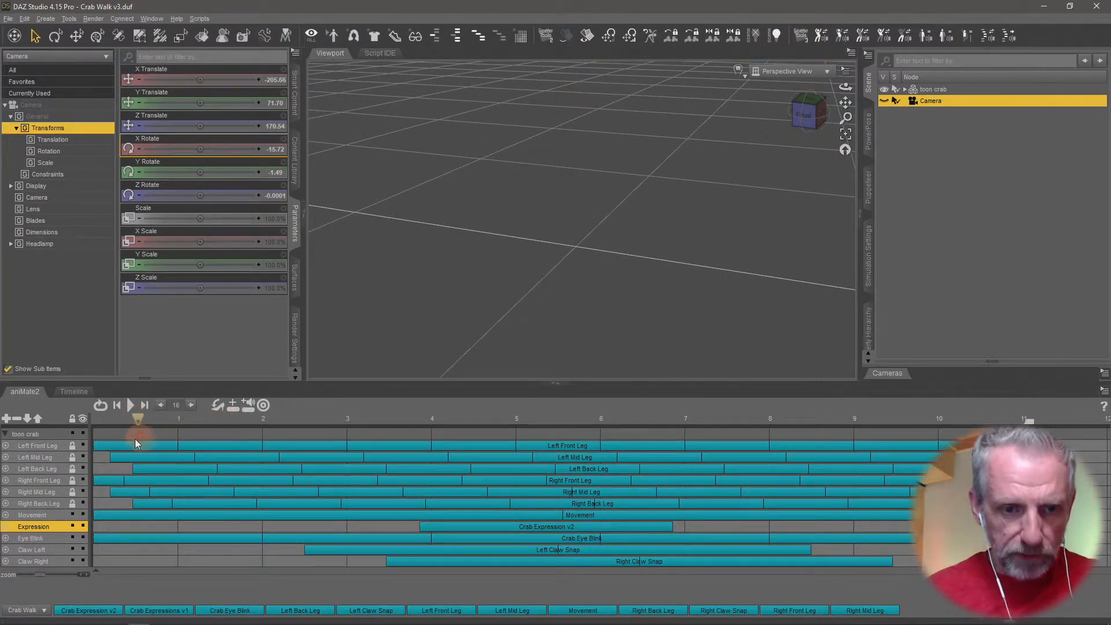
pyautogui.moveTo(112, 456); pyautogui.dragTo(147, 483)
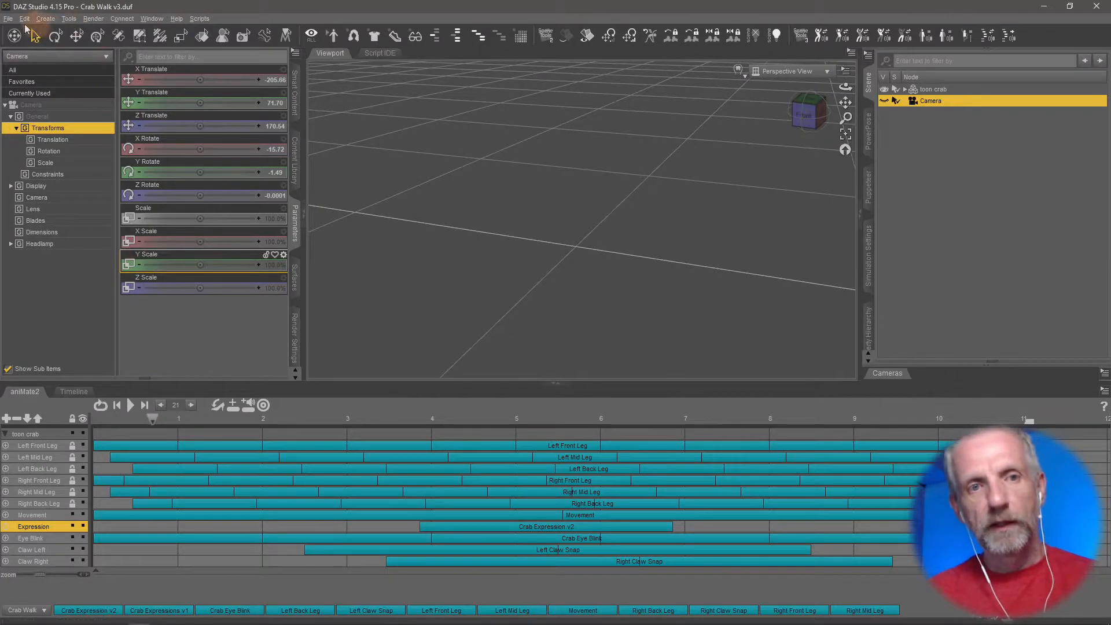
# Save the finished block-based crab walk scene and start a new scene.
pyautogui.click(6, 22)
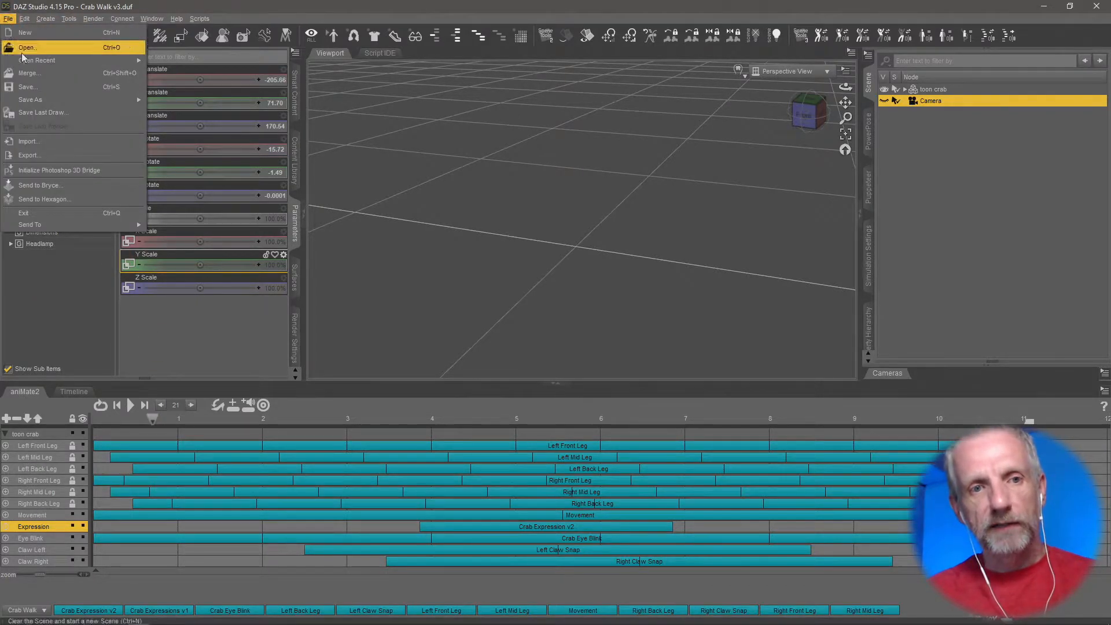
pyautogui.click(43, 85)
pyautogui.click(8, 21)
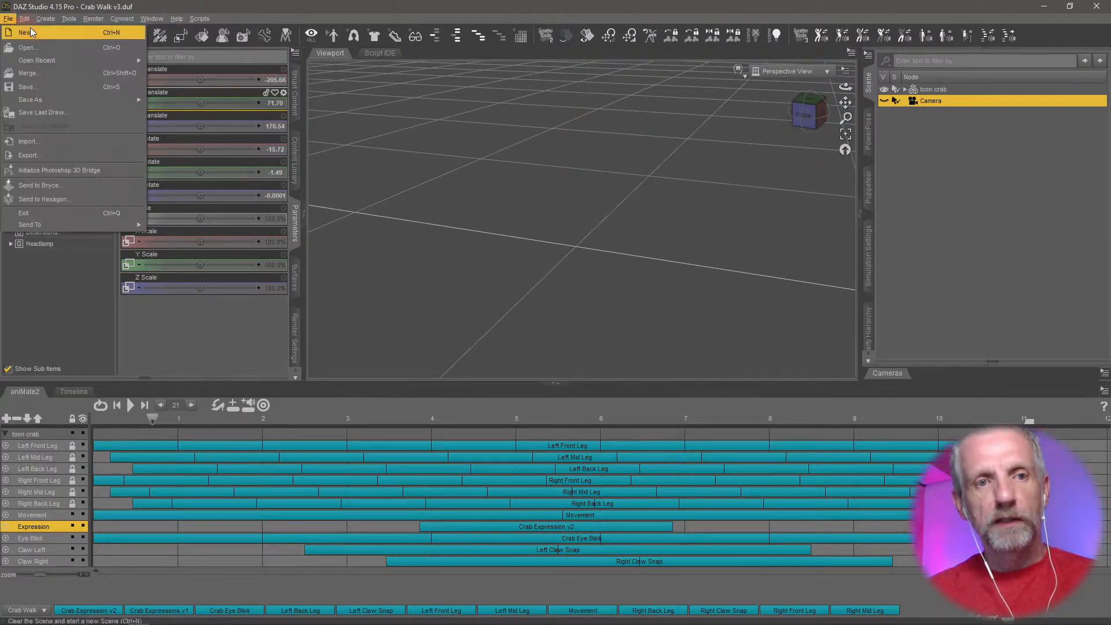
pyautogui.click(28, 31)
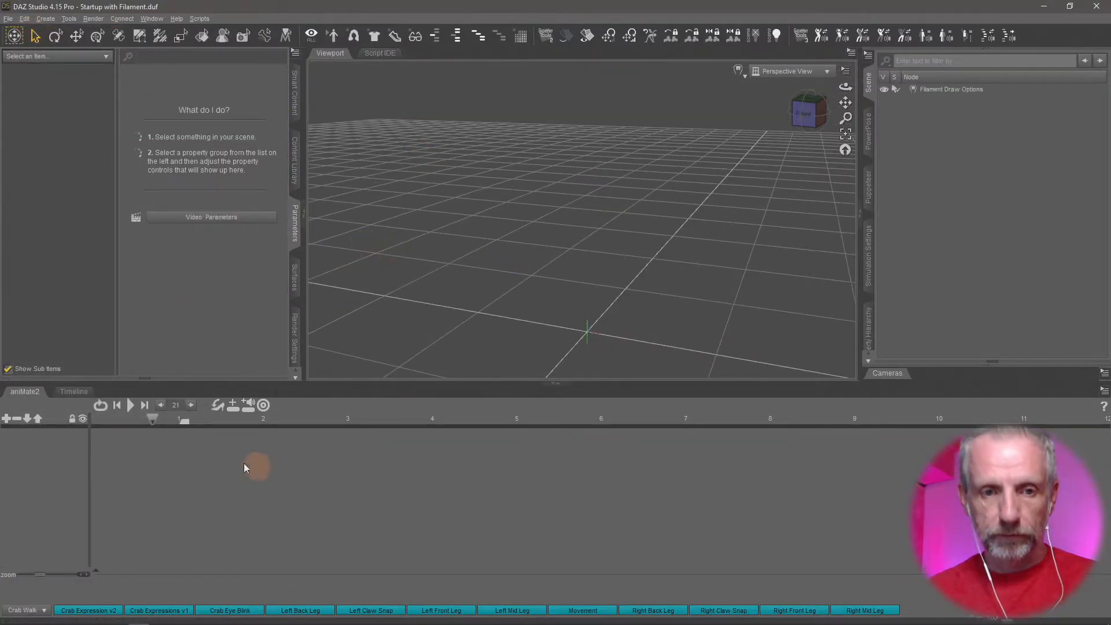
# Save the new scene as Crab Walk v4 in the Crab Walk folder.
pyautogui.click(9, 18)
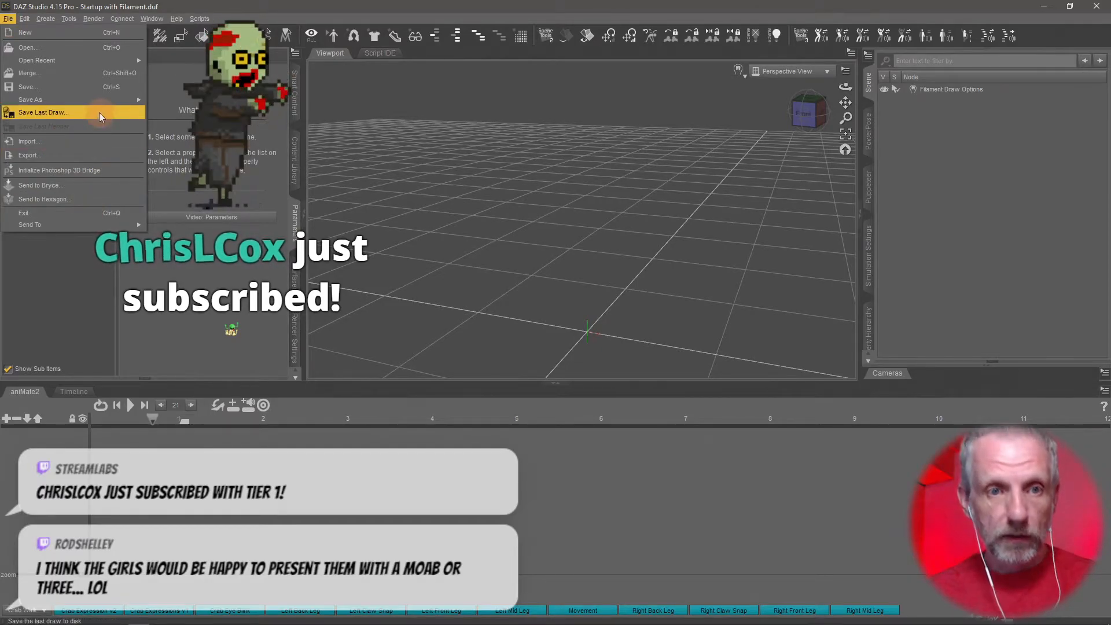
pyautogui.moveTo(106, 99)
pyautogui.click(189, 102)
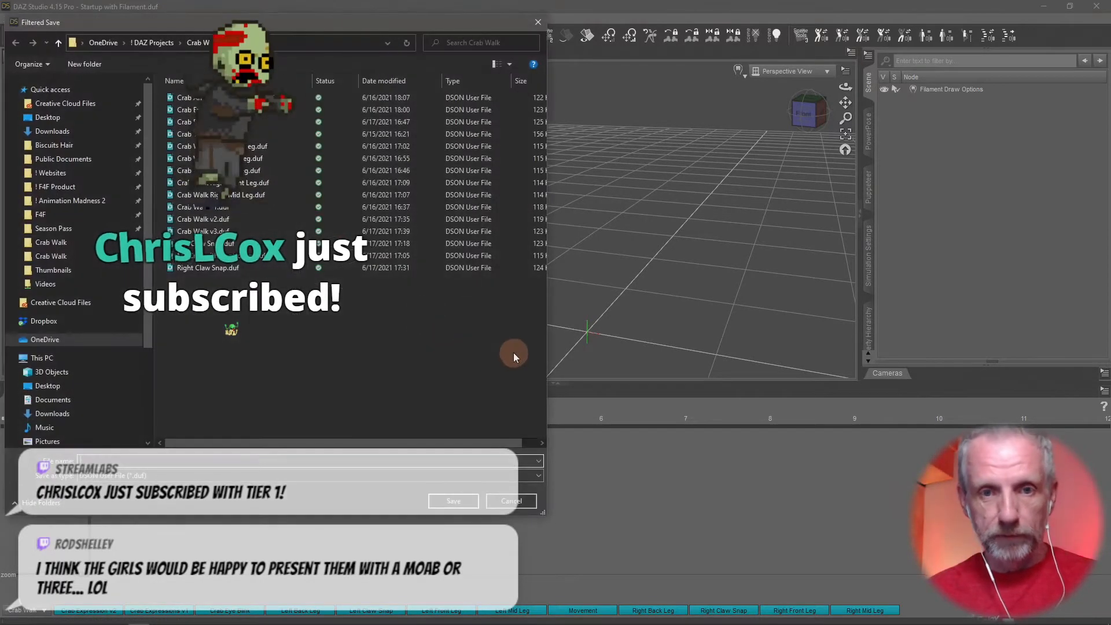
pyautogui.write('Crab Walk v4')
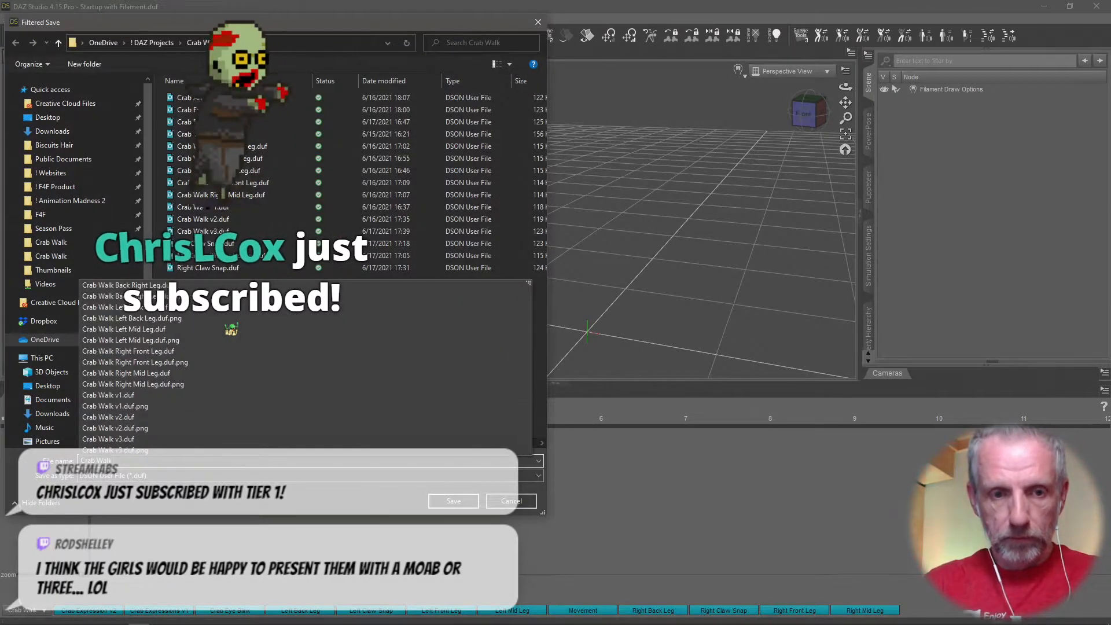
pyautogui.press('Return')
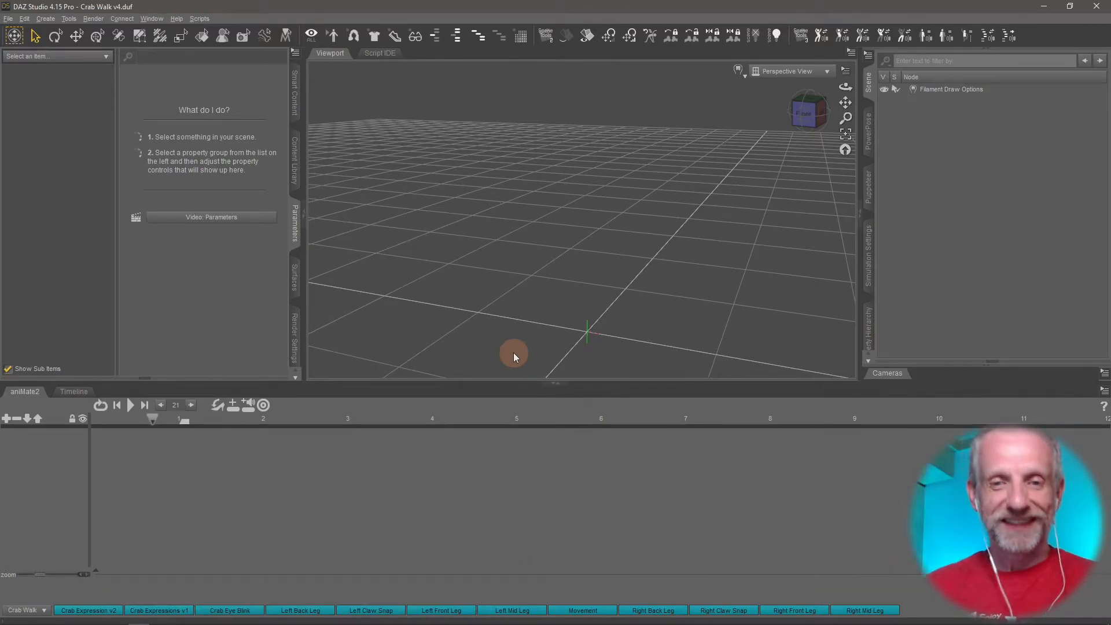
# Enlarge the viewport and merge My Crab with Controllers.duf from the Crab Walk folder into the scene.
pyautogui.moveTo(502, 382); pyautogui.dragTo(499, 446)
pyautogui.moveTo(409, 446); pyautogui.dragTo(412, 498)
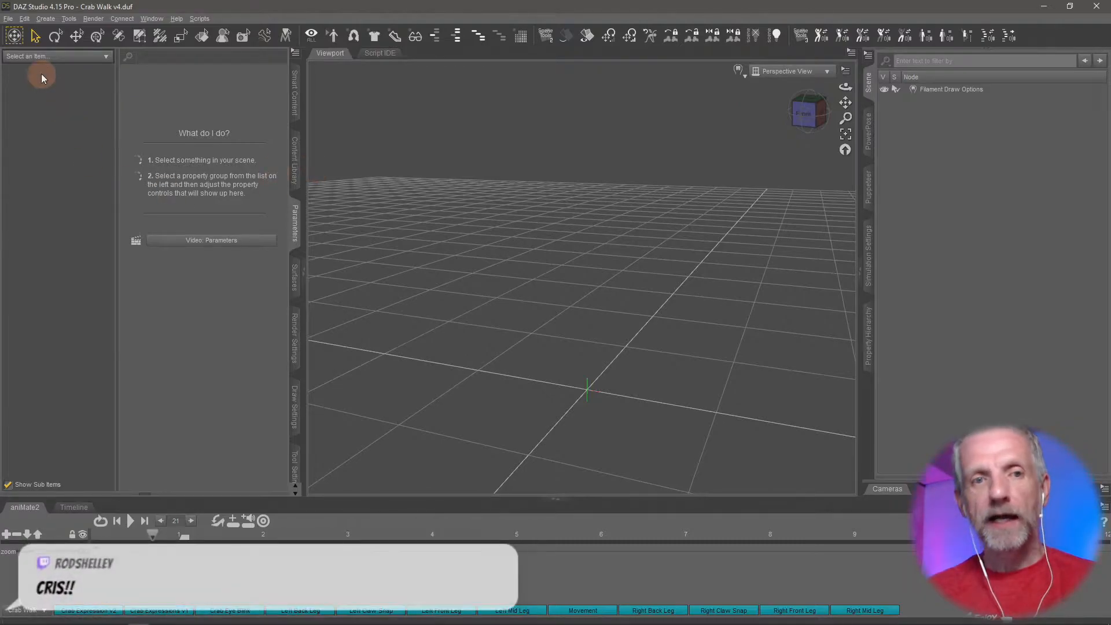
pyautogui.click(8, 18)
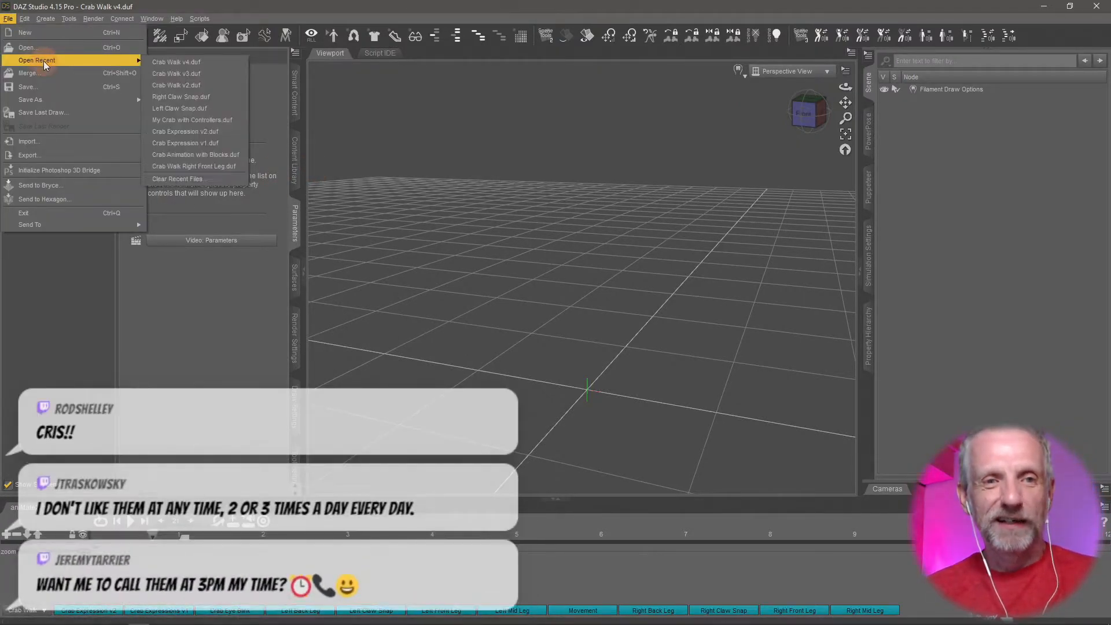
pyautogui.click(85, 73)
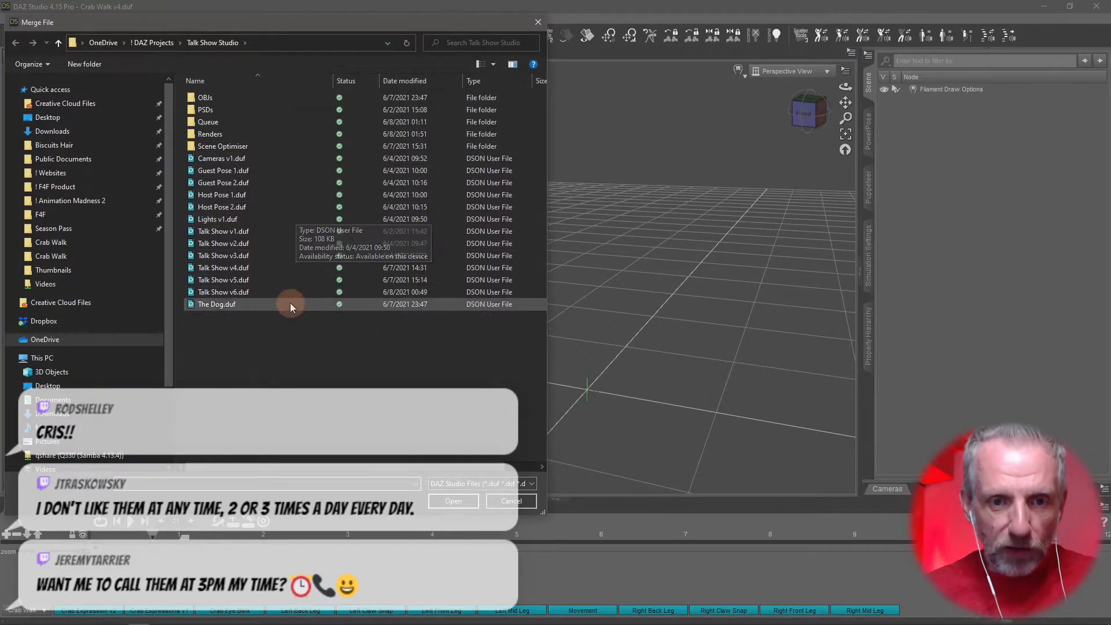
pyautogui.click(145, 44)
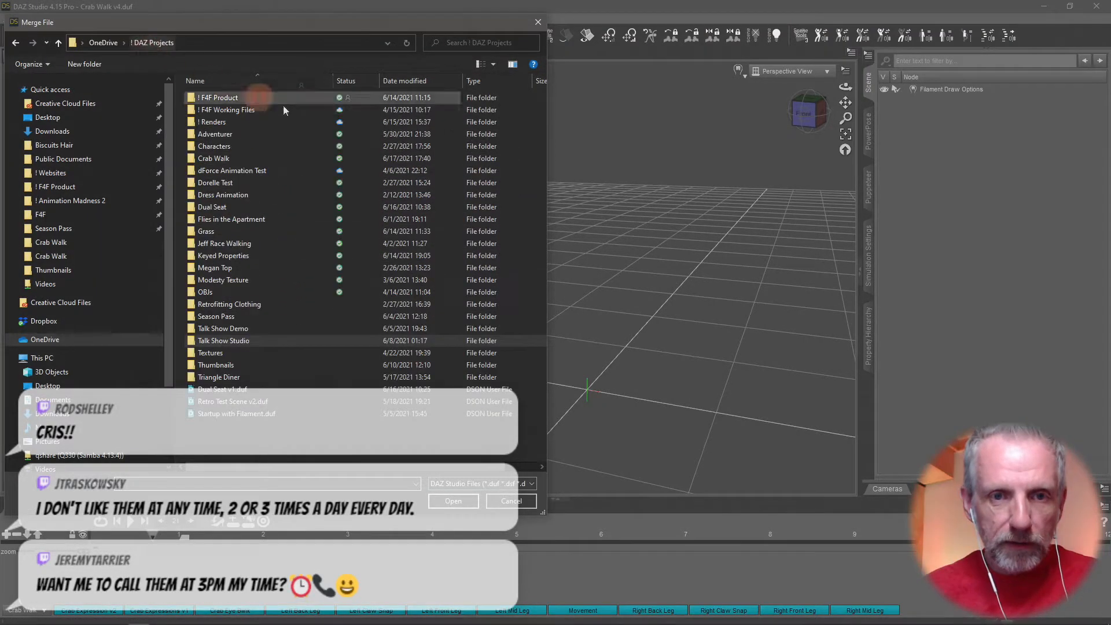
pyautogui.doubleClick(257, 161)
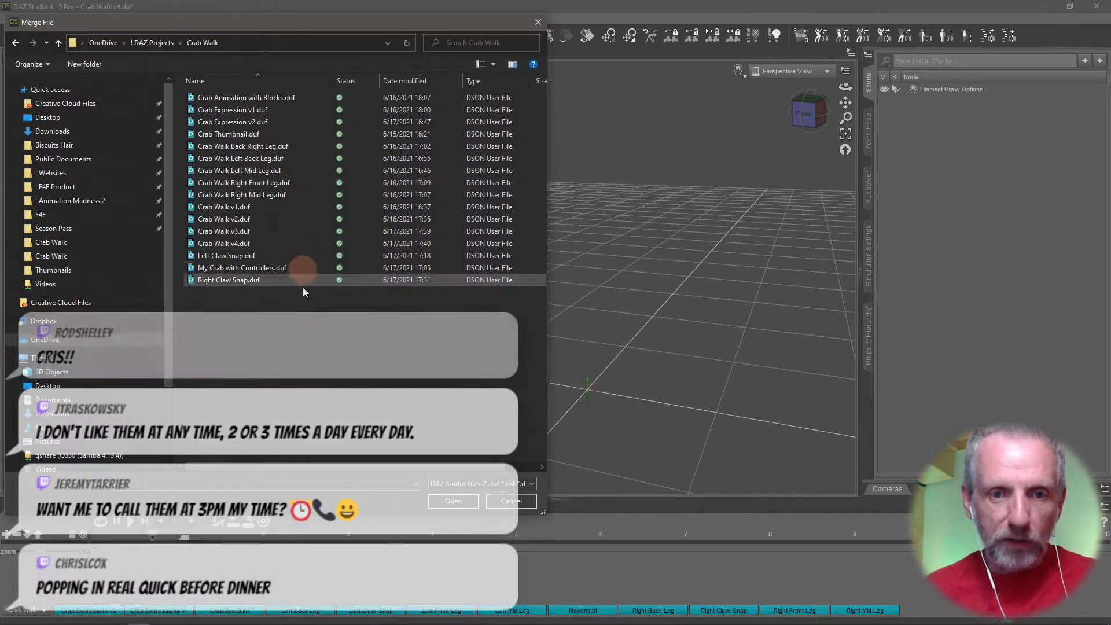
pyautogui.click(266, 271)
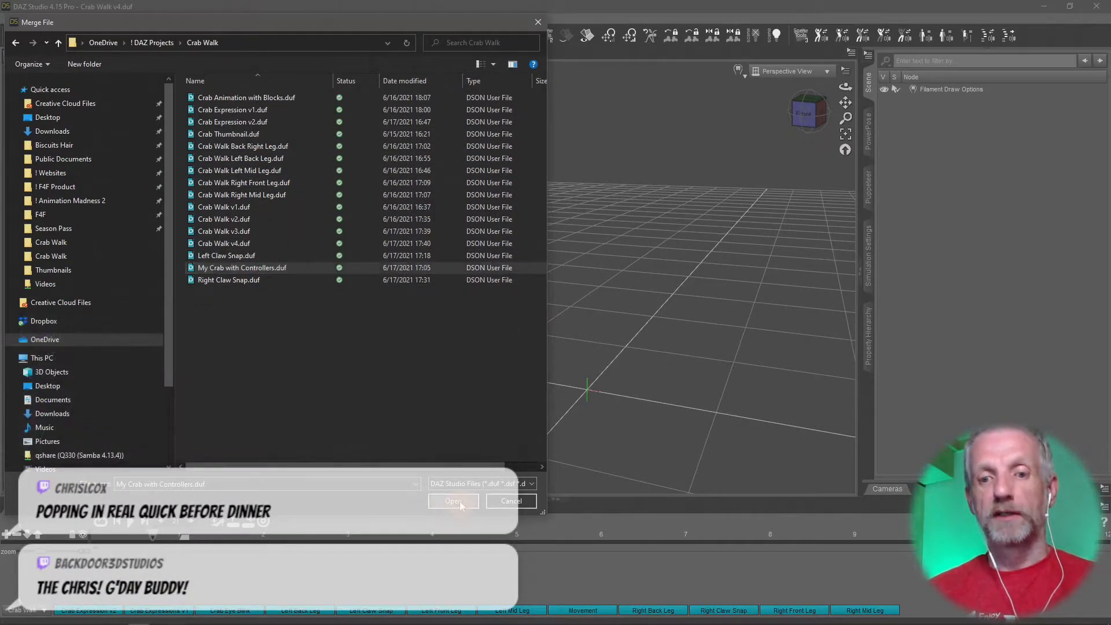
pyautogui.click(459, 501)
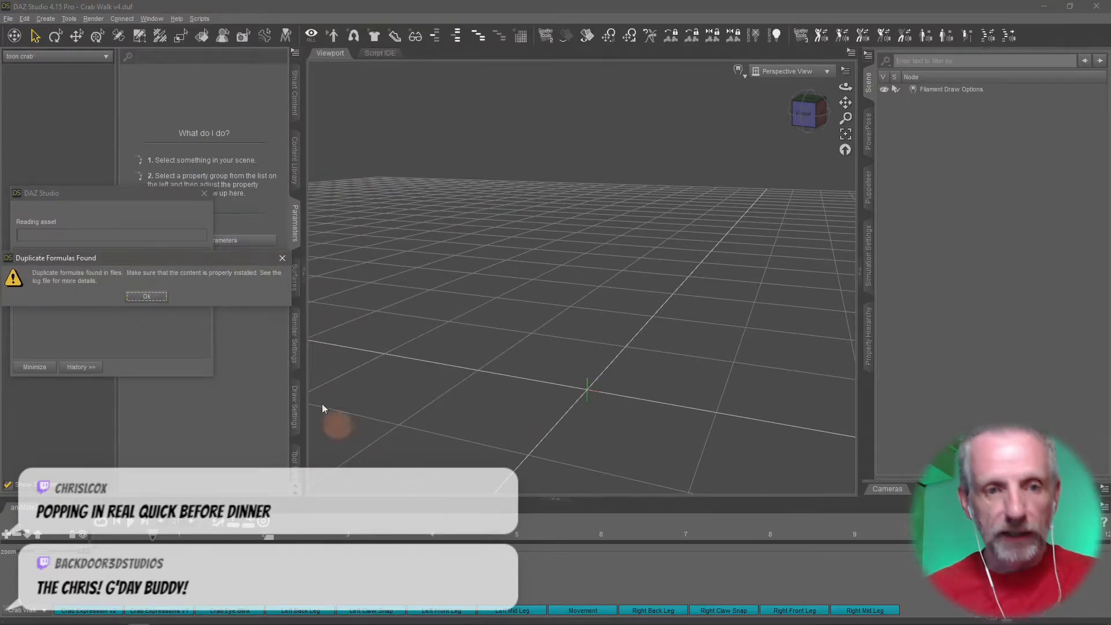
pyautogui.click(146, 297)
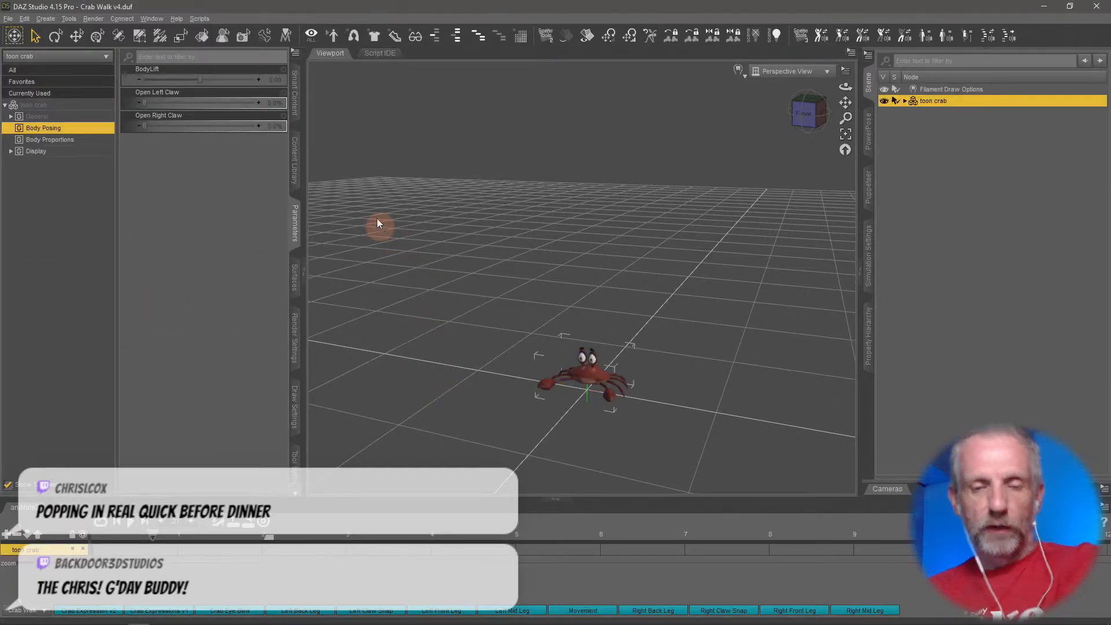
# Close DAZ Studio and relaunch DAZ Studio 4.15 (64-bit) for a fresh session.
pyautogui.click(1097, 6)
pyautogui.click(554, 331)
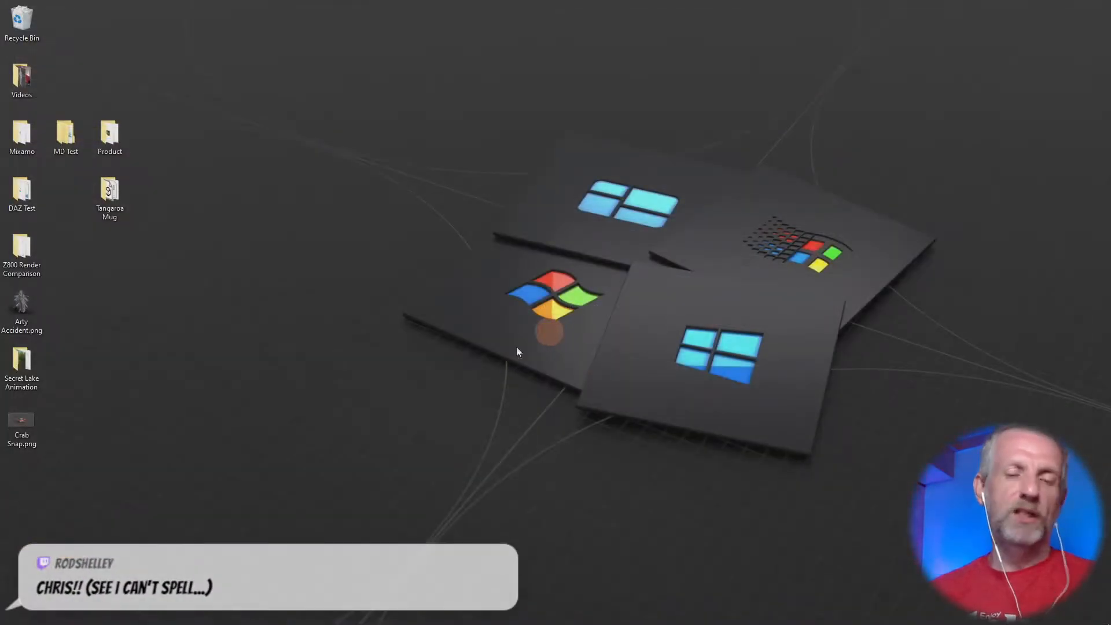
pyautogui.click(11, 615)
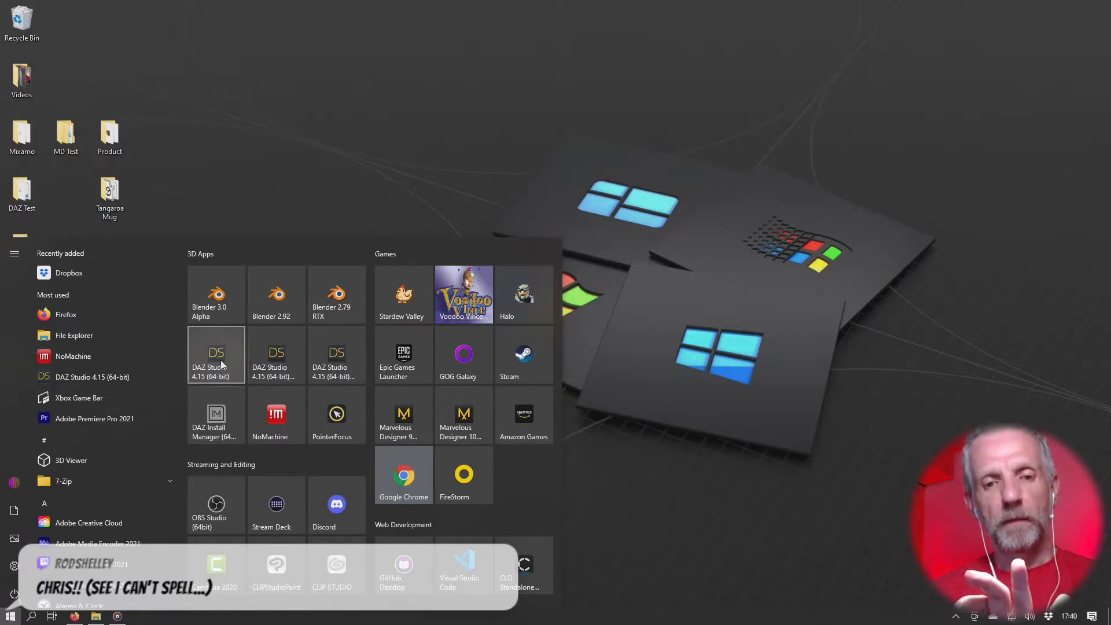
pyautogui.click(221, 360)
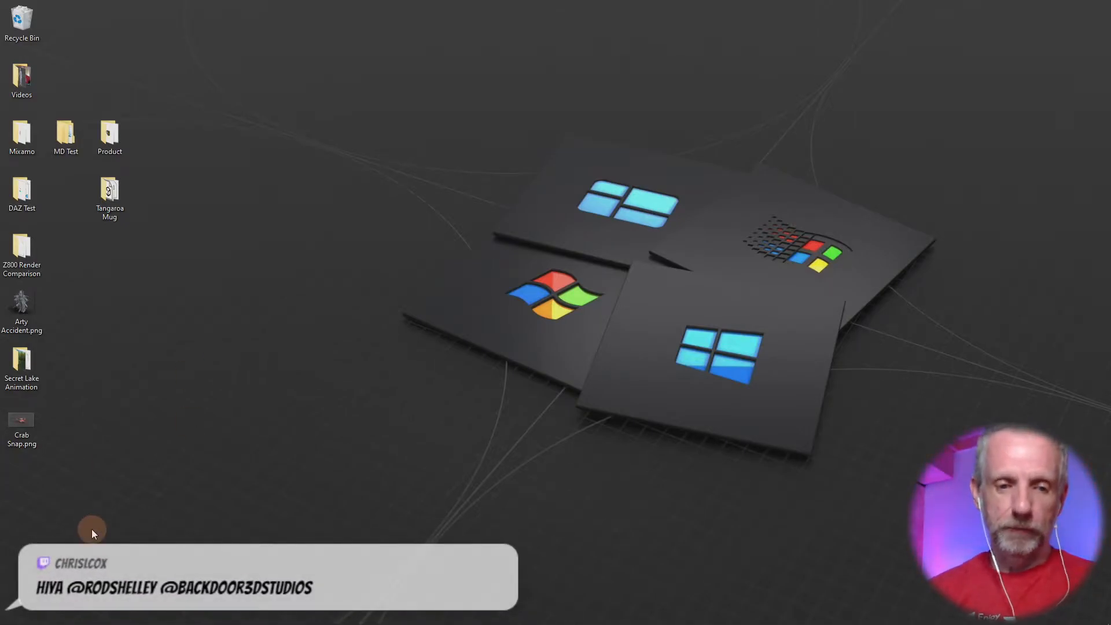
pyautogui.click(13, 621)
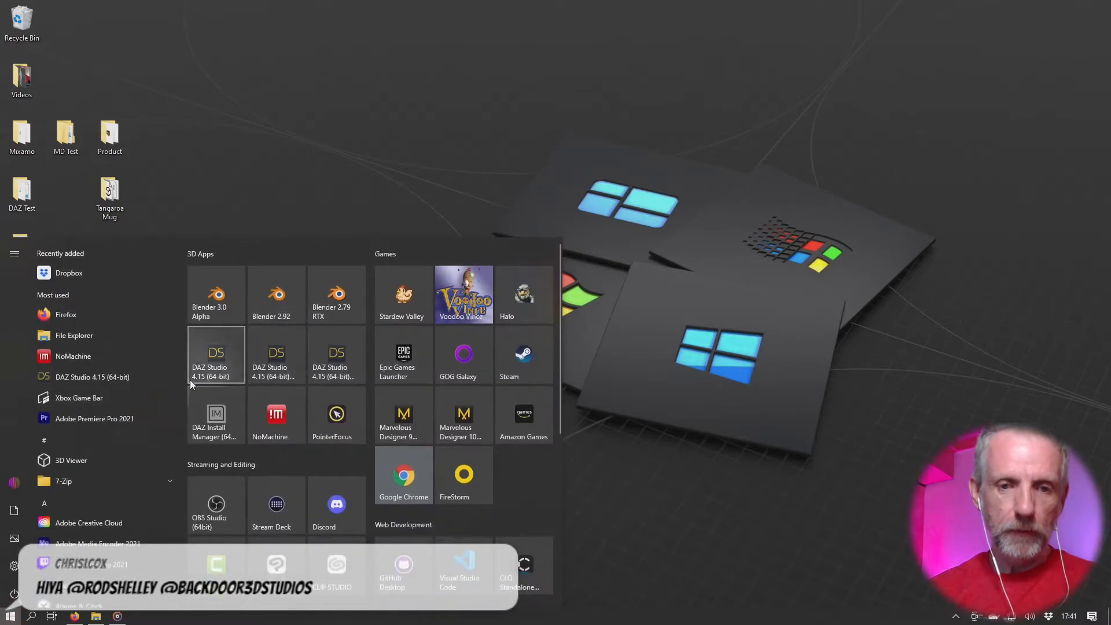
pyautogui.click(417, 338)
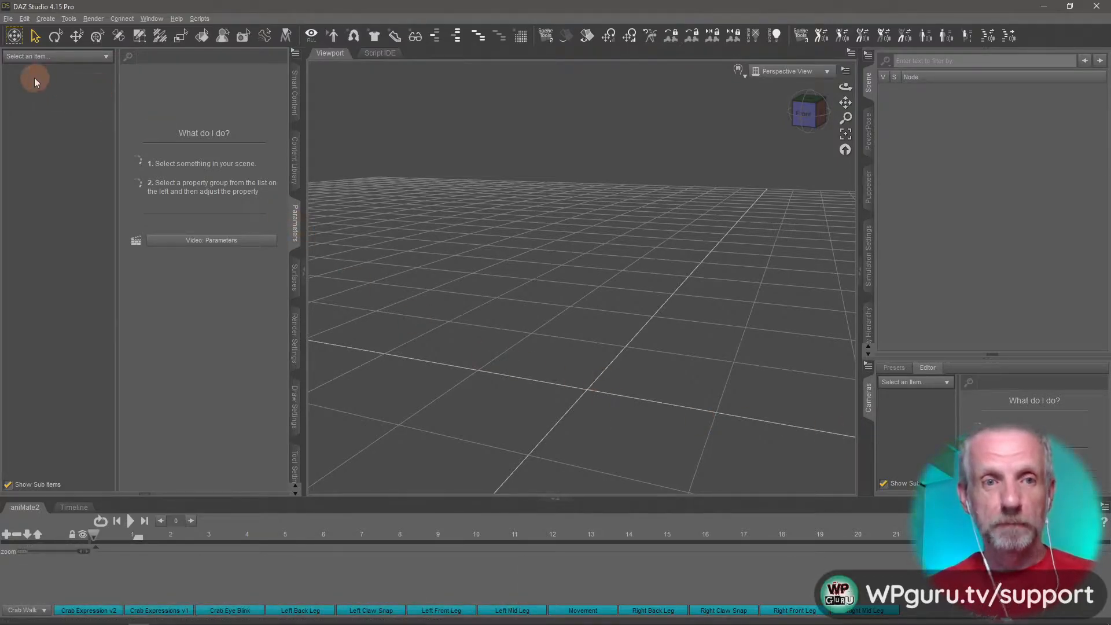
# Open the recent scene My Crab with Controllers.duf and dismiss the duplicate formulas warning.
pyautogui.click(8, 18)
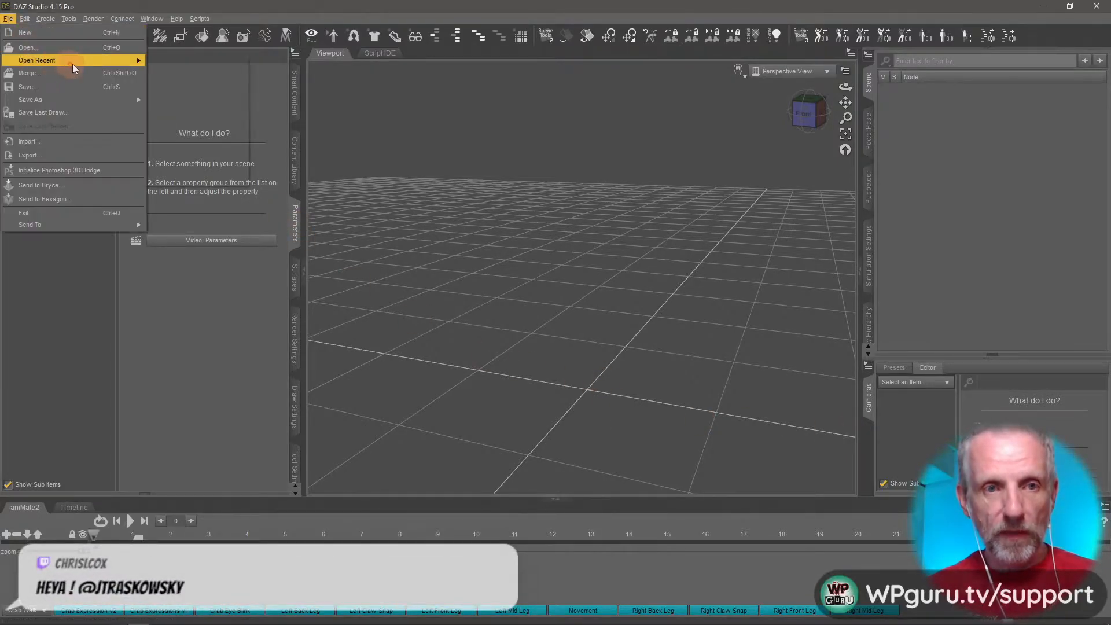
pyautogui.moveTo(73, 61)
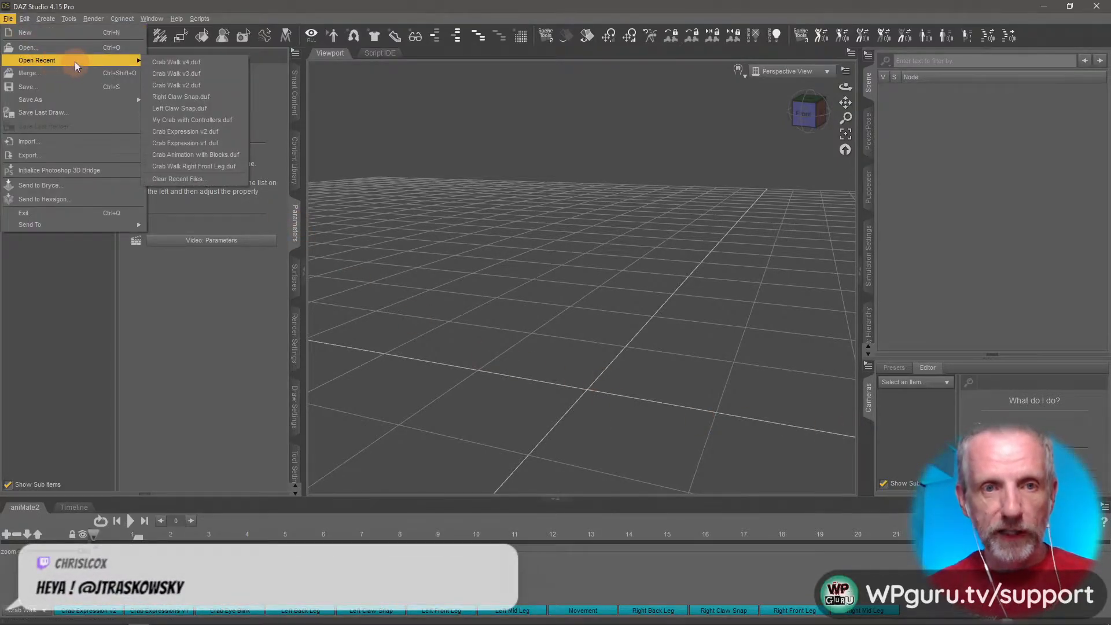
pyautogui.click(229, 120)
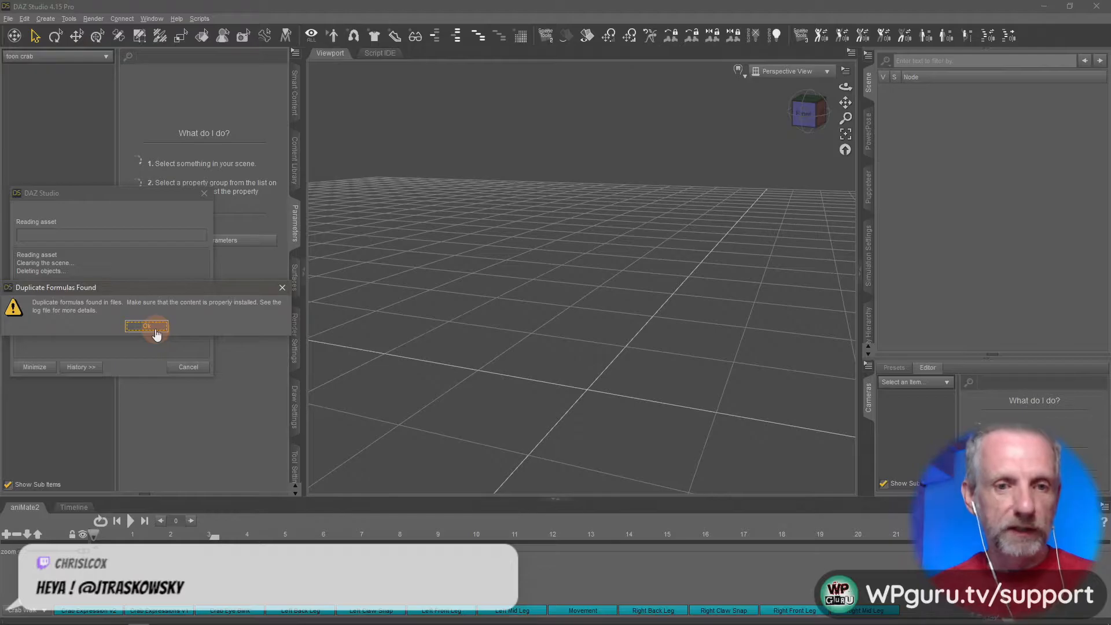
pyautogui.click(147, 326)
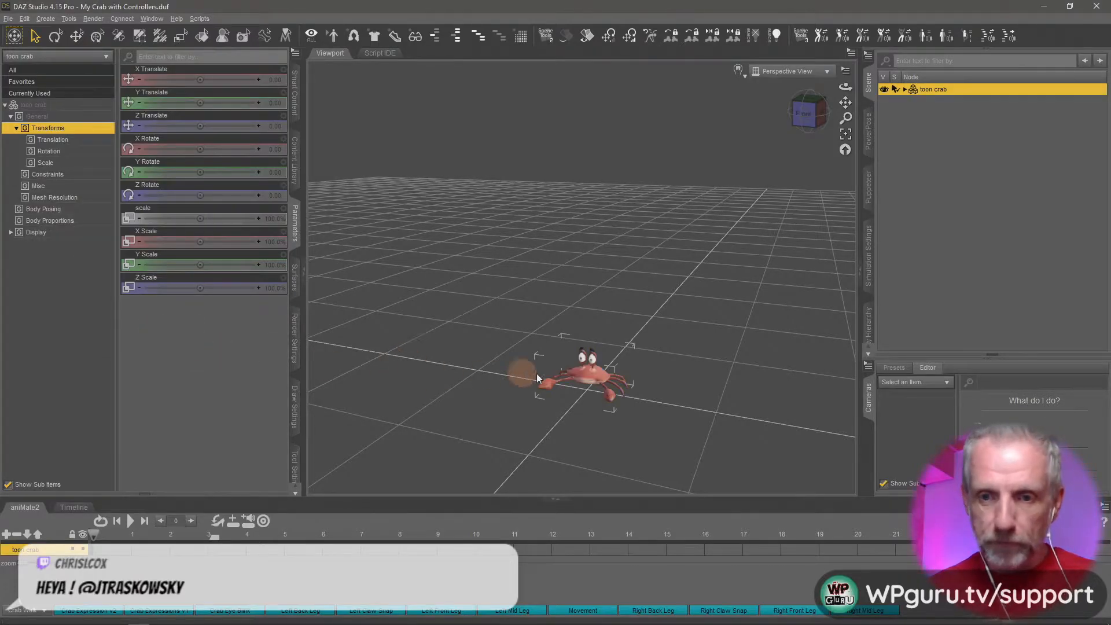
# Examine the toon crab up close from the front and slightly above.
pyautogui.scroll(6, 520, 335)
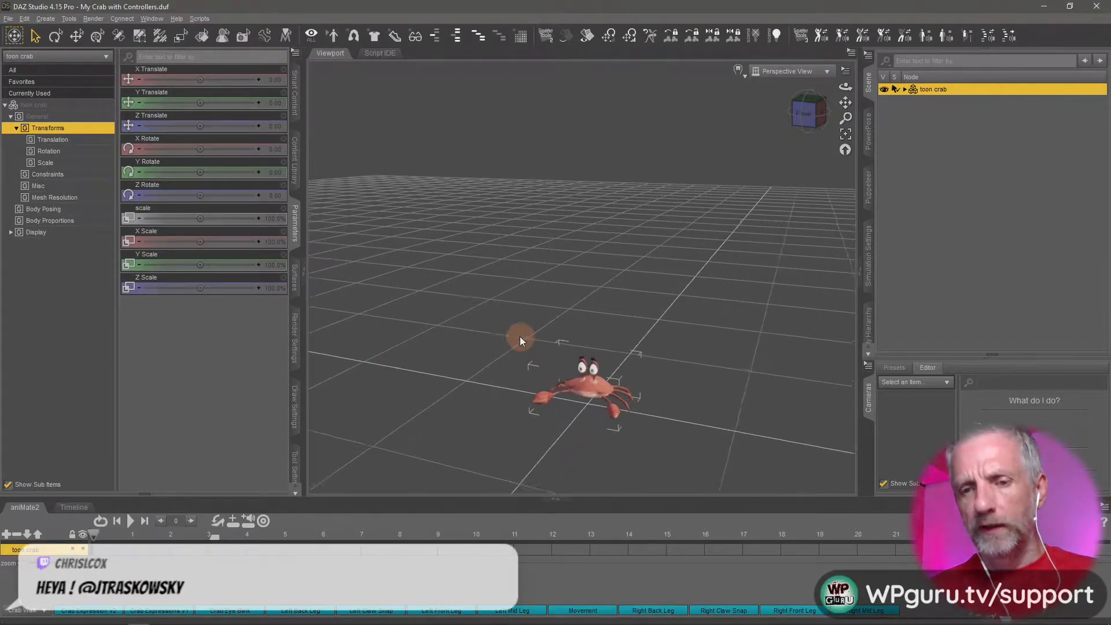
pyautogui.moveTo(520, 336); pyautogui.dragTo(507, 293, button='right')
pyautogui.moveTo(520, 337)
pyautogui.mouseDown(button='middle')
pyautogui.moveTo(529, 306)
pyautogui.moveTo(518, 351)
pyautogui.mouseUp(button='middle')
pyautogui.scroll(4, 520, 337)
pyautogui.moveTo(520, 337); pyautogui.dragTo(517, 273, button='right')
pyautogui.scroll(4, 520, 337)
pyautogui.moveTo(520, 337)
pyautogui.mouseDown(button='middle')
pyautogui.moveTo(542, 355)
pyautogui.moveTo(521, 328)
pyautogui.mouseUp(button='middle')
pyautogui.moveTo(520, 337); pyautogui.dragTo(557, 298, button='right')
pyautogui.scroll(-3, 519, 338)
pyautogui.moveTo(518, 337); pyautogui.dragTo(519, 338, button='middle')
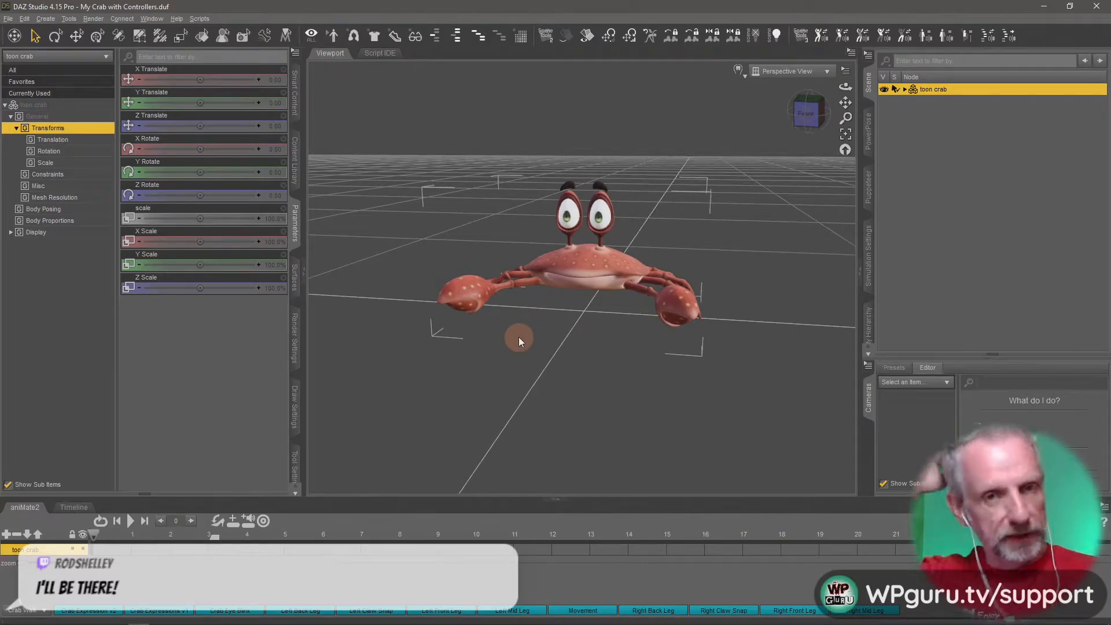
pyautogui.moveTo(364, 336); pyautogui.dragTo(366, 337, button='middle')
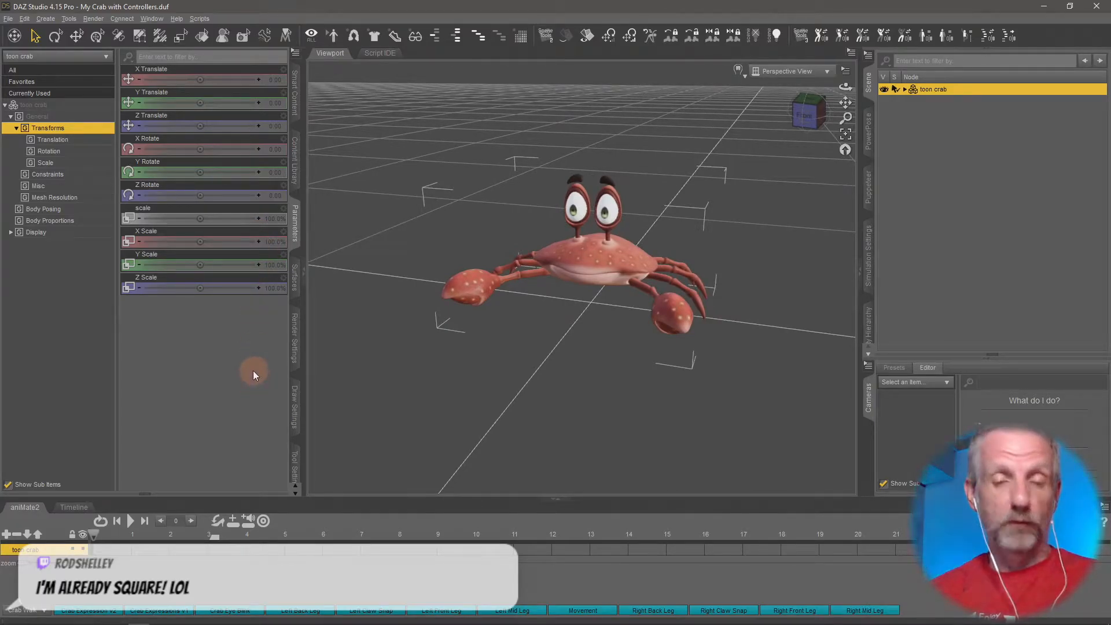
# Enlarge the aniMate2 track area and add six sub-tracks under the toon crab track.
pyautogui.moveTo(296, 499); pyautogui.dragTo(284, 326)
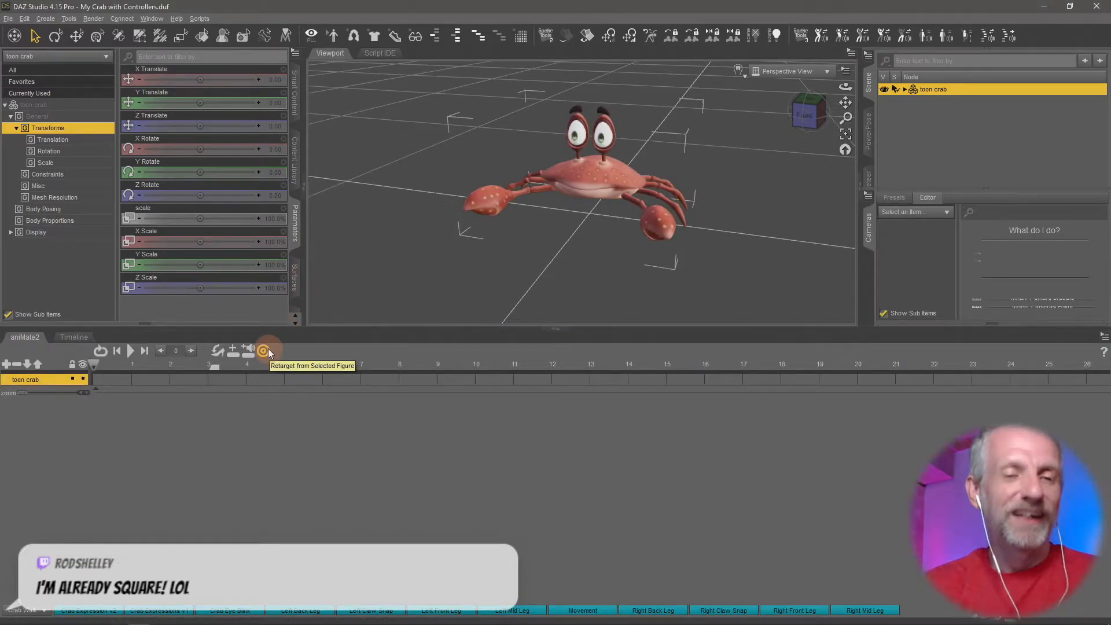
pyautogui.click(5, 365)
pyautogui.click(6, 366)
pyautogui.click(6, 366)
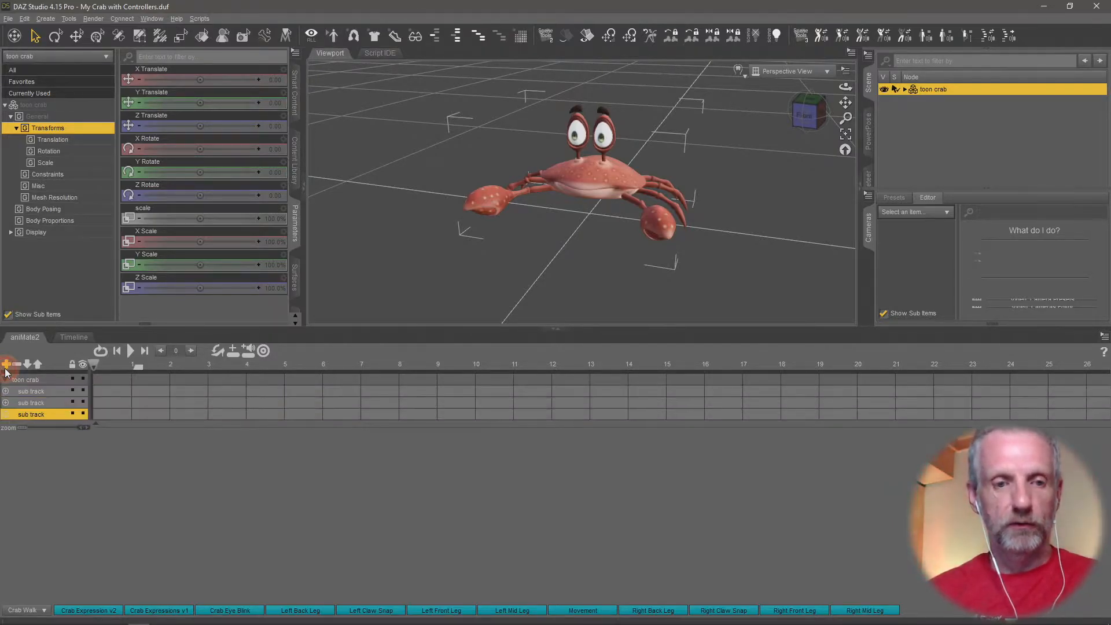
pyautogui.click(6, 366)
pyautogui.click(6, 366)
pyautogui.click(5, 366)
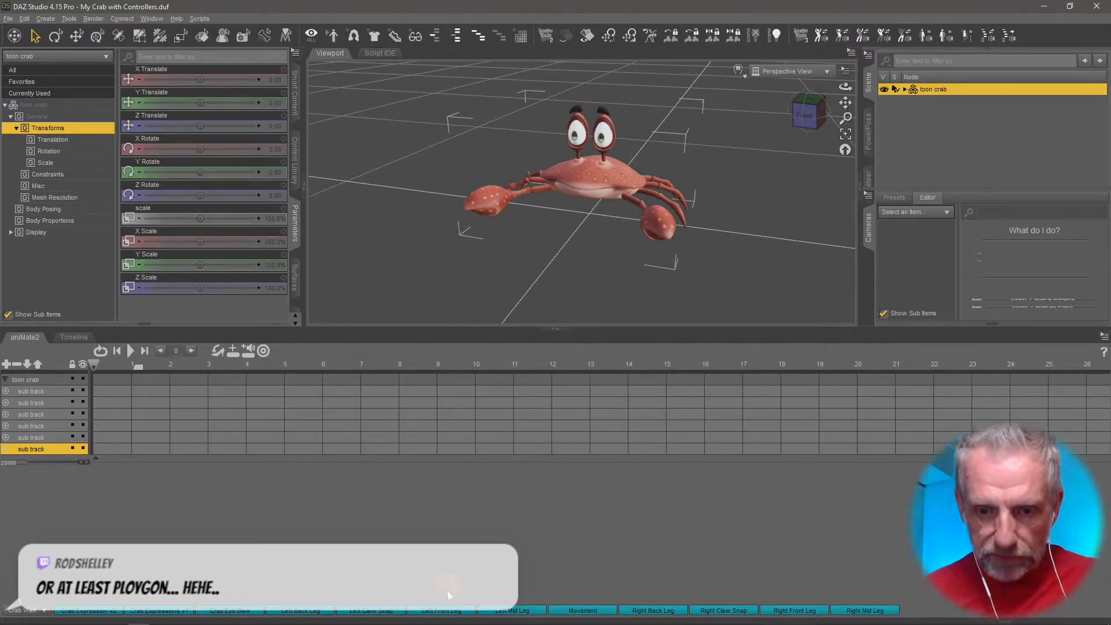
# Place the Left Front Leg block at the start of the toon crab track and set the timeline to 121 total frames.
pyautogui.moveTo(116, 377)
pyautogui.mouseDown()
pyautogui.moveTo(170, 379)
pyautogui.moveTo(120, 389)
pyautogui.mouseUp()
pyautogui.scroll(5, 166, 383)
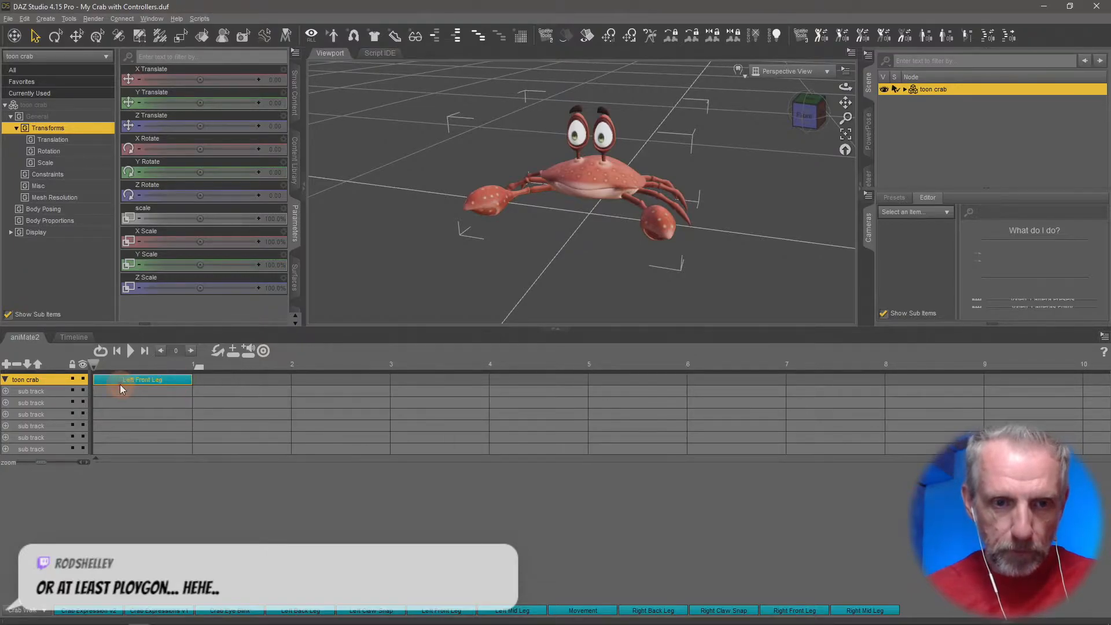
pyautogui.click(73, 337)
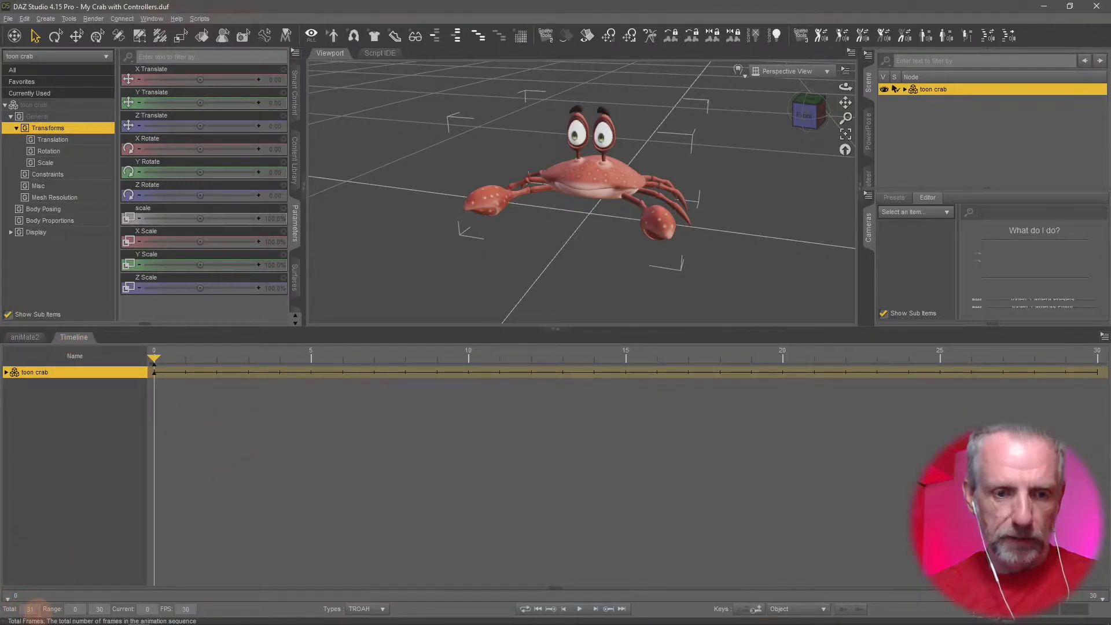
pyautogui.moveTo(35, 609); pyautogui.dragTo(9, 601)
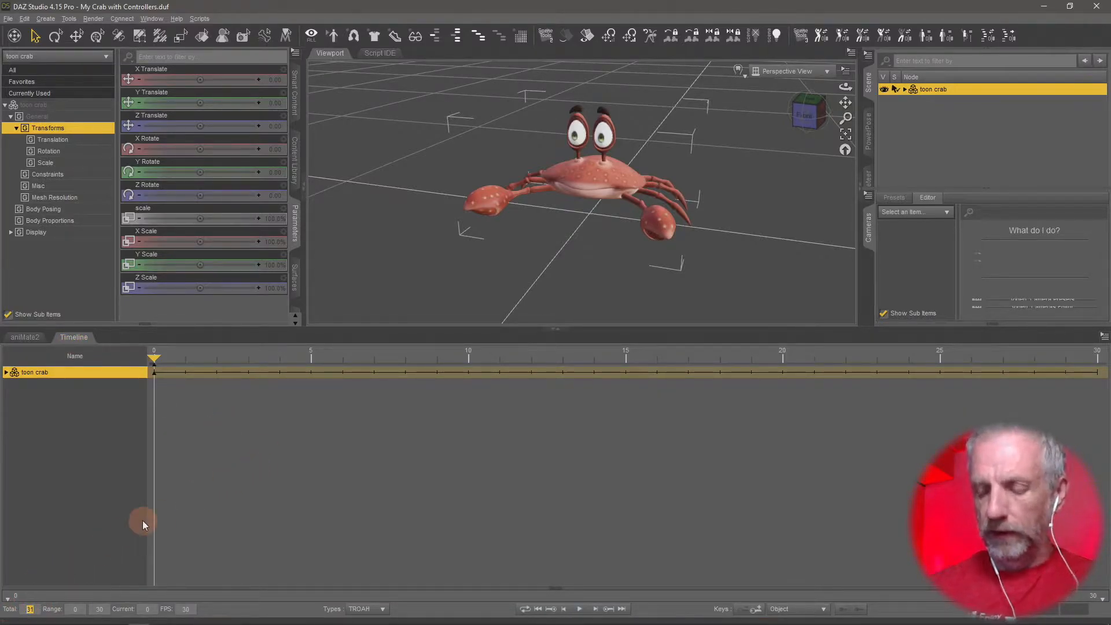
pyautogui.write('121')
pyautogui.press('Return')
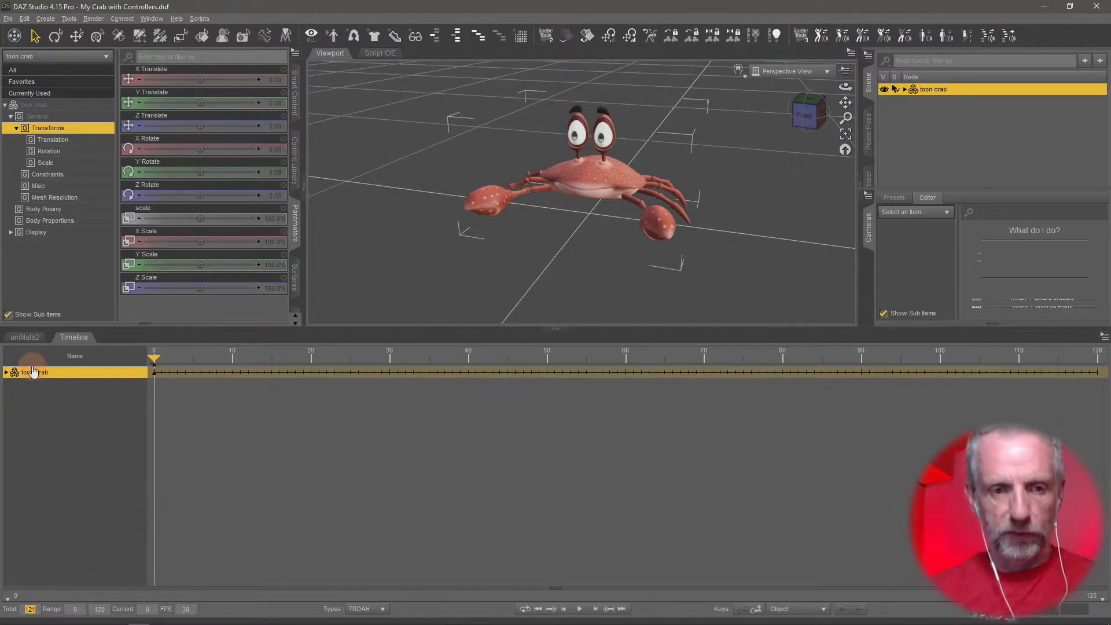
pyautogui.click(24, 337)
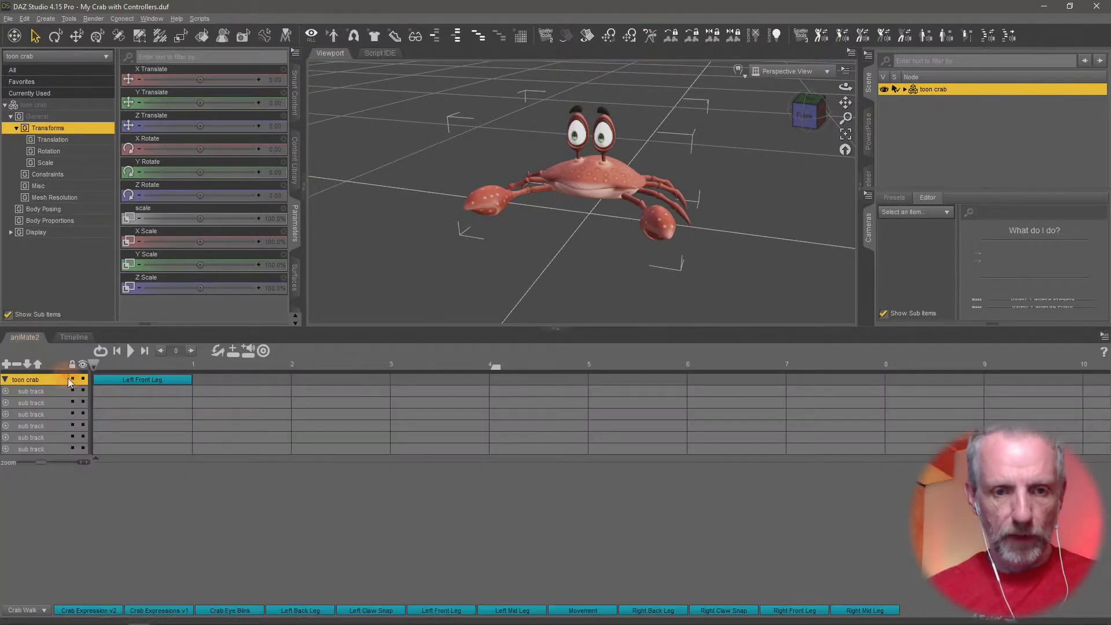
# Extend the animation range to about 6 seconds and stretch the Left Front Leg block to repeat until 5 seconds.
pyautogui.click(74, 337)
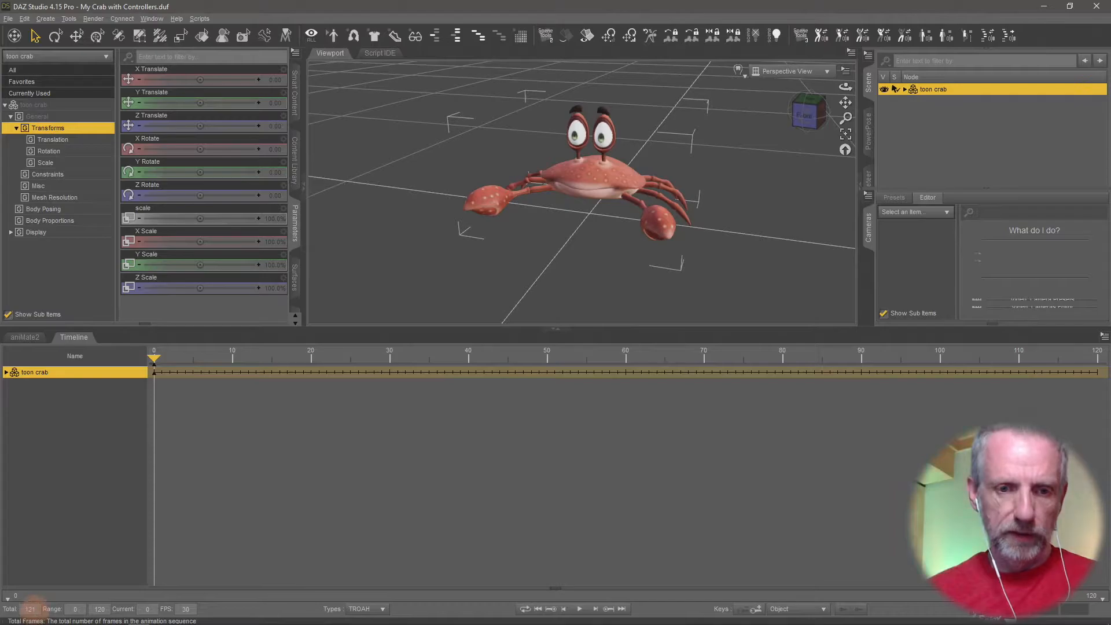
pyautogui.click(26, 338)
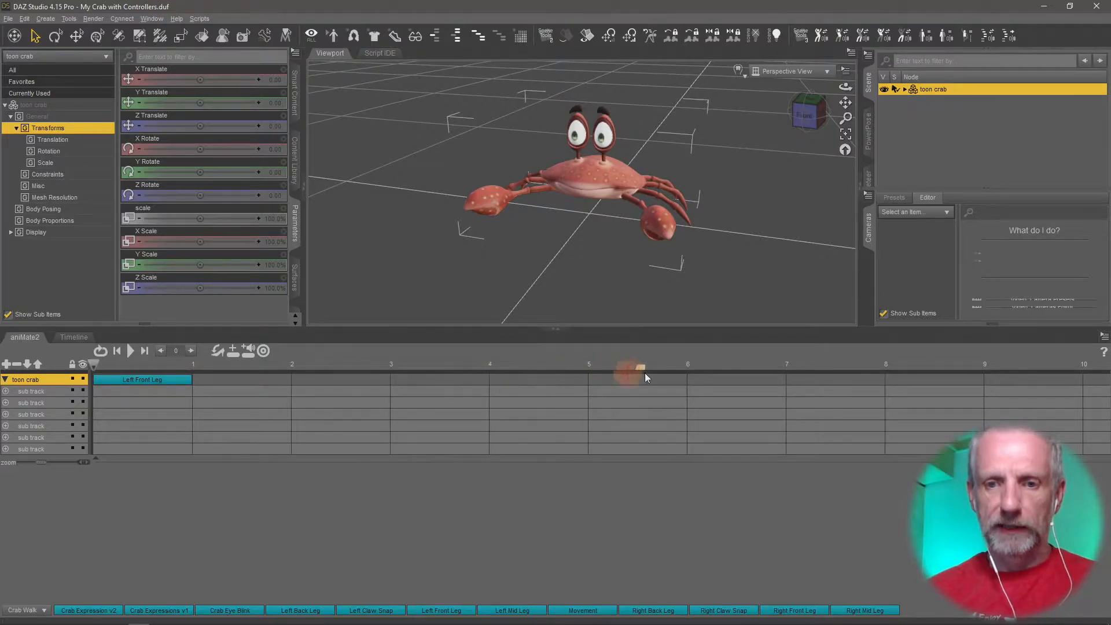
pyautogui.click(165, 380)
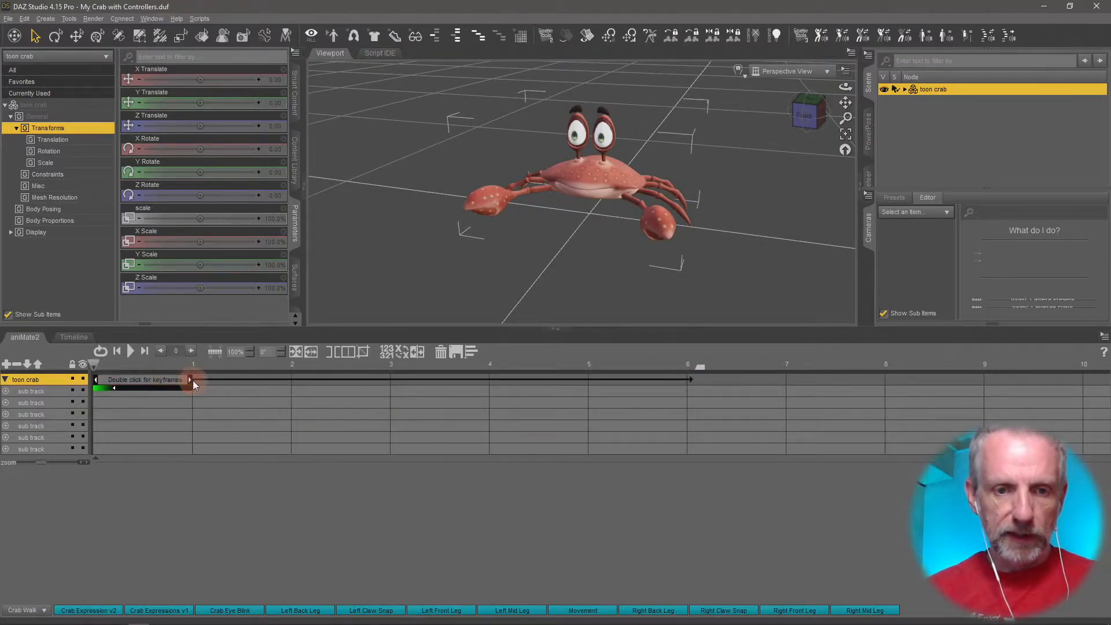
pyautogui.moveTo(188, 378); pyautogui.dragTo(598, 380)
pyautogui.click(346, 533)
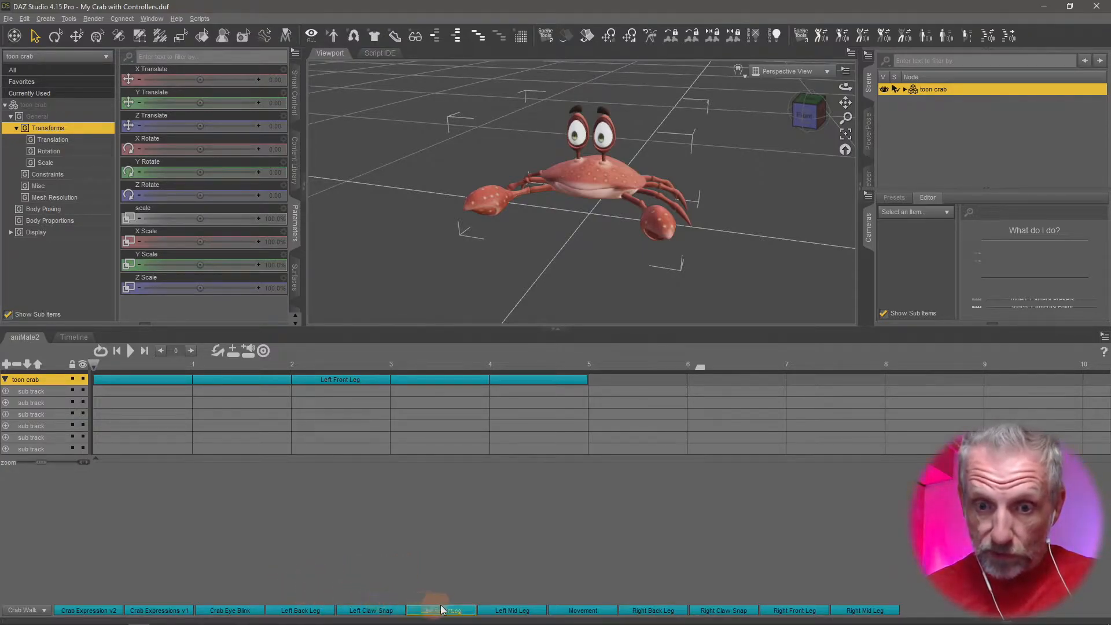
# Place the Left Mid Leg block on the first sub-track, starting at frame 7, and repeat it until about 6 seconds.
pyautogui.moveTo(515, 608); pyautogui.dragTo(155, 391)
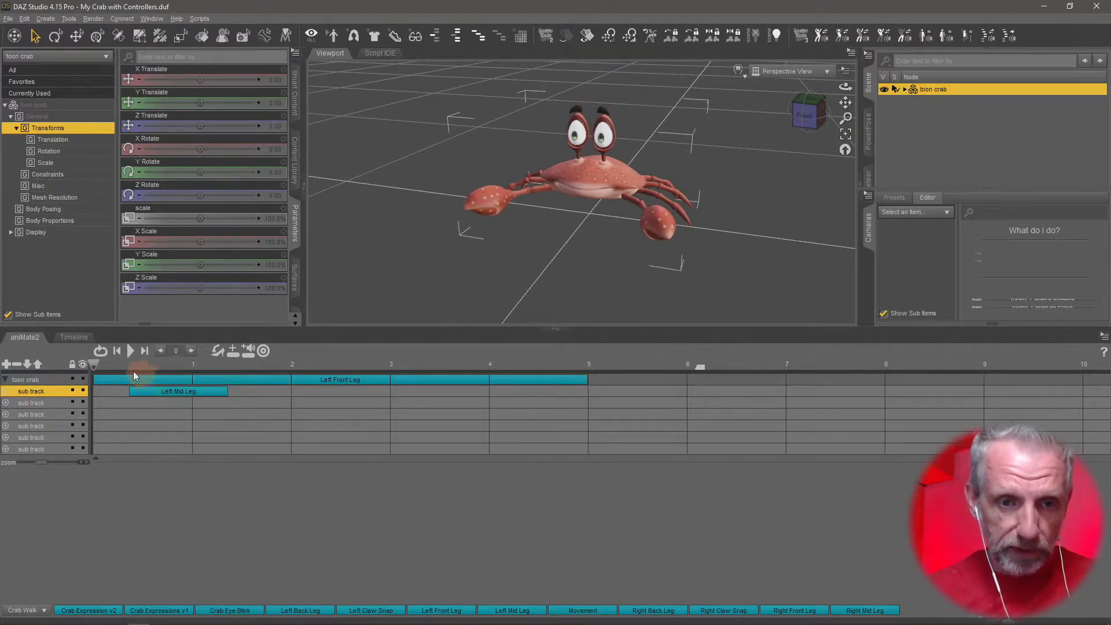
pyautogui.moveTo(98, 365); pyautogui.dragTo(116, 371)
pyautogui.moveTo(174, 393); pyautogui.dragTo(690, 395)
pyautogui.click(200, 391)
# Stretch the Left Front Leg block on the toon crab track to repeat until 6 seconds.
pyautogui.click(576, 379)
pyautogui.click(582, 380)
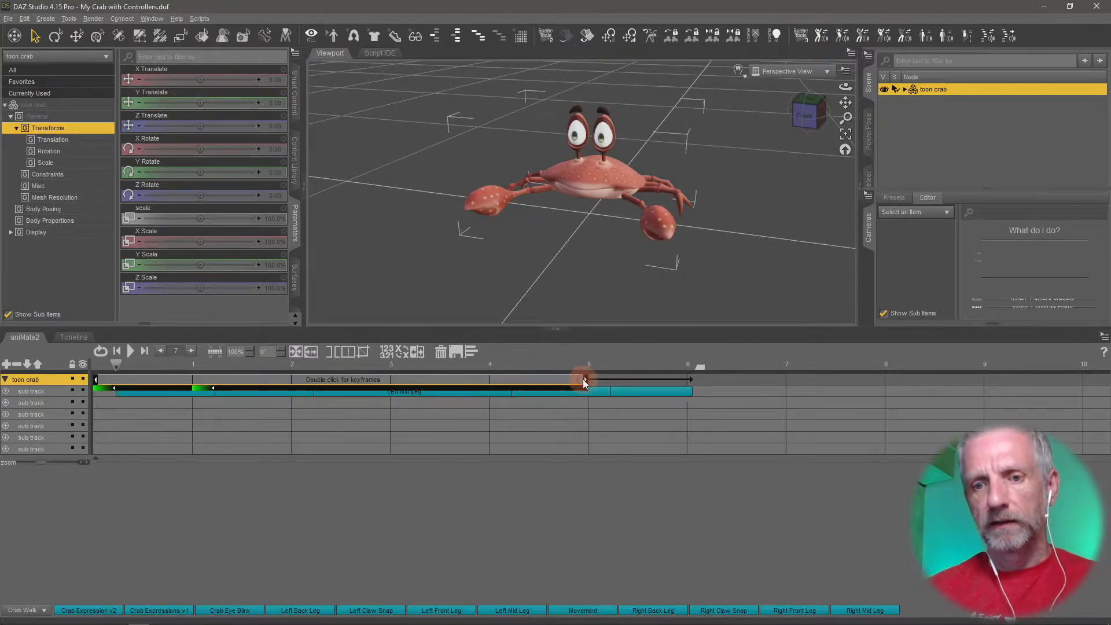
pyautogui.moveTo(584, 379); pyautogui.dragTo(696, 383)
pyautogui.click(278, 530)
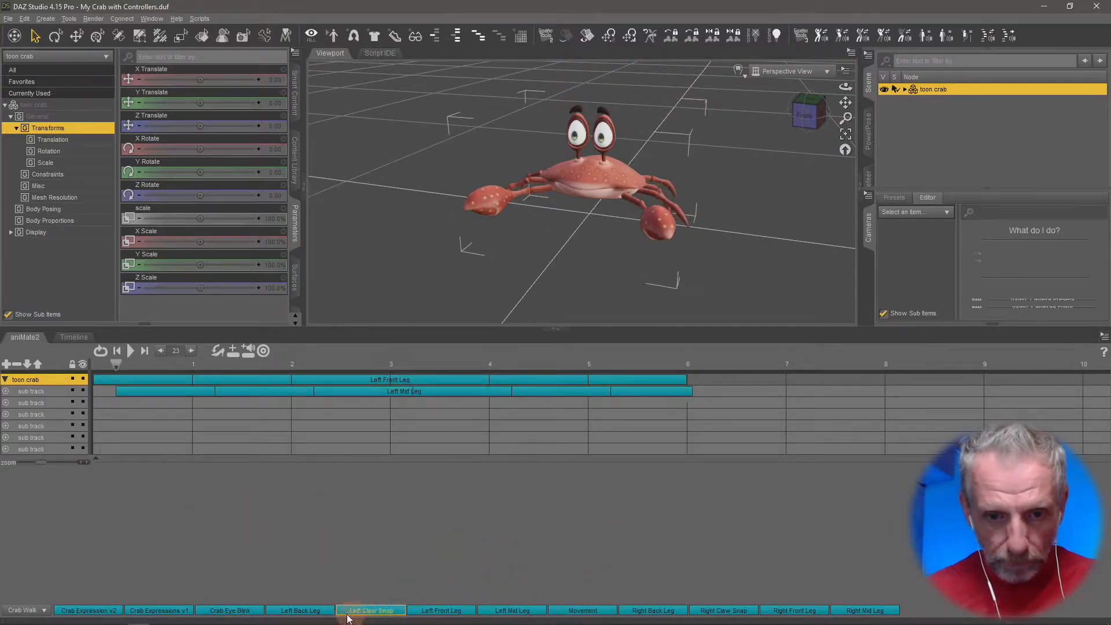
# Place the Left Back Leg block on the second sub-track, starting at about frame 15, and repeat it until just past 6 seconds.
pyautogui.moveTo(317, 612); pyautogui.dragTo(198, 448)
pyautogui.moveTo(168, 405); pyautogui.dragTo(204, 404)
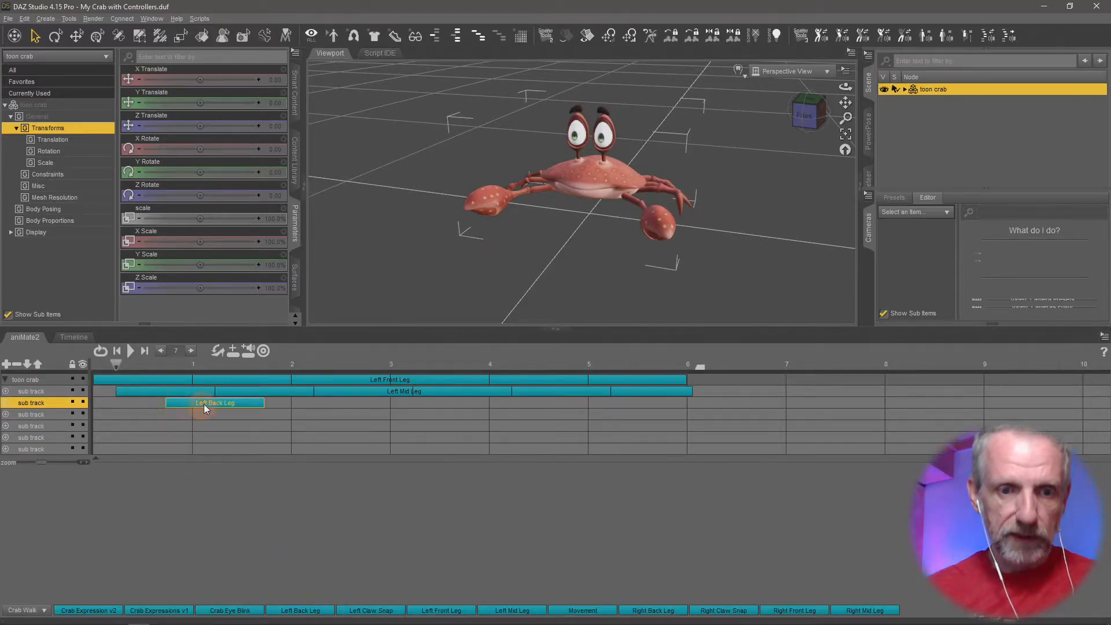
pyautogui.click(126, 366)
pyautogui.moveTo(130, 367); pyautogui.dragTo(144, 372)
pyautogui.click(187, 405)
pyautogui.doubleClick(186, 405)
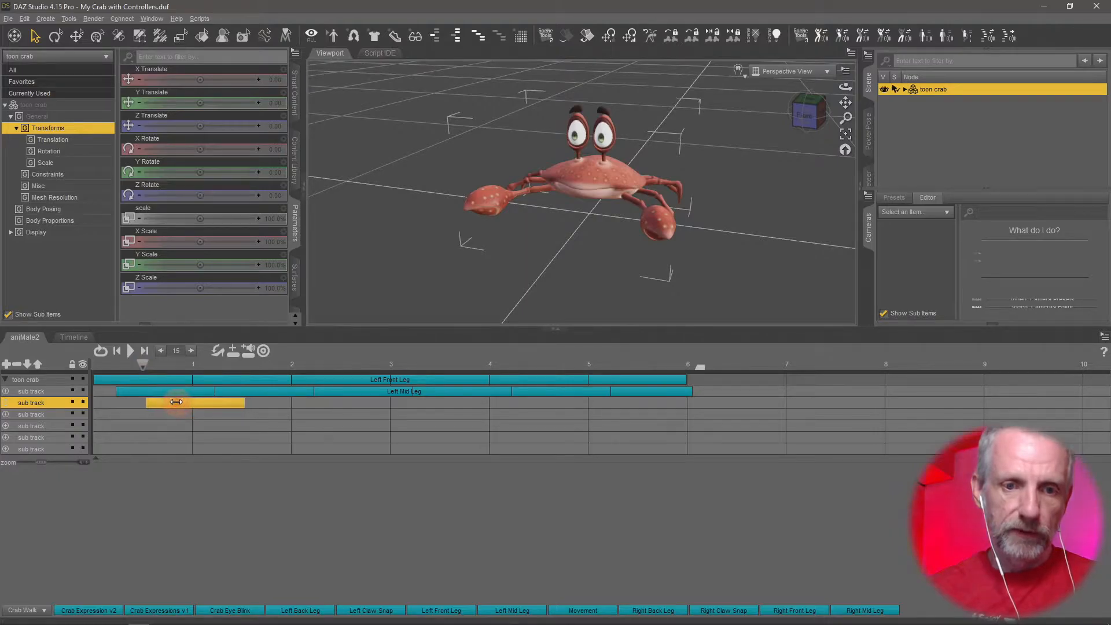
pyautogui.moveTo(242, 404); pyautogui.dragTo(694, 411)
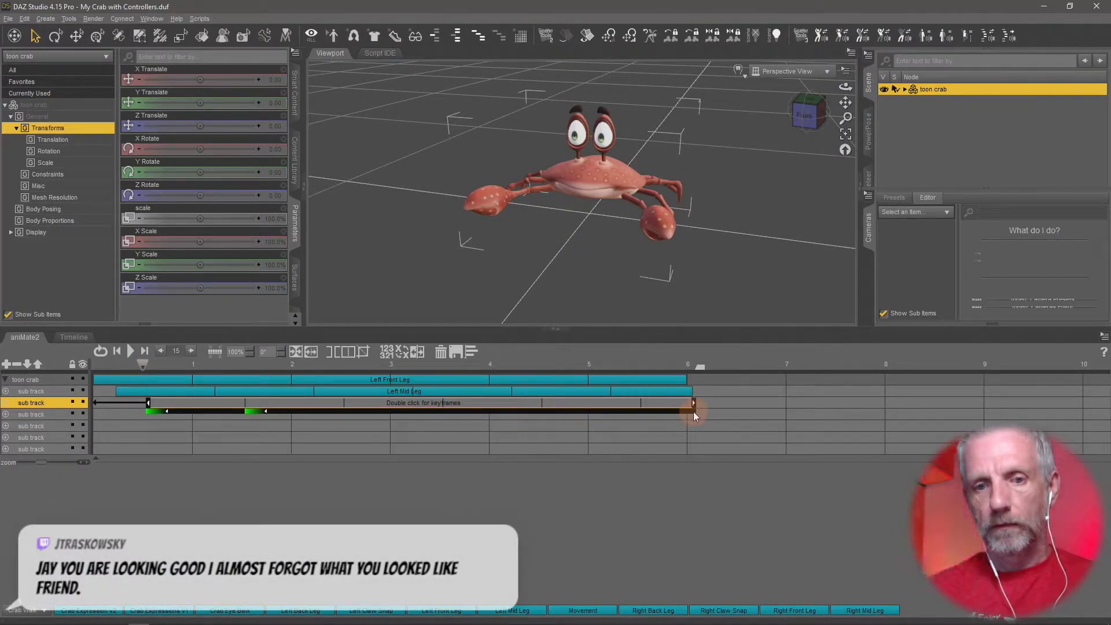
pyautogui.click(422, 515)
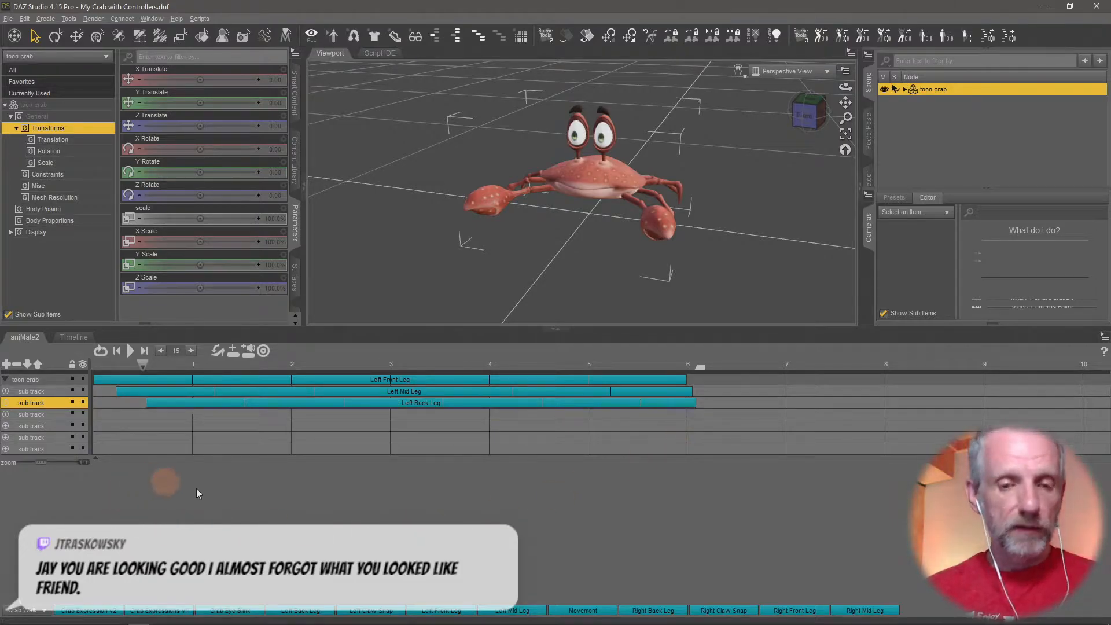
# Preview the left-leg walk cycle from a higher viewing angle.
pyautogui.moveTo(589, 222); pyautogui.dragTo(588, 220, button='middle')
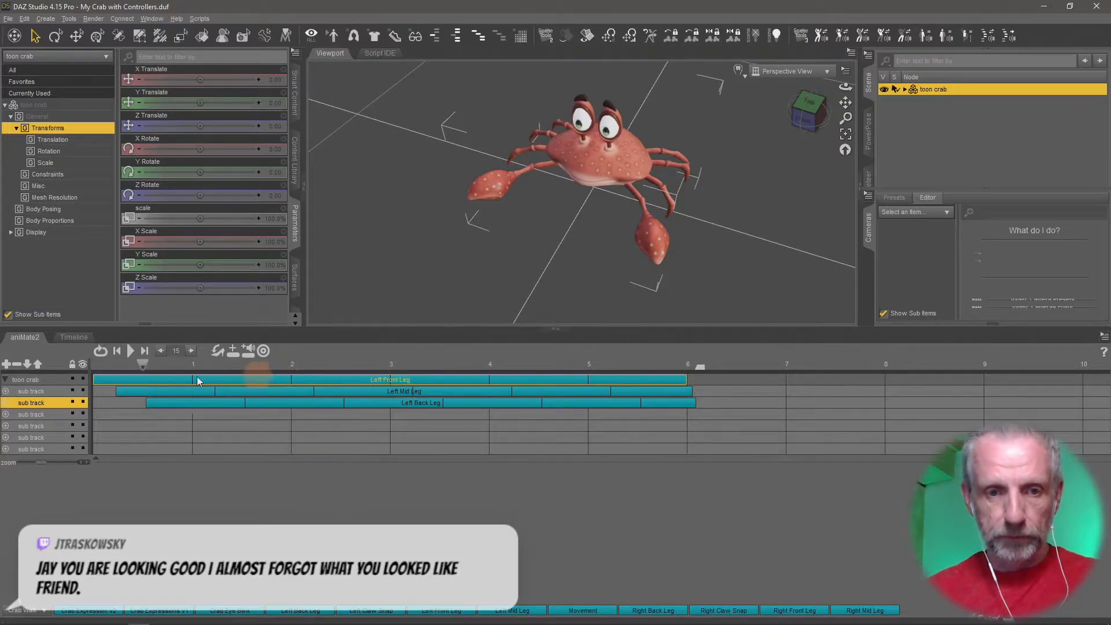
pyautogui.click(129, 353)
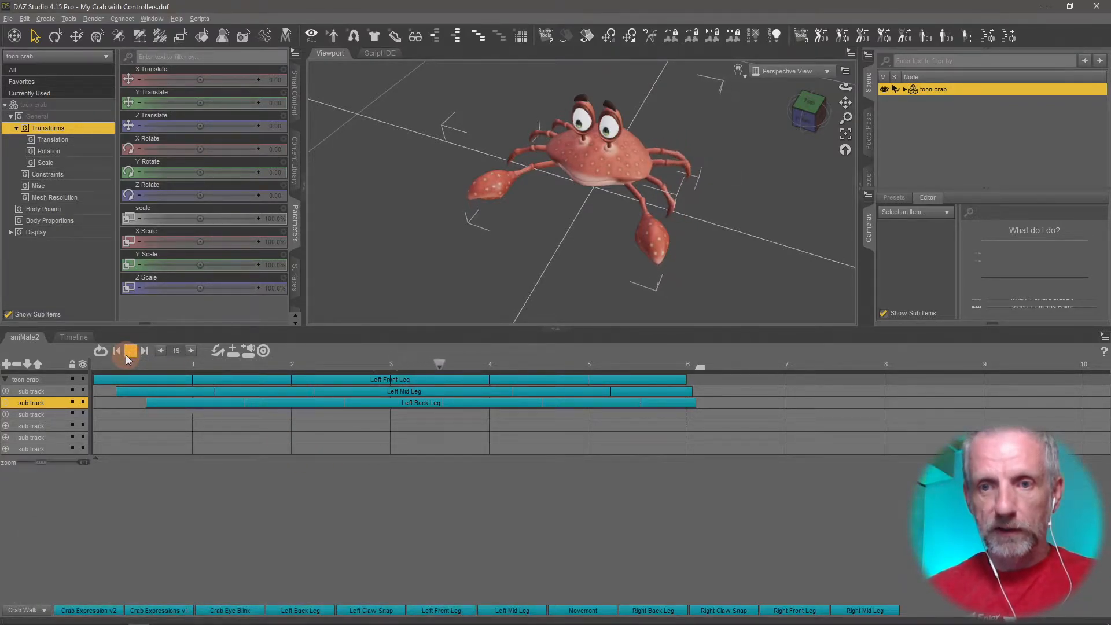
pyautogui.click(130, 352)
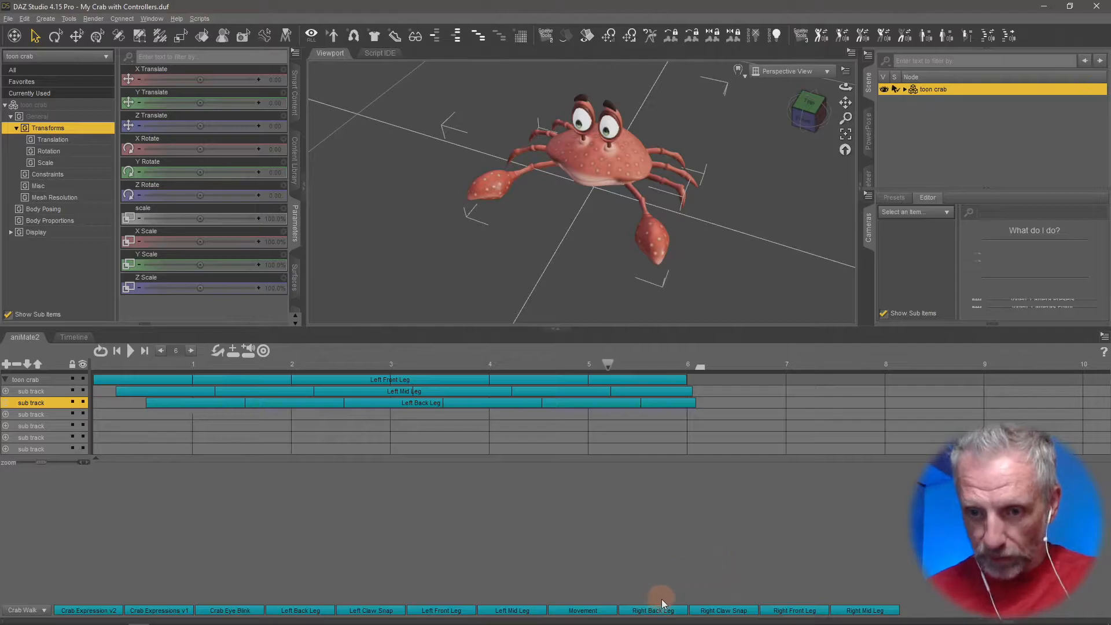
# Repeat Right Front Leg from 0 to 6 seconds on the third sub-track and Right Mid Leg from about 0.3 to 6.2 seconds on the fourth.
pyautogui.click(671, 610)
pyautogui.moveTo(804, 611); pyautogui.dragTo(133, 415)
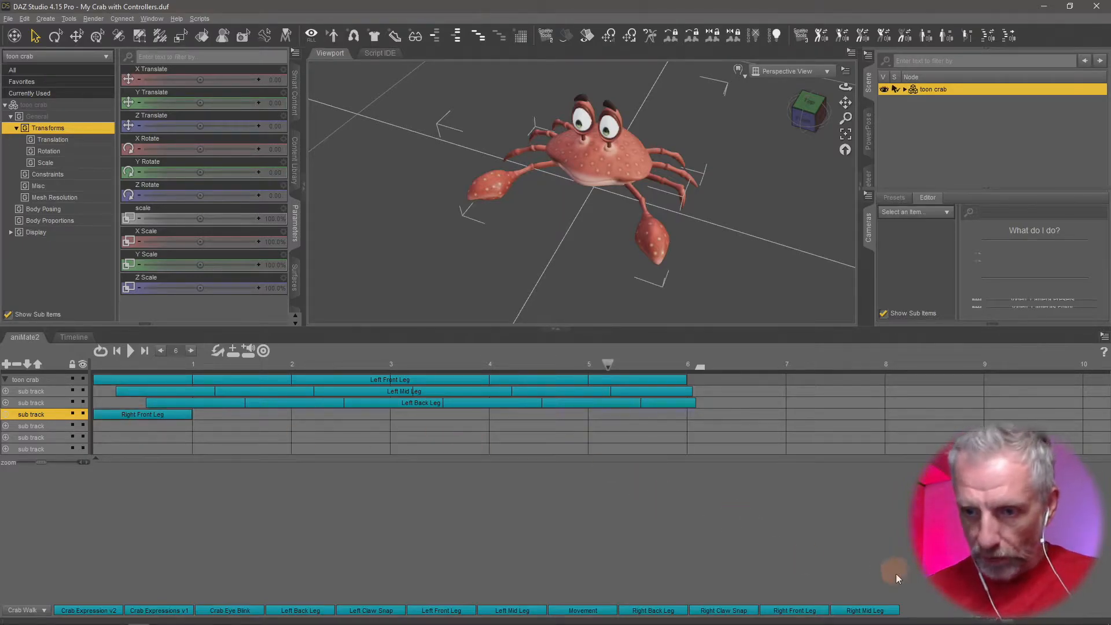
pyautogui.click(864, 611)
pyautogui.moveTo(683, 572); pyautogui.dragTo(699, 441)
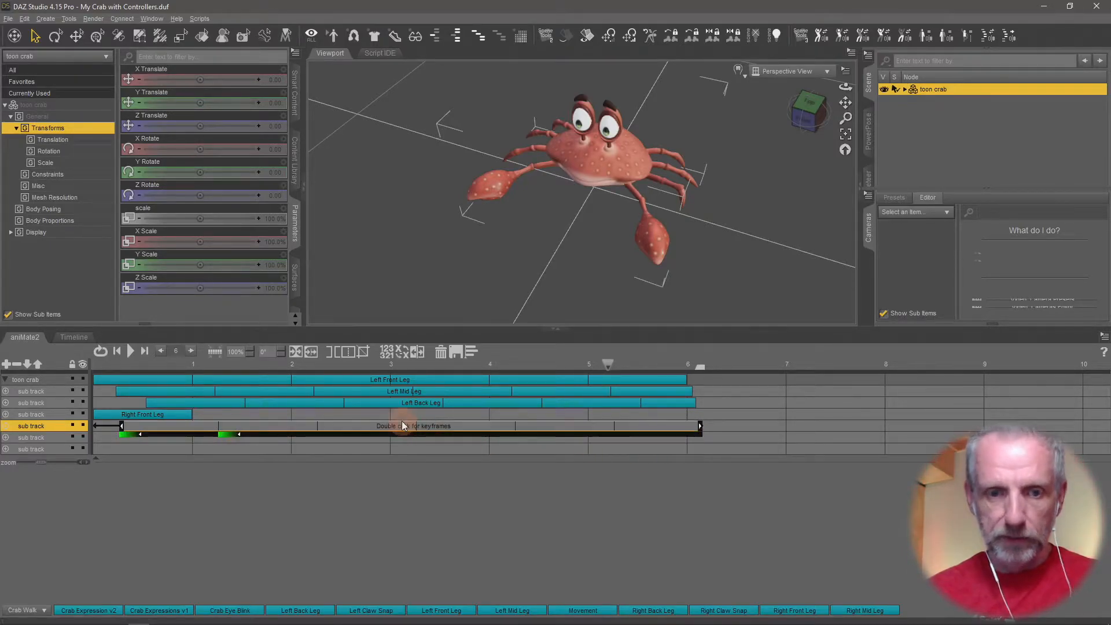
pyautogui.click(176, 416)
pyautogui.moveTo(173, 418); pyautogui.dragTo(703, 425)
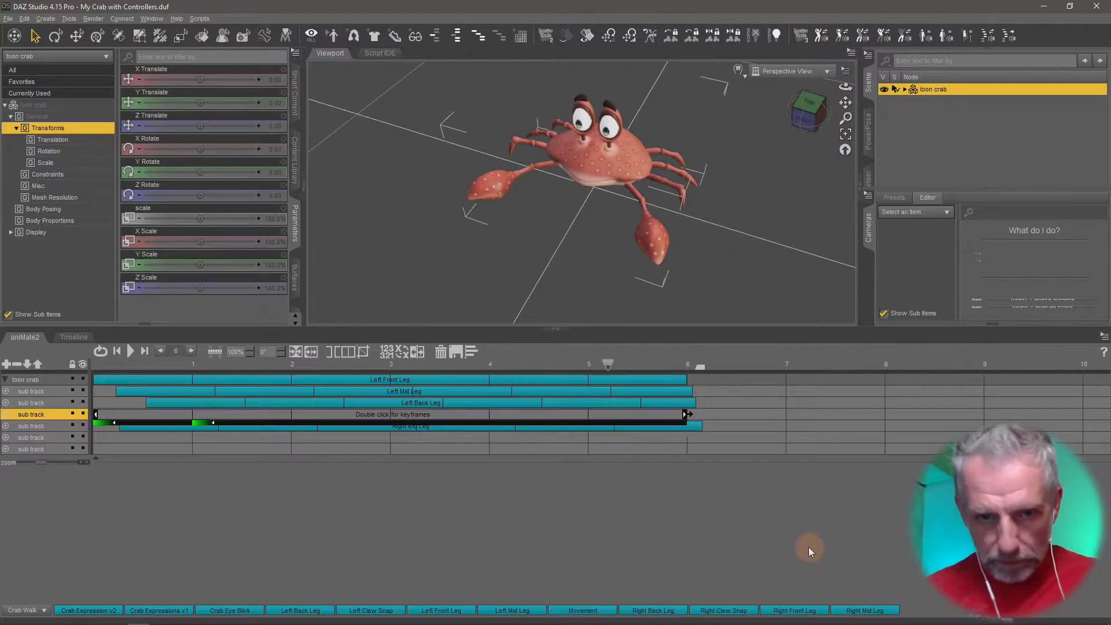
pyautogui.click(722, 530)
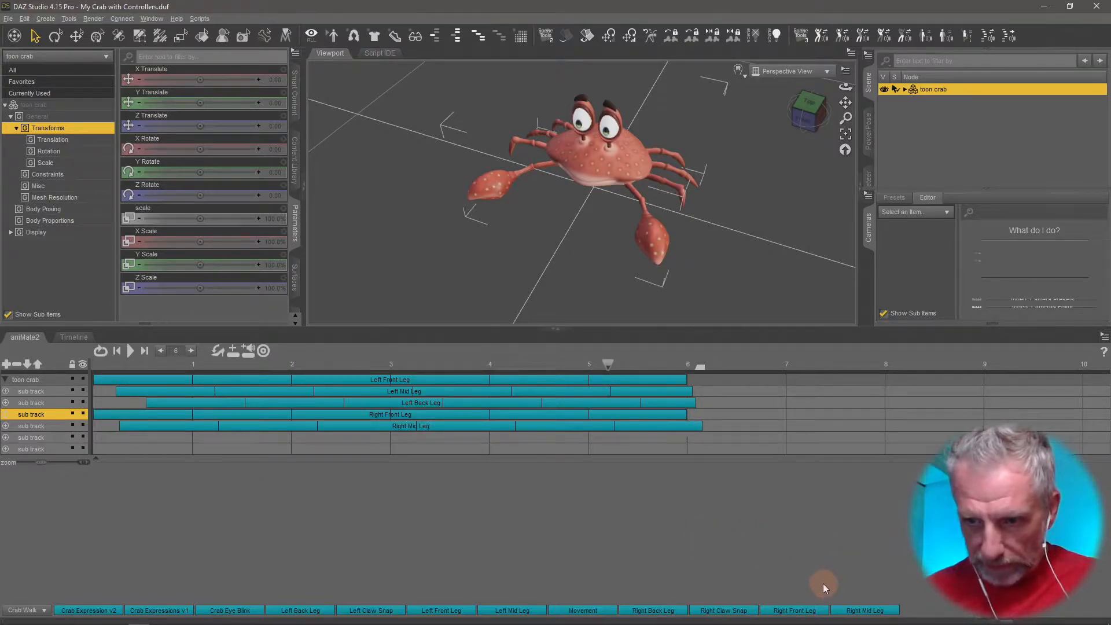
# Repeat the Right Back Leg block from about 0.6 to 6.2 seconds on the fifth sub-track and play the animation.
pyautogui.moveTo(655, 619); pyautogui.dragTo(704, 443)
pyautogui.click(240, 442)
pyautogui.click(130, 351)
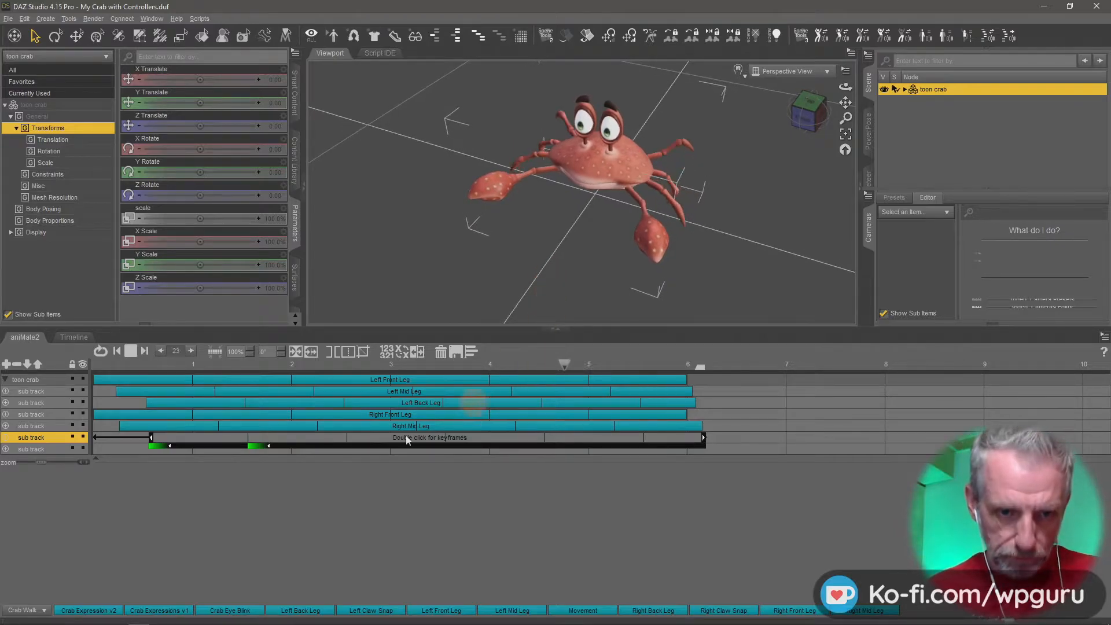
pyautogui.click(284, 499)
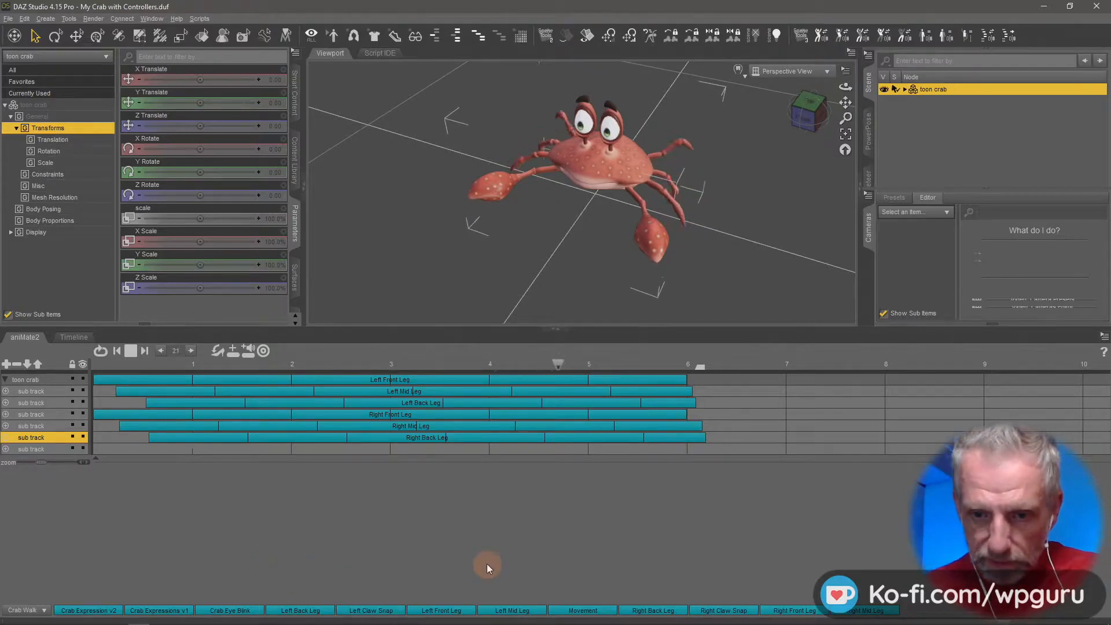
# Place the Crab Eye Blink block at the start of the sixth sub-track and rename that track Eye Blink.
pyautogui.moveTo(249, 614); pyautogui.dragTo(123, 449)
pyautogui.doubleClick(38, 447)
pyautogui.tripleClick(554, 227)
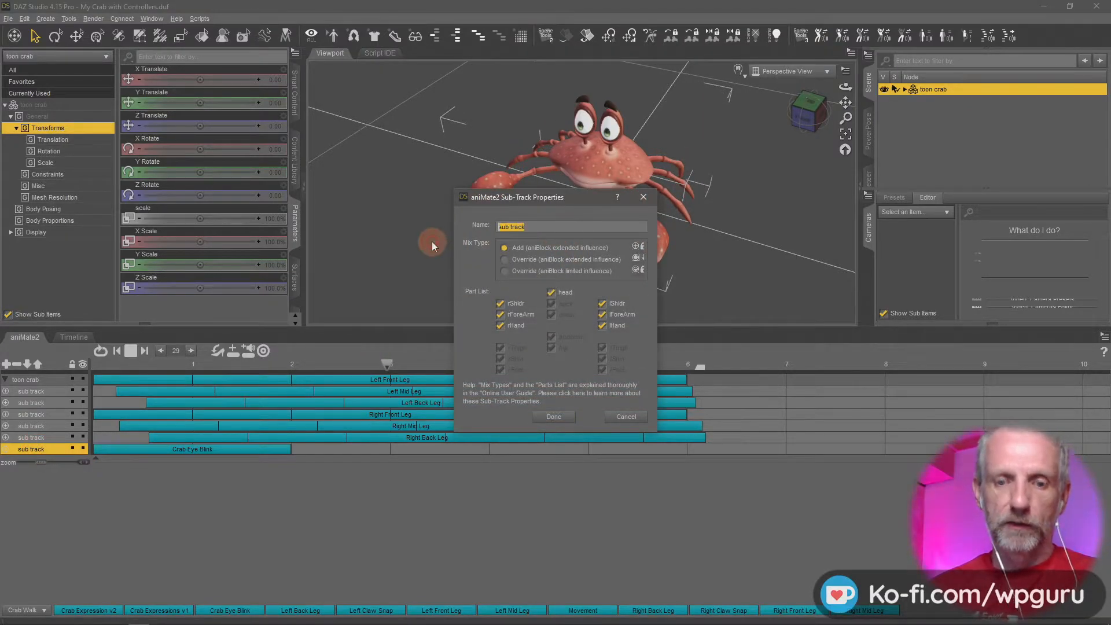
pyautogui.write('Eye Blink')
pyautogui.press('Return')
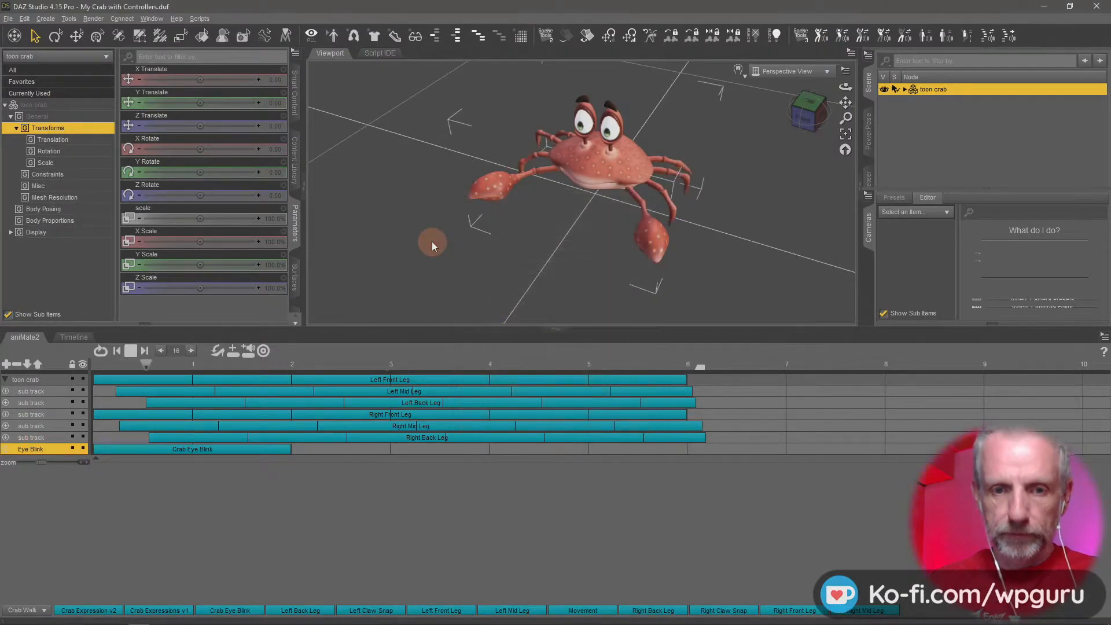
# Stretch the Crab Eye Blink block to repeat until just past 6 seconds and add two more sub-tracks.
pyautogui.click(282, 449)
pyautogui.moveTo(301, 450); pyautogui.dragTo(710, 453)
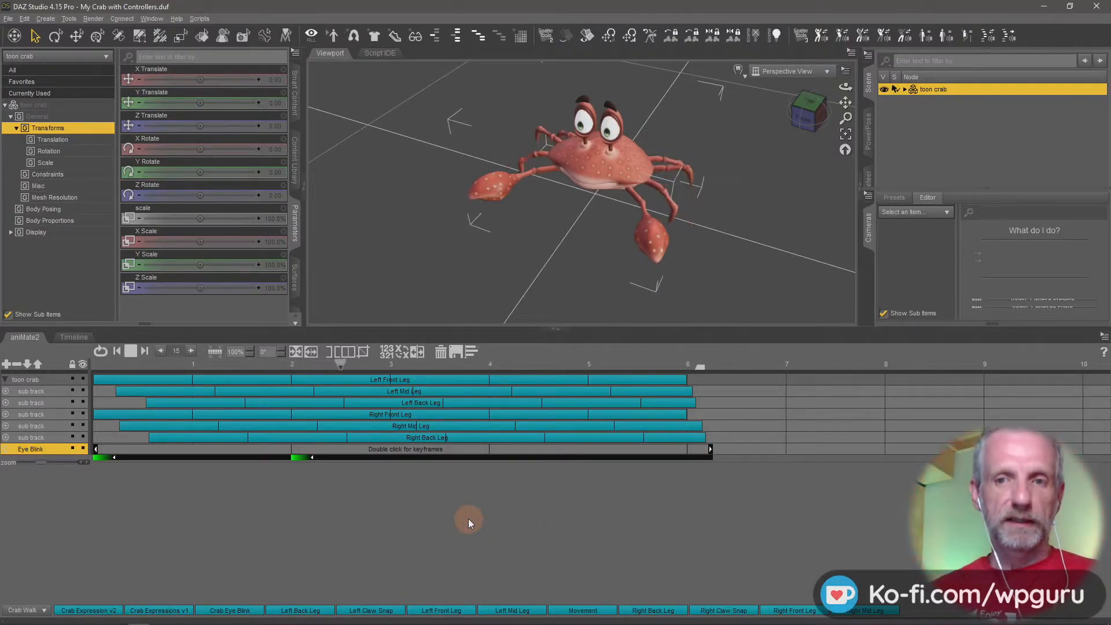
pyautogui.click(7, 365)
pyautogui.click(7, 364)
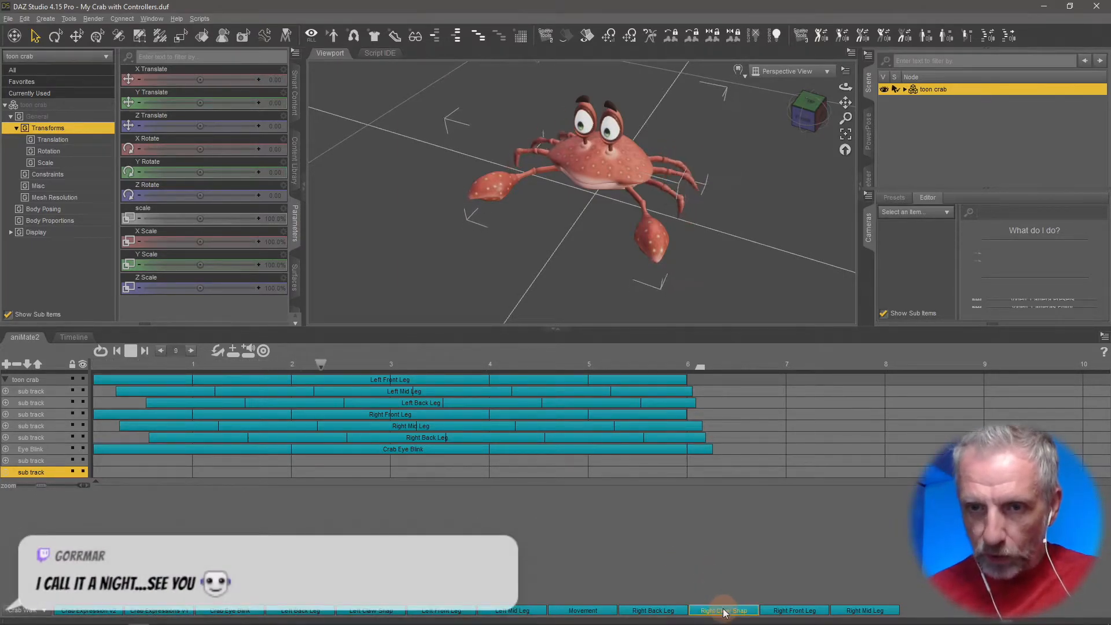
# Place two Right Claw Snap blocks on the last sub-track, starting at about 0.7 and 4.3 seconds.
pyautogui.moveTo(725, 611)
pyautogui.mouseDown()
pyautogui.moveTo(498, 579)
pyautogui.moveTo(212, 514)
pyautogui.moveTo(154, 465)
pyautogui.moveTo(138, 481)
pyautogui.mouseUp()
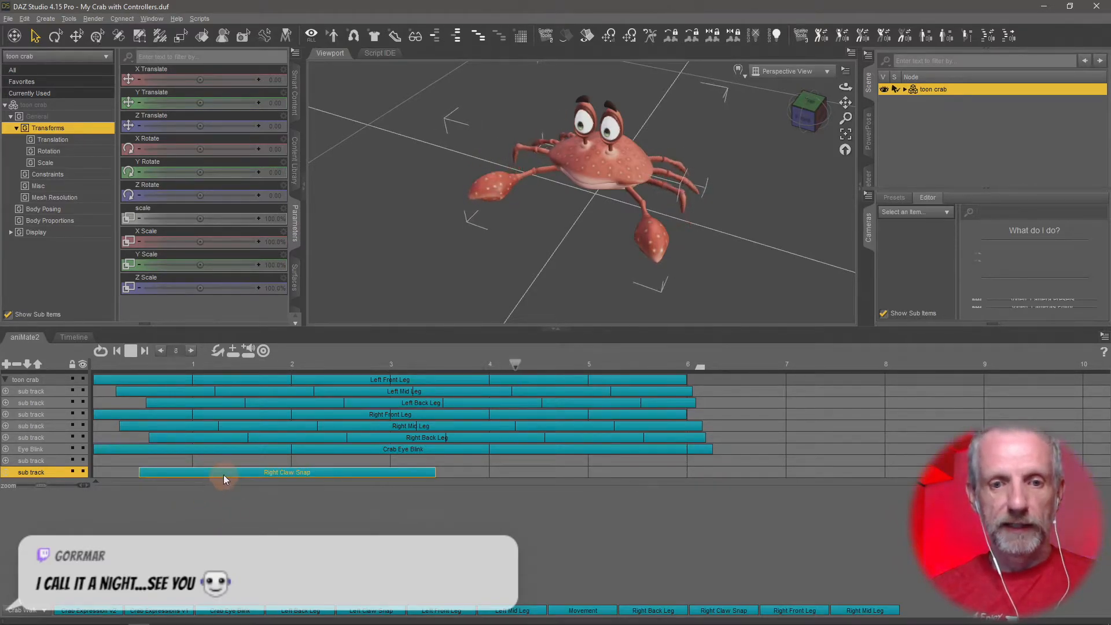
pyautogui.moveTo(229, 473); pyautogui.dragTo(207, 473)
pyautogui.moveTo(293, 472); pyautogui.dragTo(346, 474)
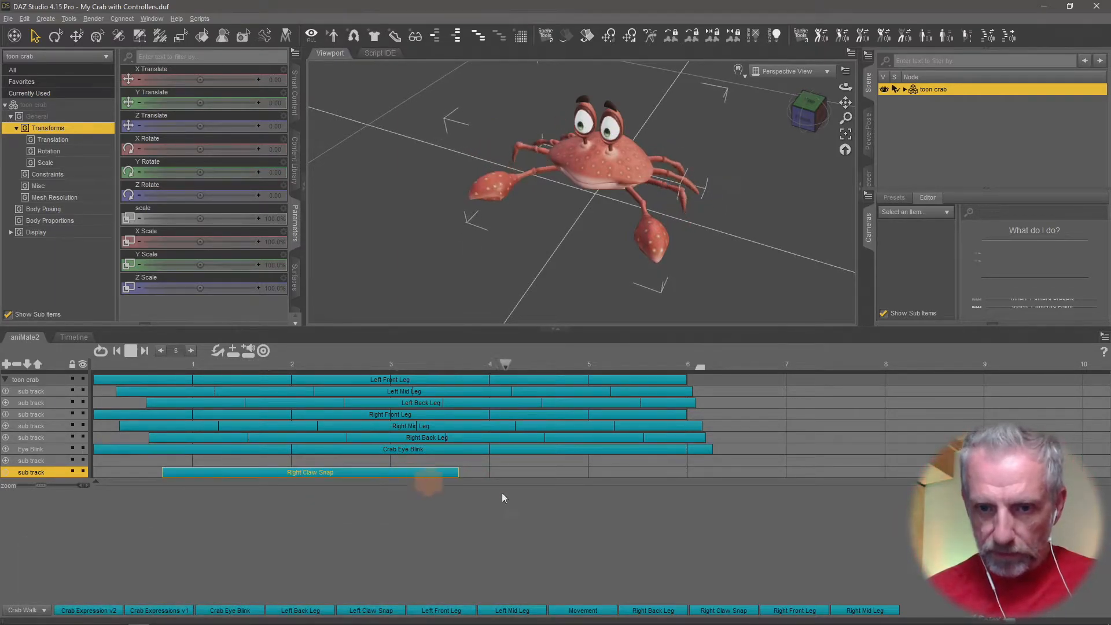
pyautogui.moveTo(734, 611); pyautogui.dragTo(627, 473)
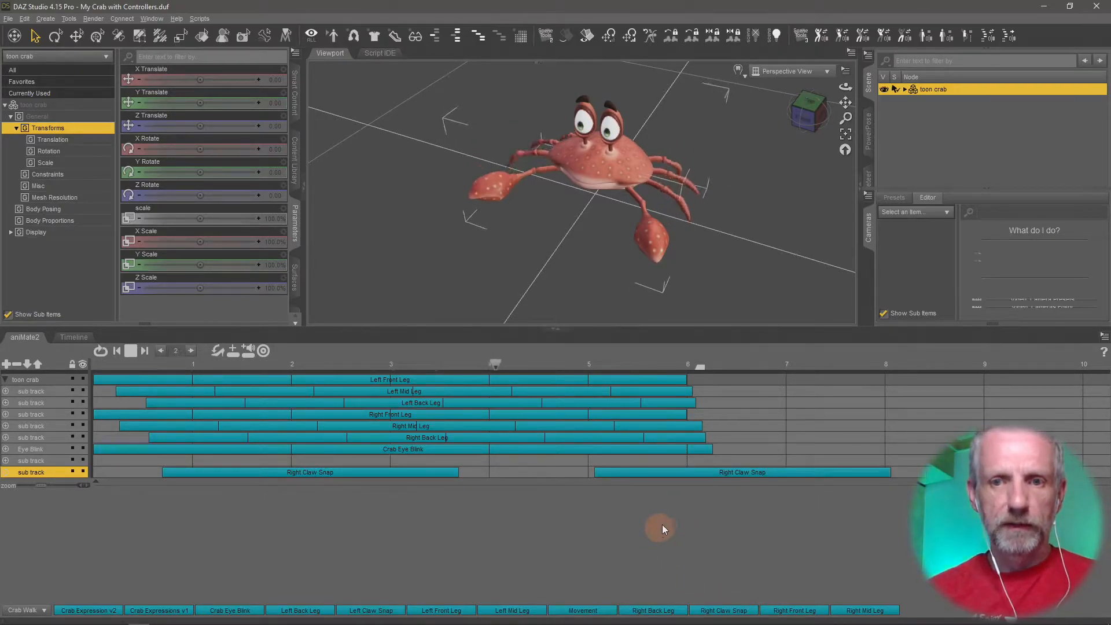
pyautogui.moveTo(680, 472); pyautogui.dragTo(606, 475)
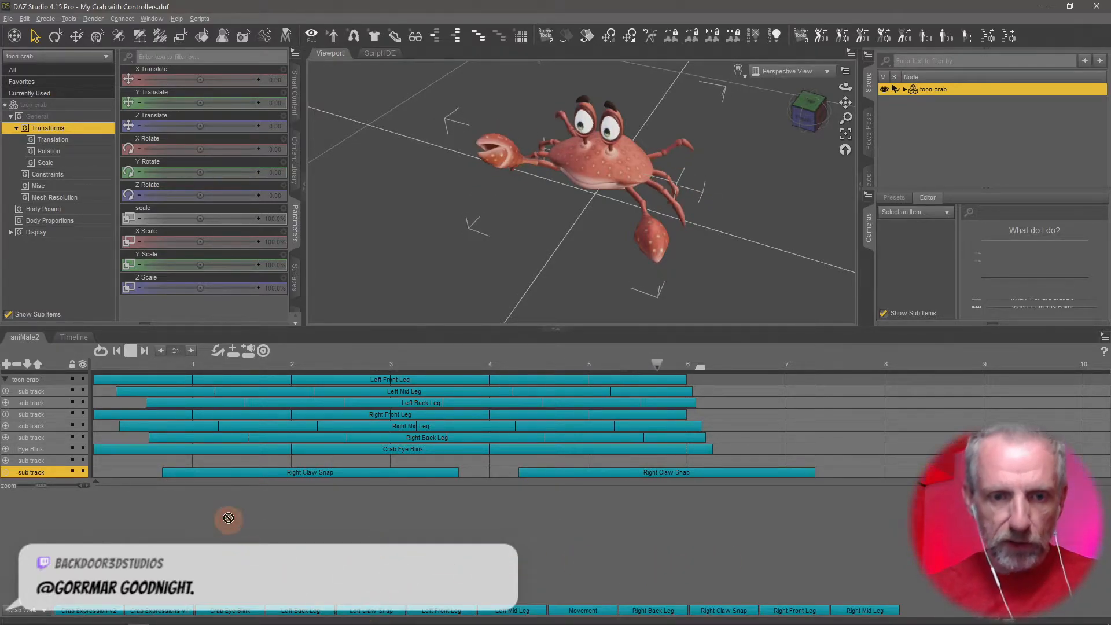
# Place two Left Claw Snap blocks back to back on the empty sub-track, starting at 0 and 3 seconds.
pyautogui.moveTo(157, 463); pyautogui.dragTo(123, 461)
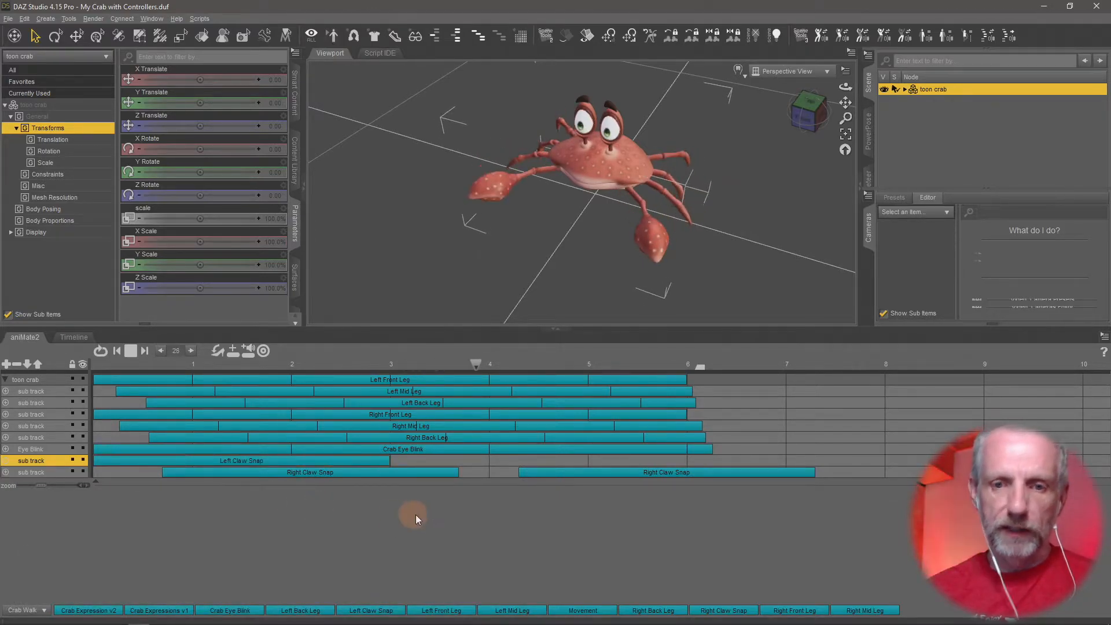
pyautogui.moveTo(446, 462)
pyautogui.mouseDown()
pyautogui.moveTo(485, 458)
pyautogui.moveTo(446, 461)
pyautogui.mouseUp()
pyautogui.click(552, 537)
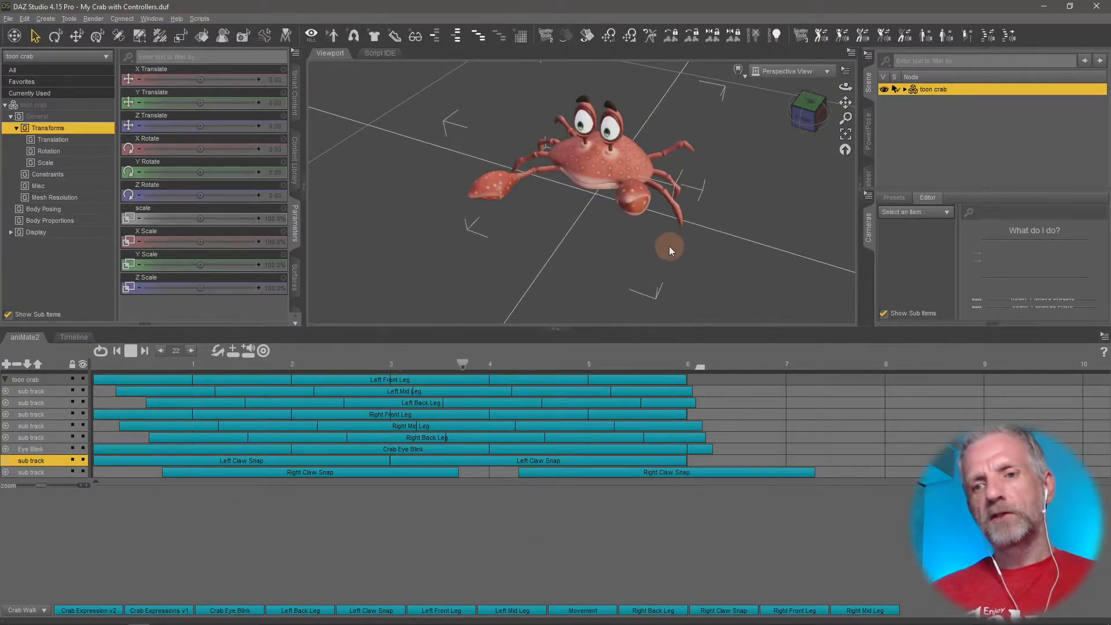
# Add another sub-track and place the Crab Expression v2 block on it, starting at about 1.5 seconds.
pyautogui.moveTo(669, 237); pyautogui.dragTo(636, 236, button='middle')
pyautogui.scroll(2, 634, 234)
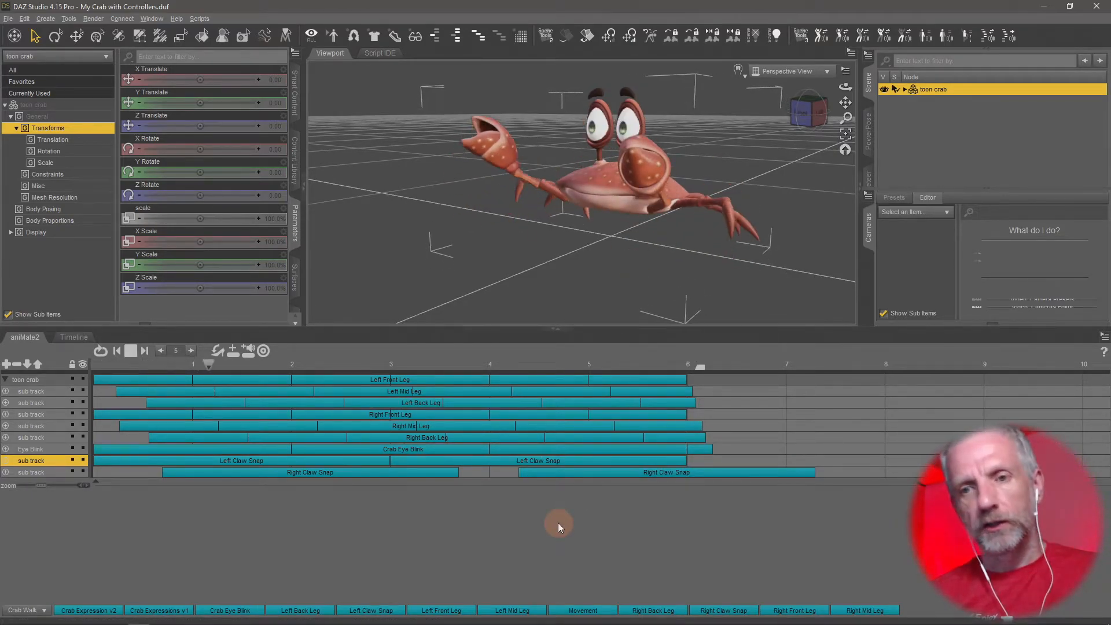
pyautogui.click(6, 364)
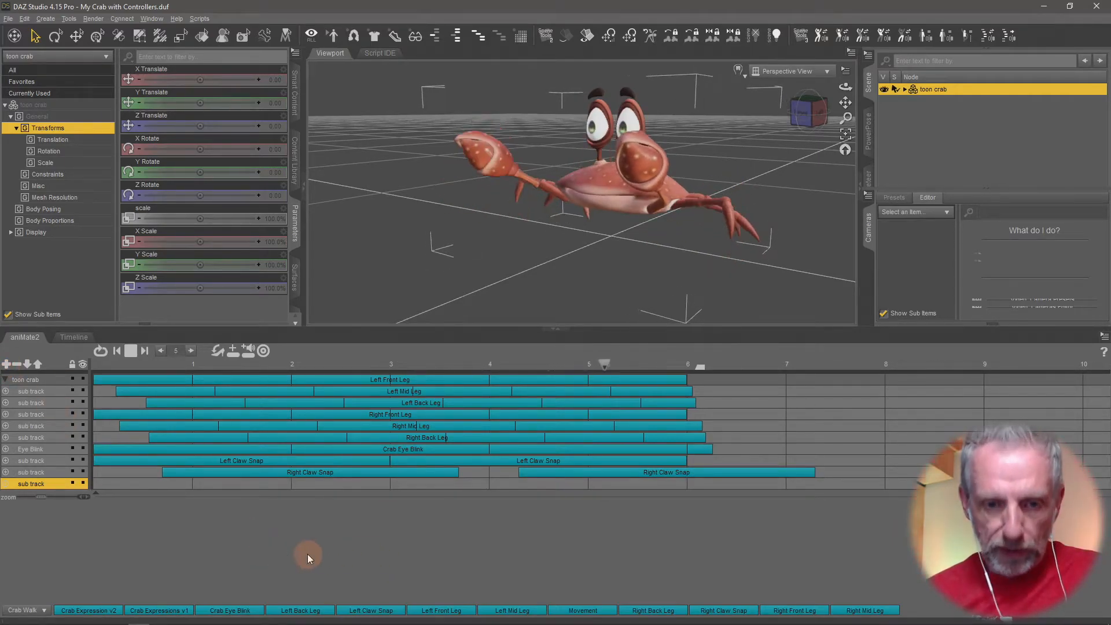
pyautogui.moveTo(89, 619); pyautogui.dragTo(150, 484)
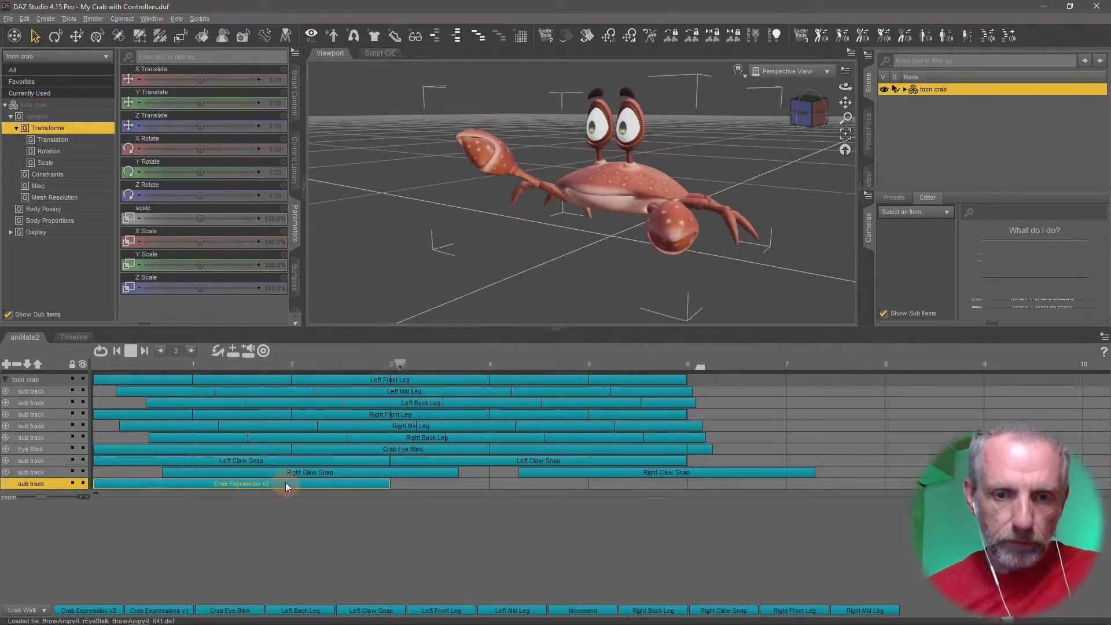
pyautogui.moveTo(286, 482); pyautogui.dragTo(440, 495)
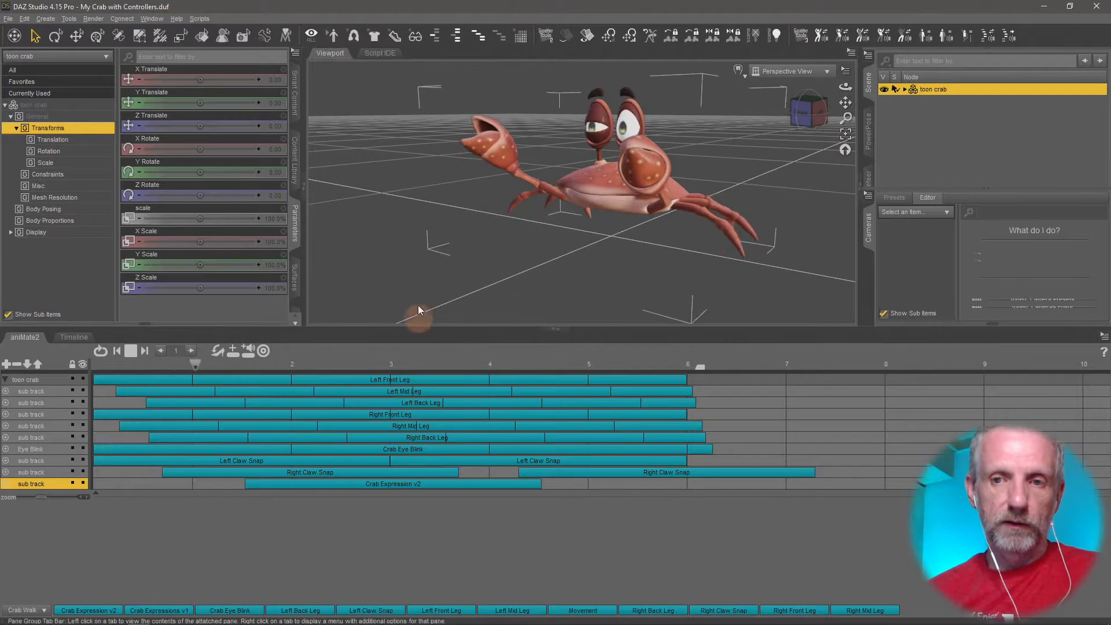
# Inspect the crab's playing animation up close from the front in an enlarged viewport.
pyautogui.moveTo(499, 255); pyautogui.dragTo(497, 255, button='middle')
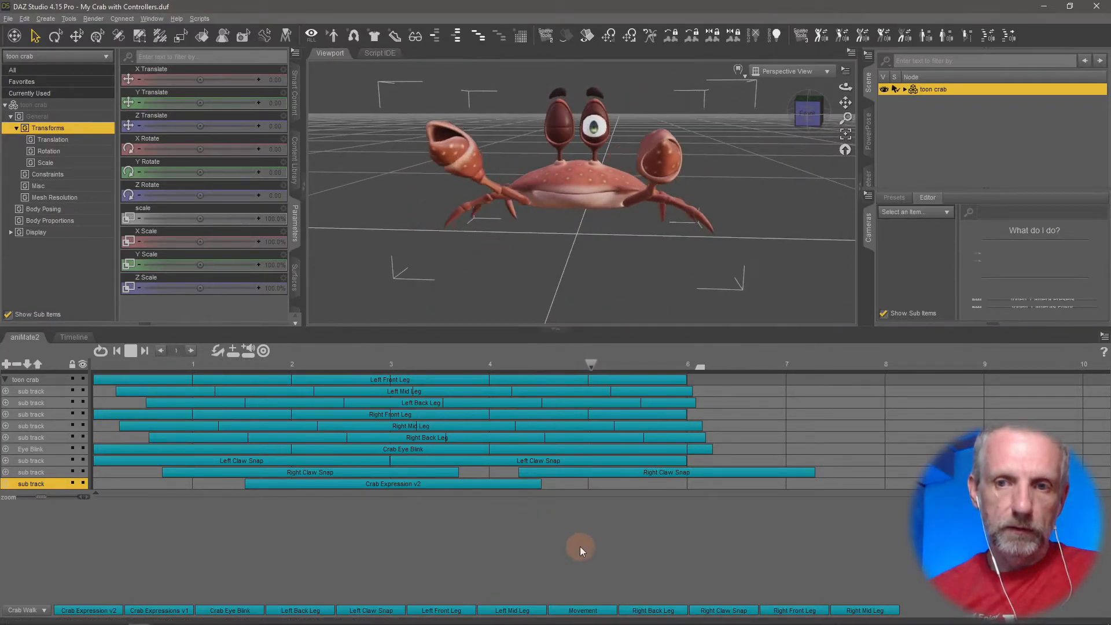
pyautogui.scroll(5, 626, 258)
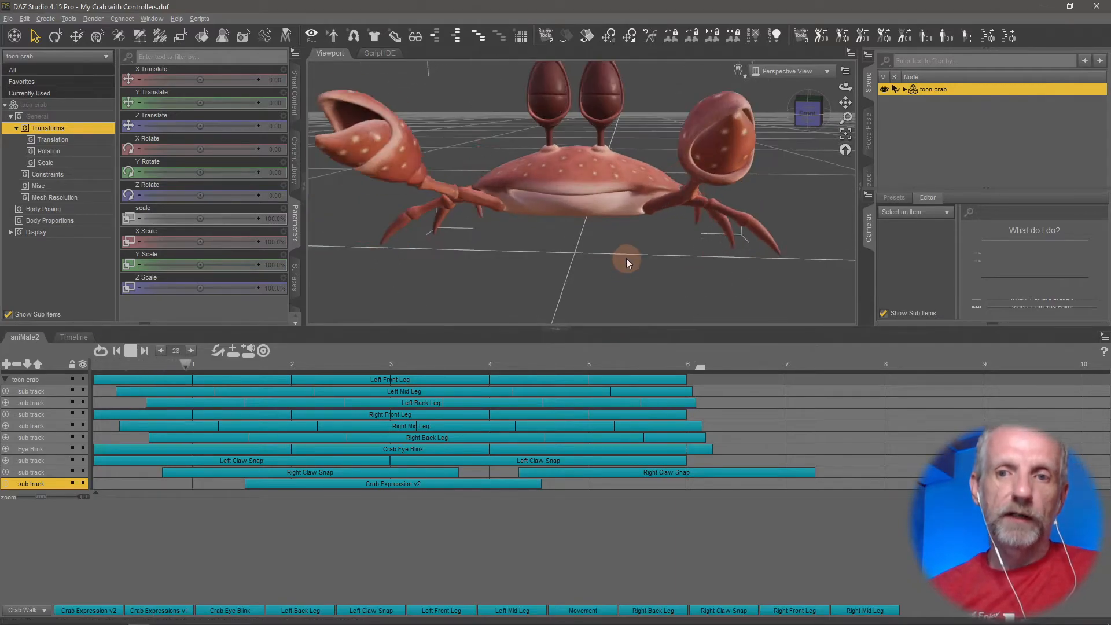
pyautogui.moveTo(596, 329); pyautogui.dragTo(609, 471)
pyautogui.moveTo(623, 369); pyautogui.dragTo(633, 369, button='middle')
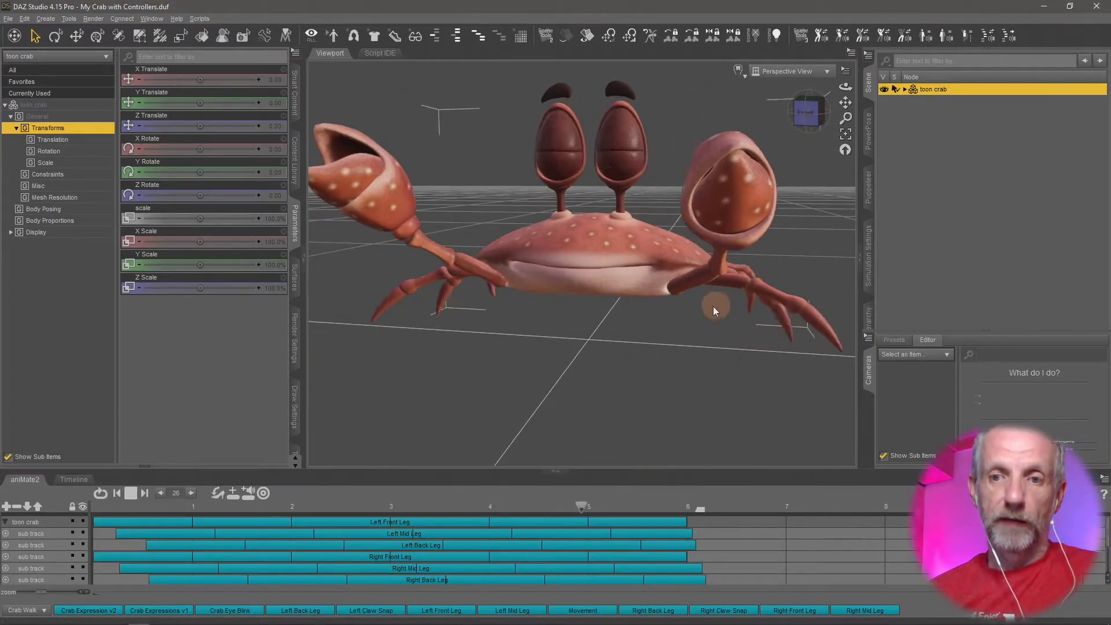
pyautogui.moveTo(714, 306); pyautogui.dragTo(712, 313, button='middle')
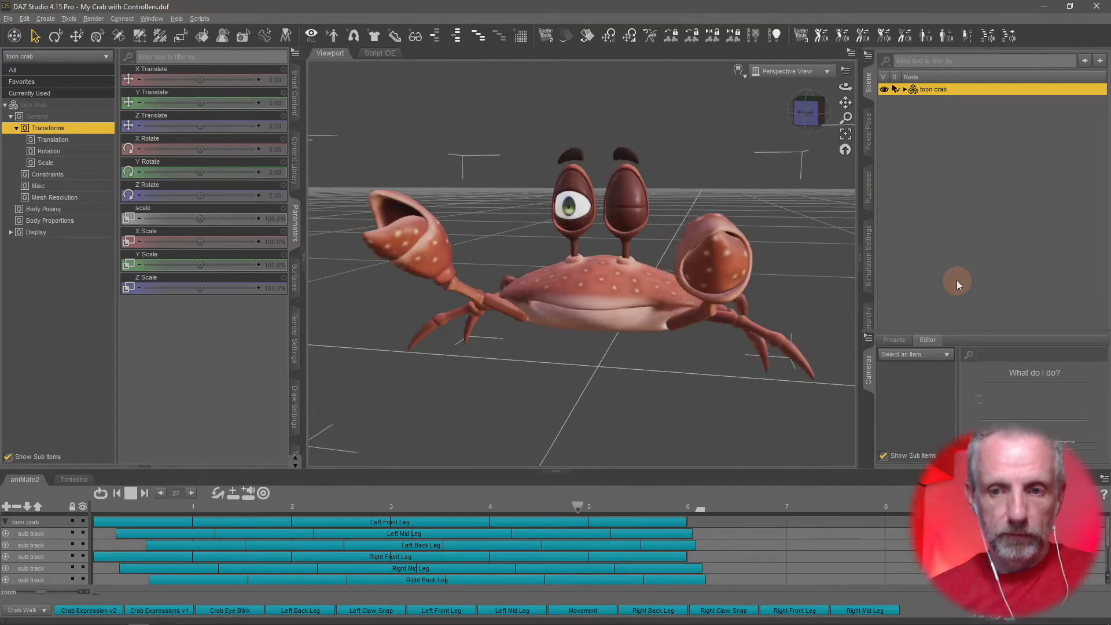
# Move the Crab Expression v2 block to the start of its sub-track and repeat it until about 7.2 seconds.
pyautogui.moveTo(719, 472); pyautogui.dragTo(714, 368)
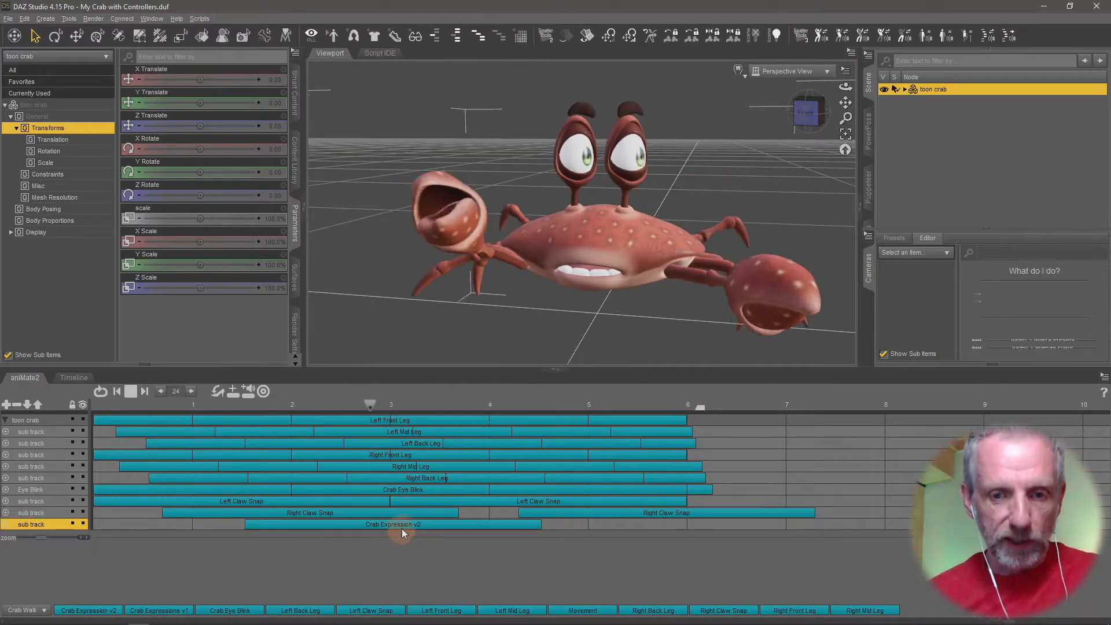
pyautogui.moveTo(403, 531); pyautogui.dragTo(251, 531)
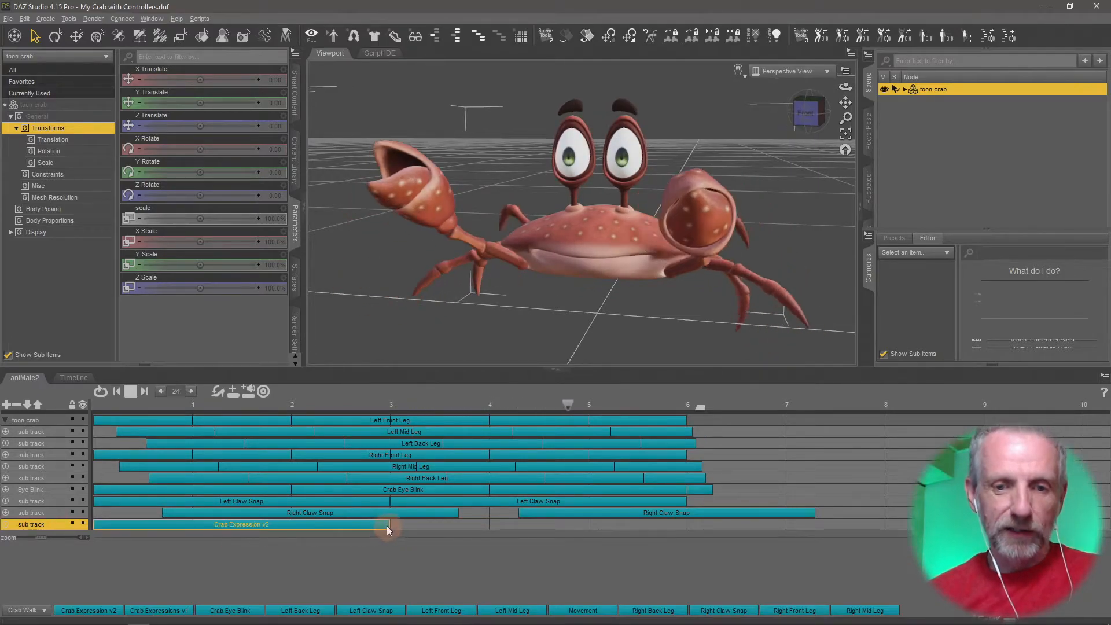
pyautogui.moveTo(384, 526); pyautogui.dragTo(766, 531)
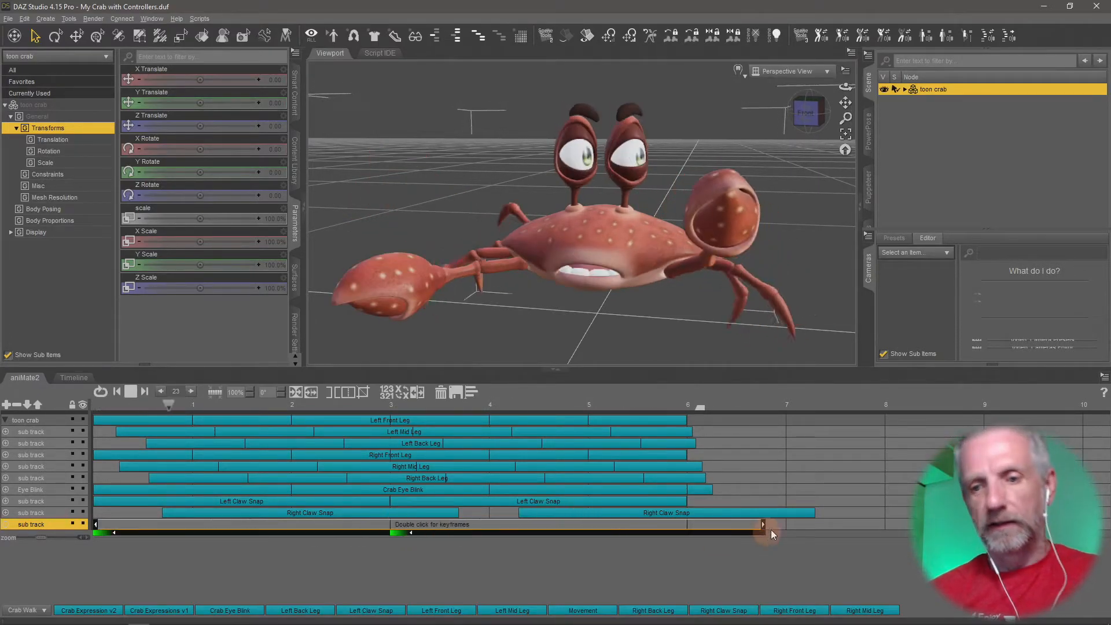
pyautogui.click(599, 567)
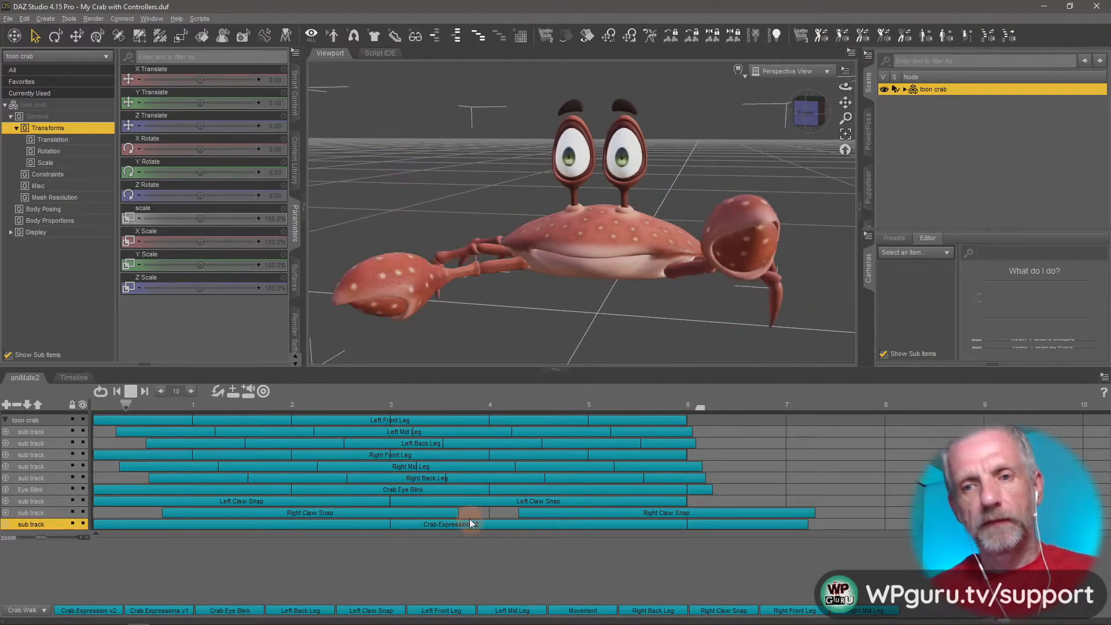
# Stop the playback and save the scene as Crab Walk v4.duf in the Crab Walk folder, replacing the existing file.
pyautogui.click(131, 392)
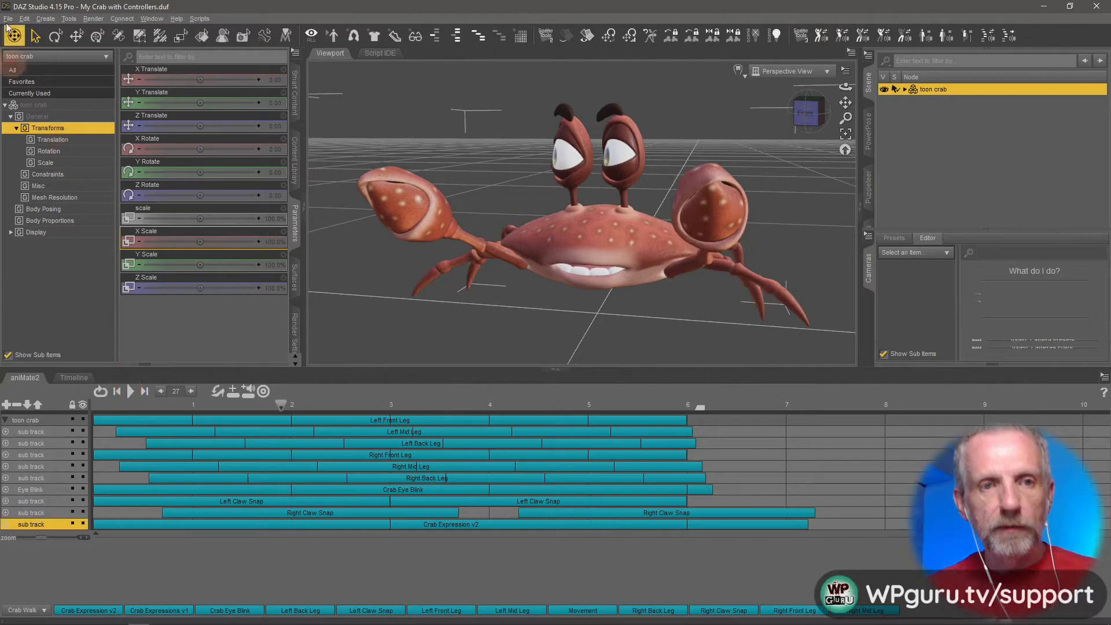
pyautogui.click(9, 19)
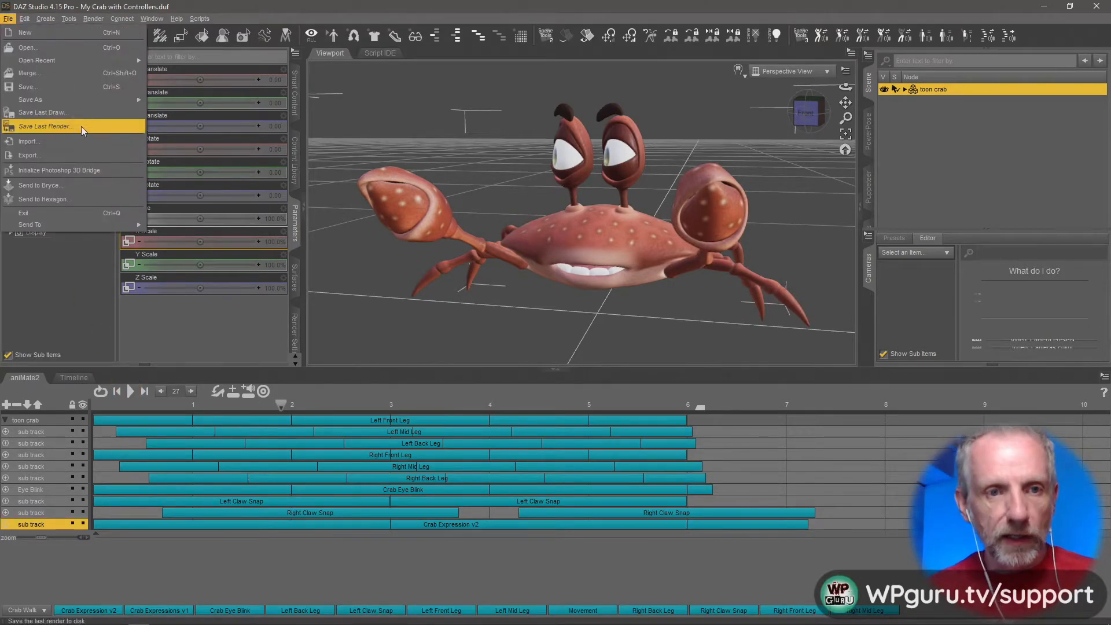
pyautogui.moveTo(96, 101)
pyautogui.click(192, 100)
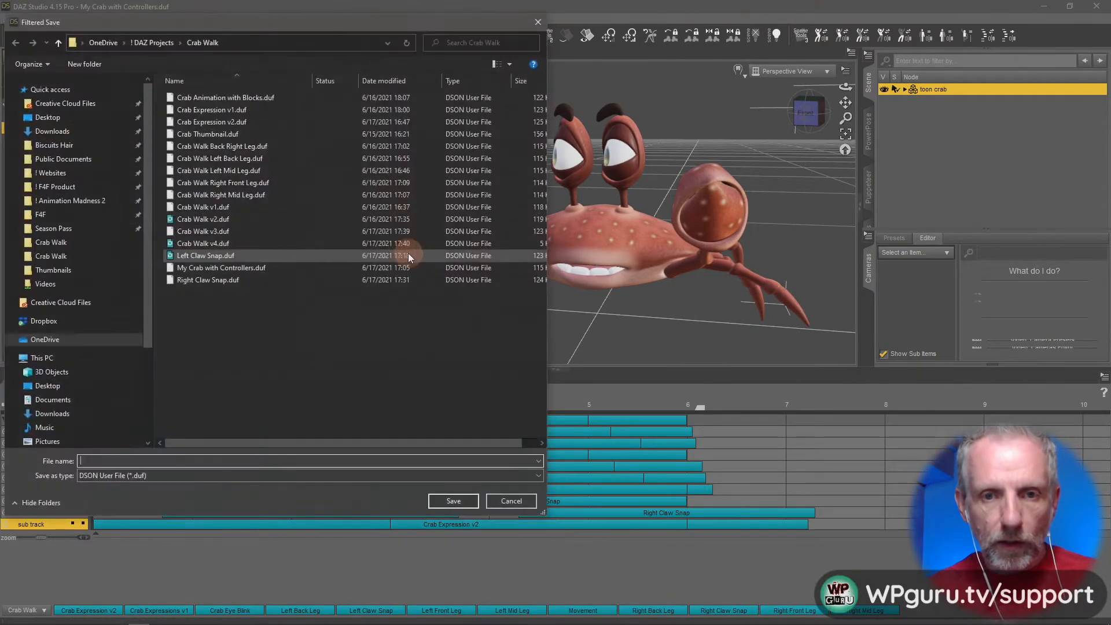
pyautogui.click(252, 244)
pyautogui.click(454, 500)
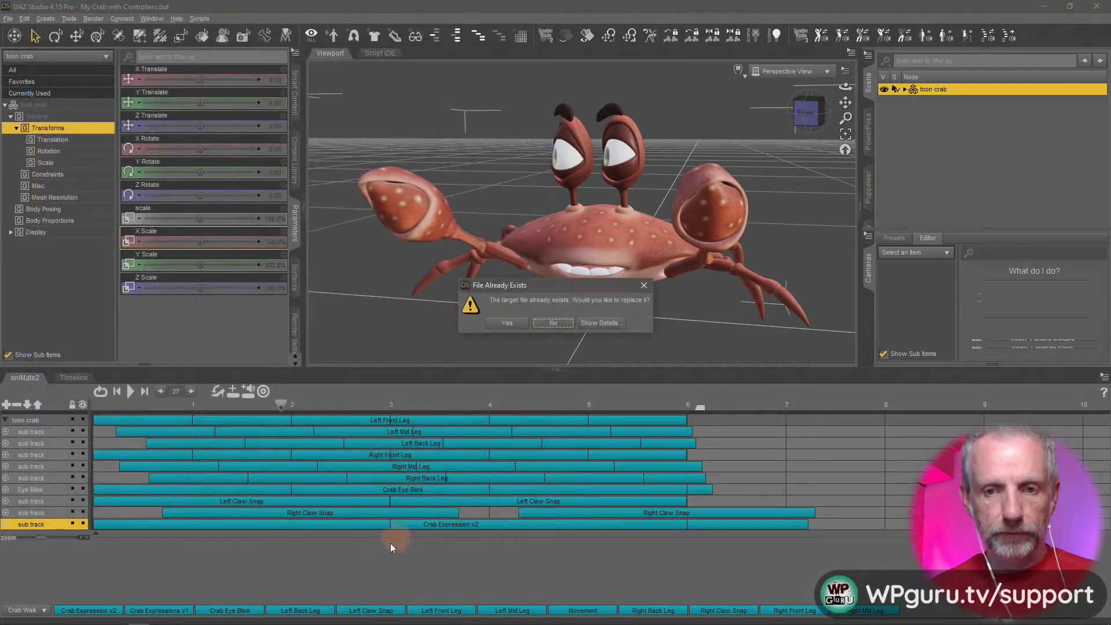
pyautogui.click(505, 326)
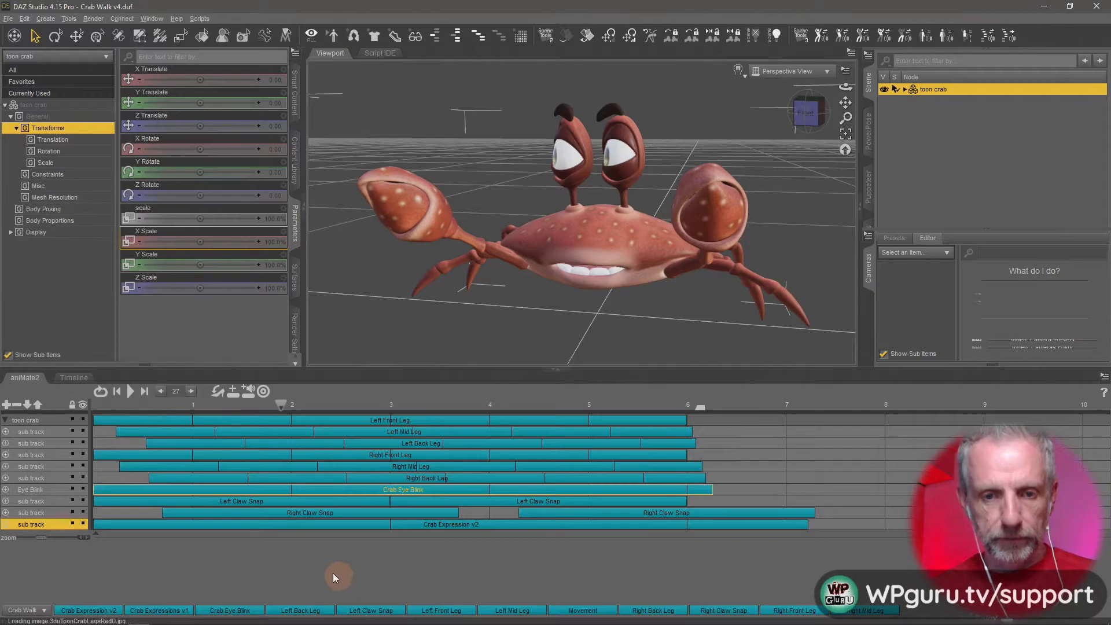
# Open the recent scene My Crab with Controllers.duf, accept the duplicate formulas warning and preview the Left Claw Snap block.
pyautogui.click(8, 19)
pyautogui.moveTo(68, 60)
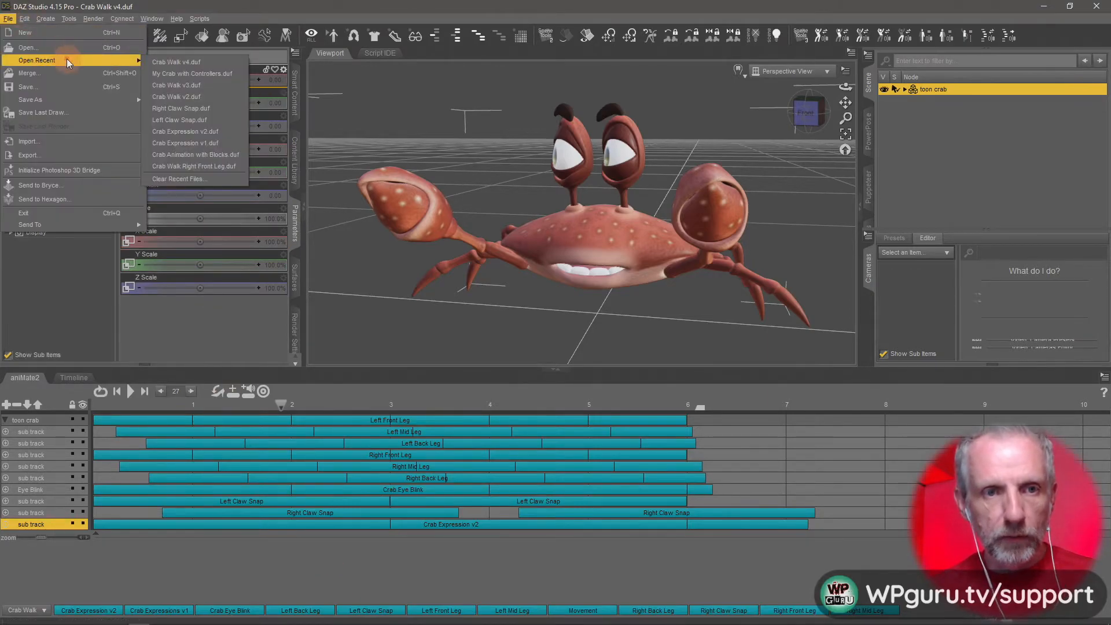
pyautogui.click(238, 73)
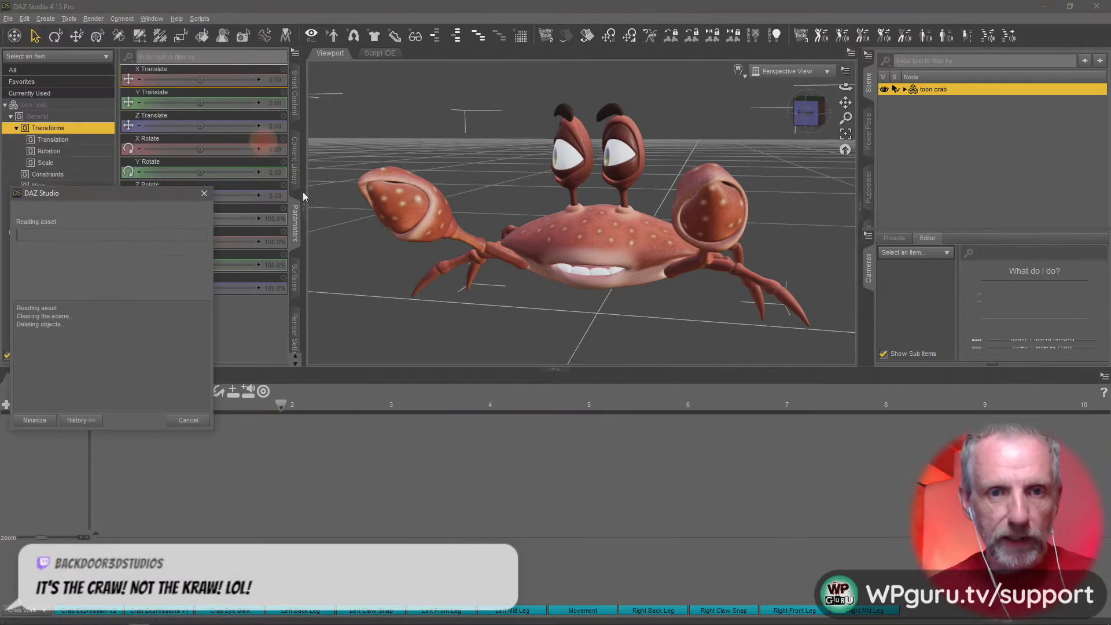
pyautogui.click(162, 329)
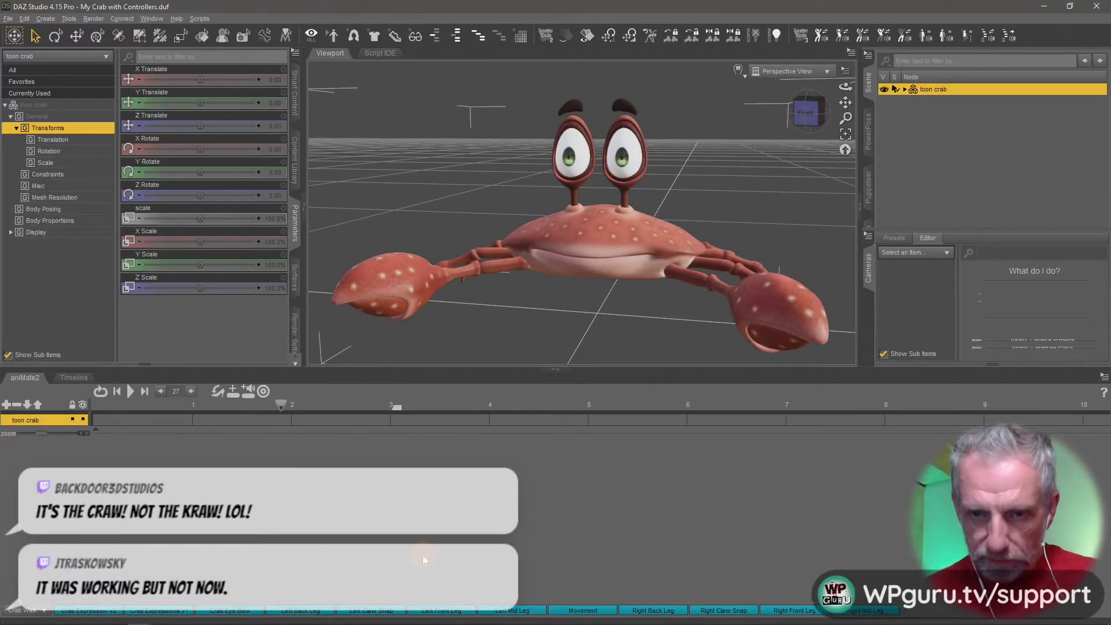
pyautogui.click(376, 611)
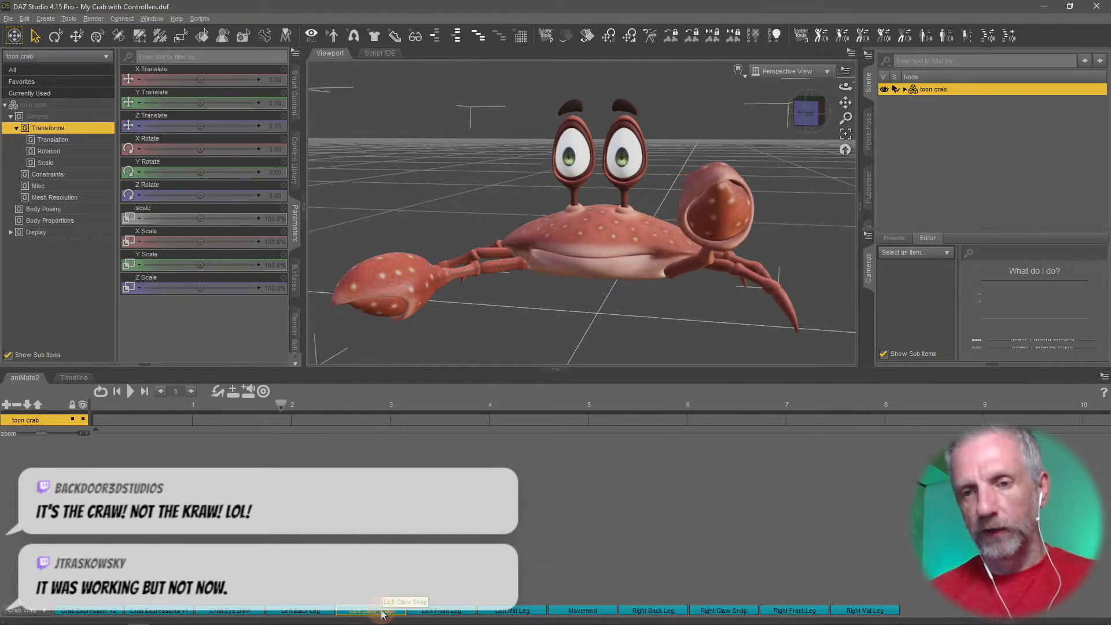
# Open the recent scene Left Claw Snap.duf without saving the current changes and accept the duplicate formulas warning.
pyautogui.click(8, 19)
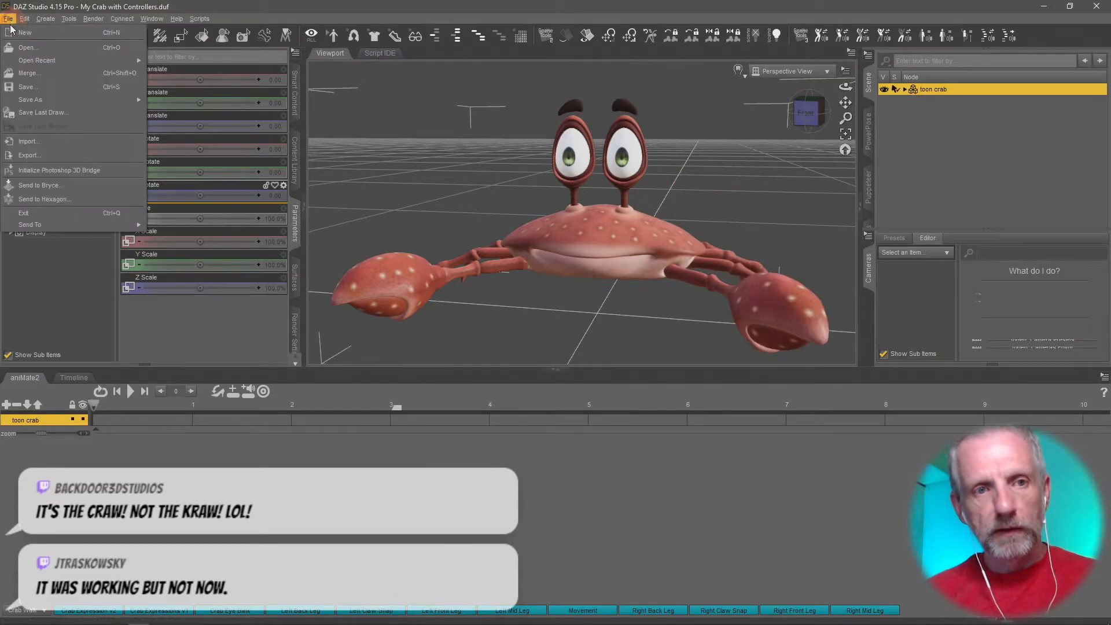
pyautogui.moveTo(85, 61)
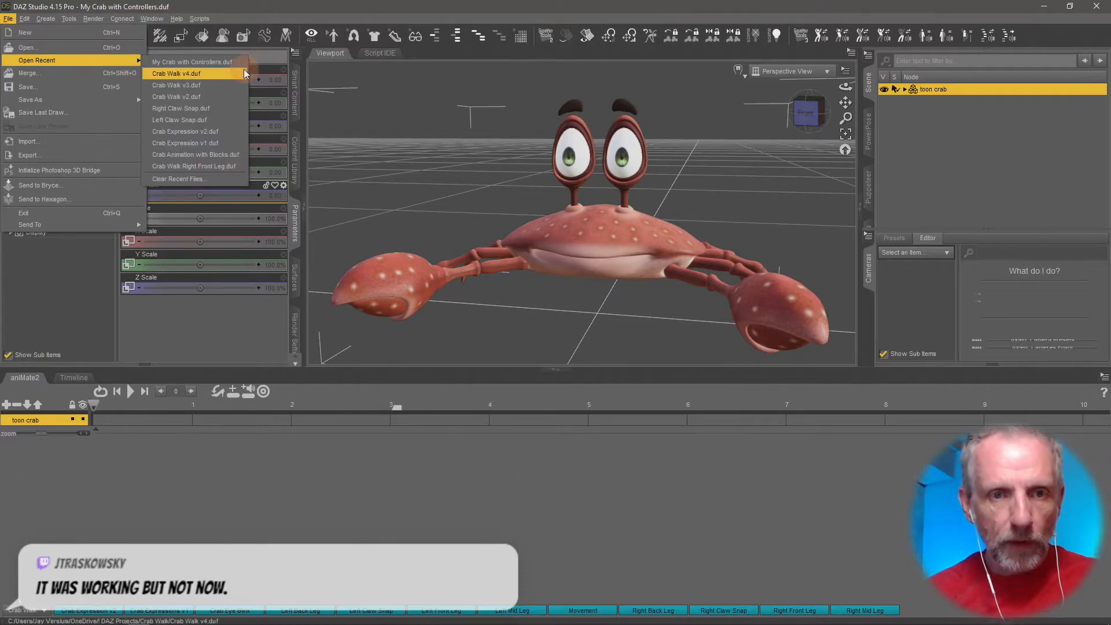
pyautogui.click(234, 120)
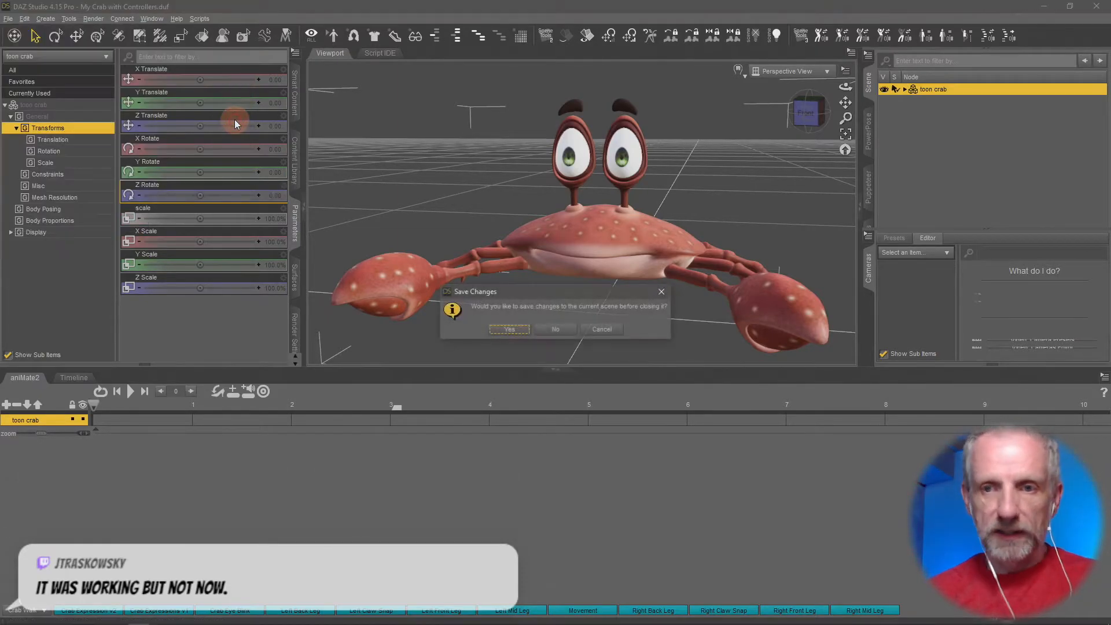
pyautogui.click(555, 329)
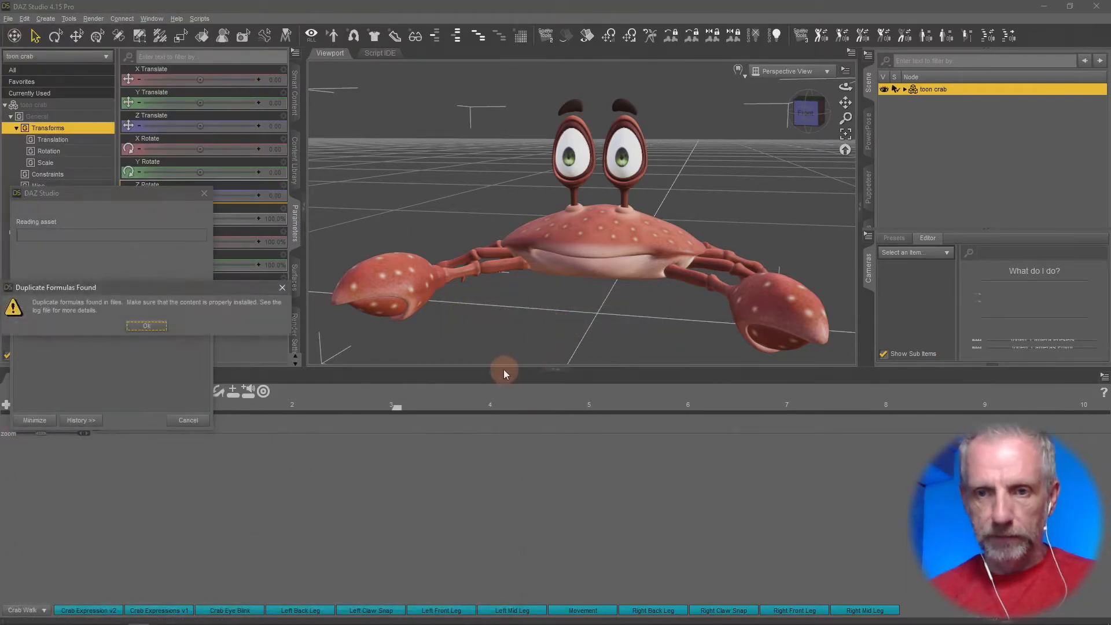
pyautogui.click(155, 327)
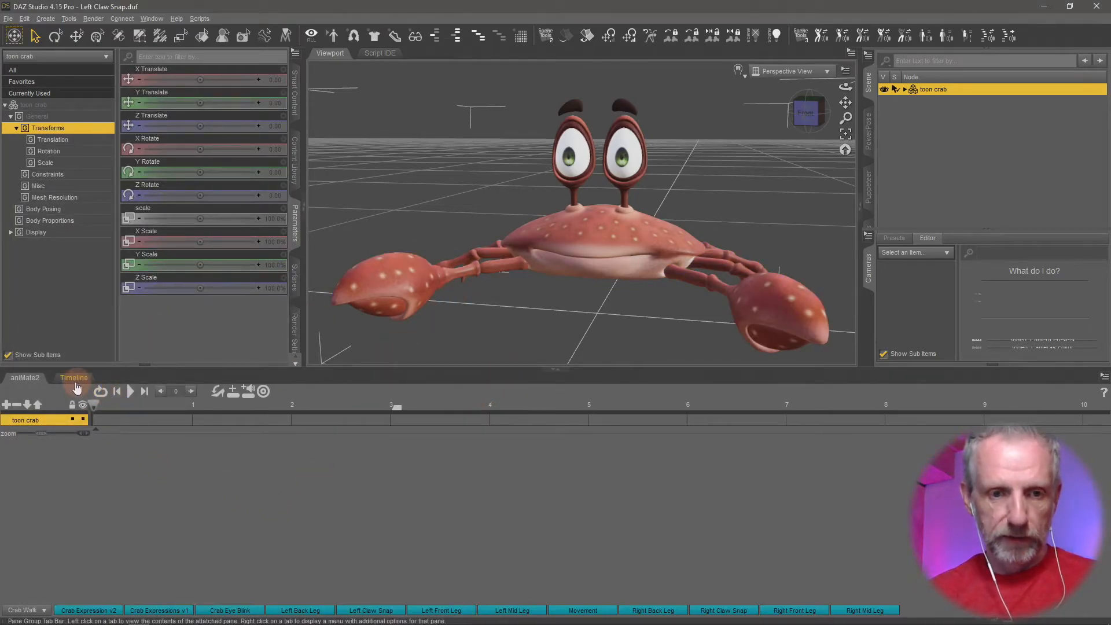
# Play the claw snap briefly, check its keyframes in the Timeline and return the playhead to frame 0.
pyautogui.click(129, 391)
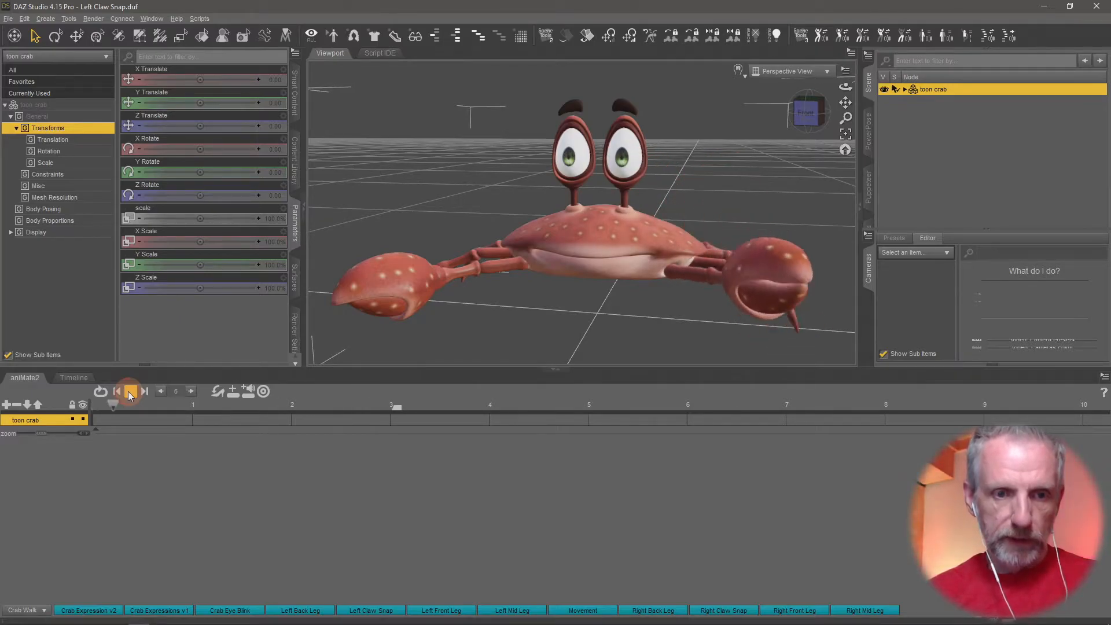
pyautogui.click(128, 392)
pyautogui.click(75, 379)
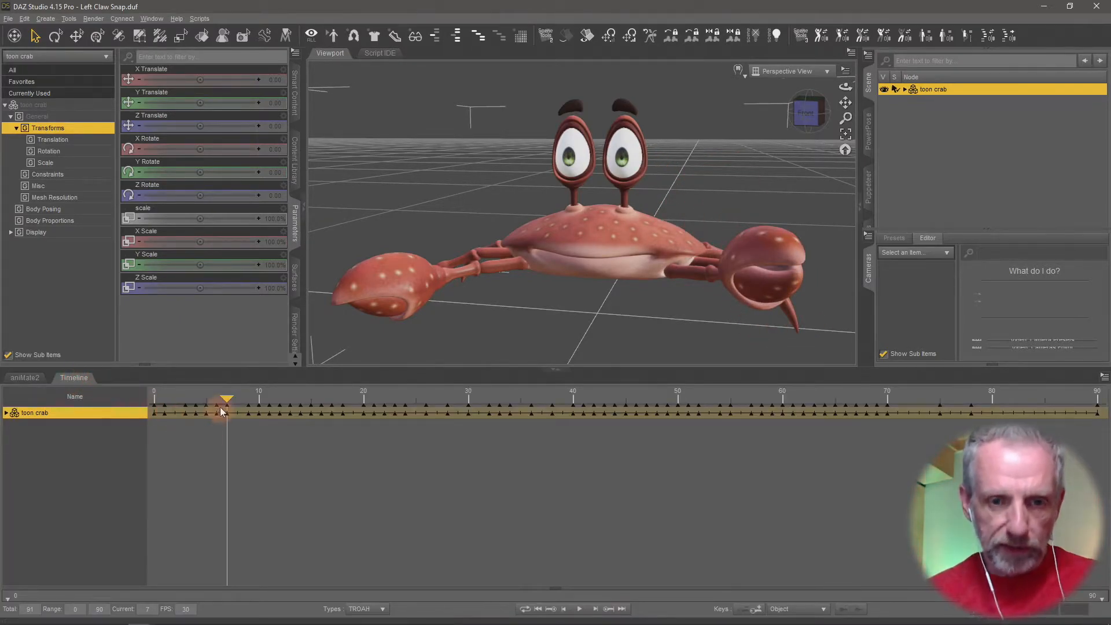
pyautogui.moveTo(229, 400); pyautogui.dragTo(35, 482)
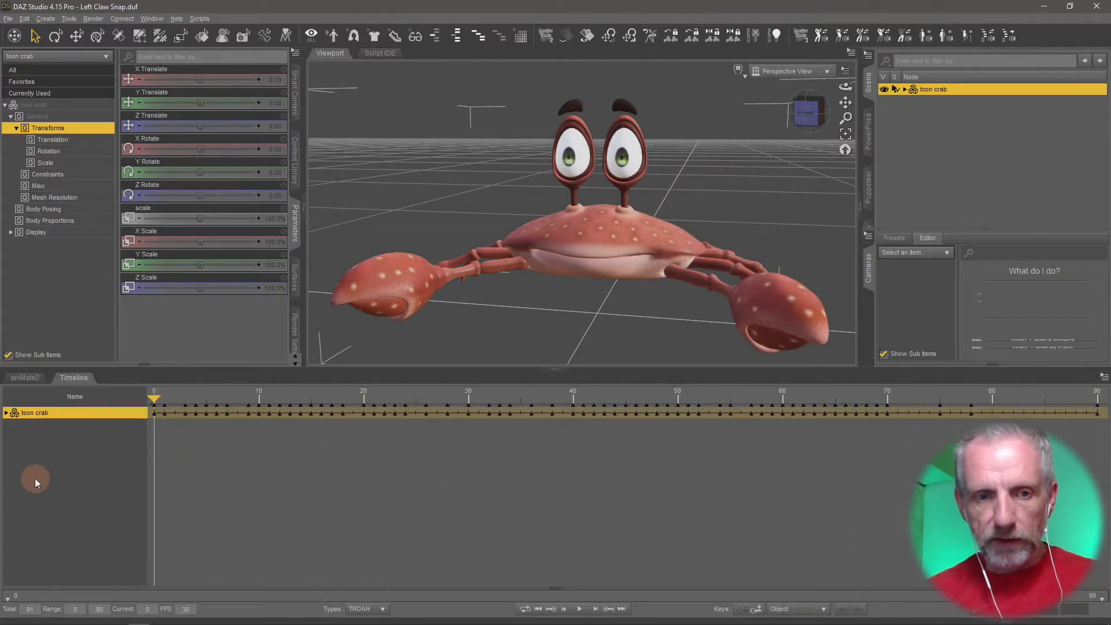
# Add a sub-track in aniMate2 and create an aniBlock from the studio keyframes by direct copy with Translation and Rotation included.
pyautogui.click(17, 380)
pyautogui.click(6, 405)
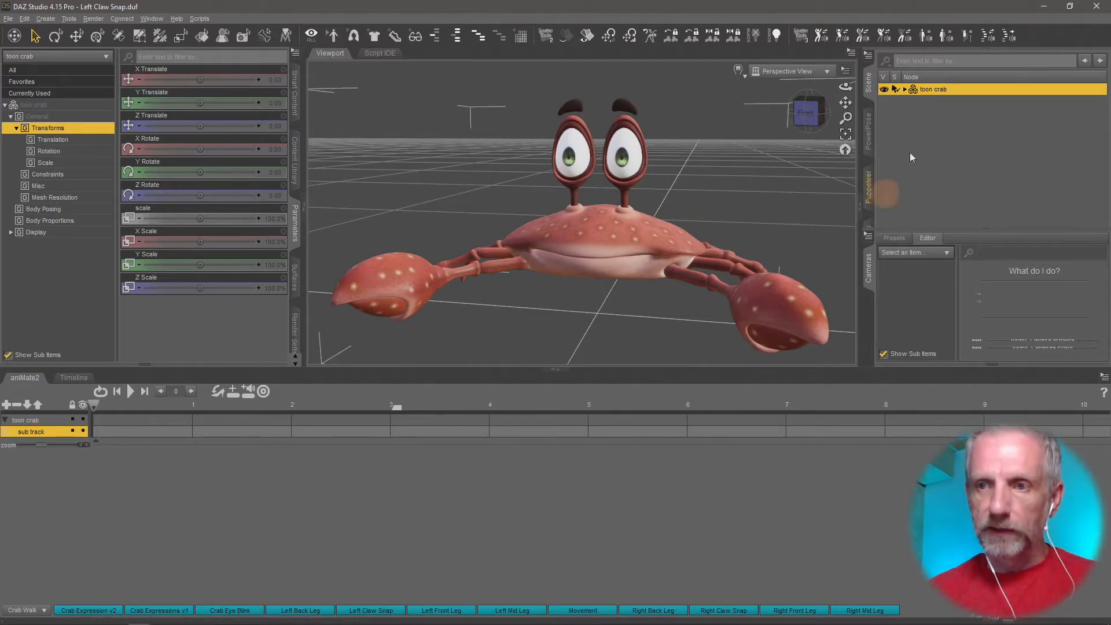
pyautogui.rightClick(130, 468)
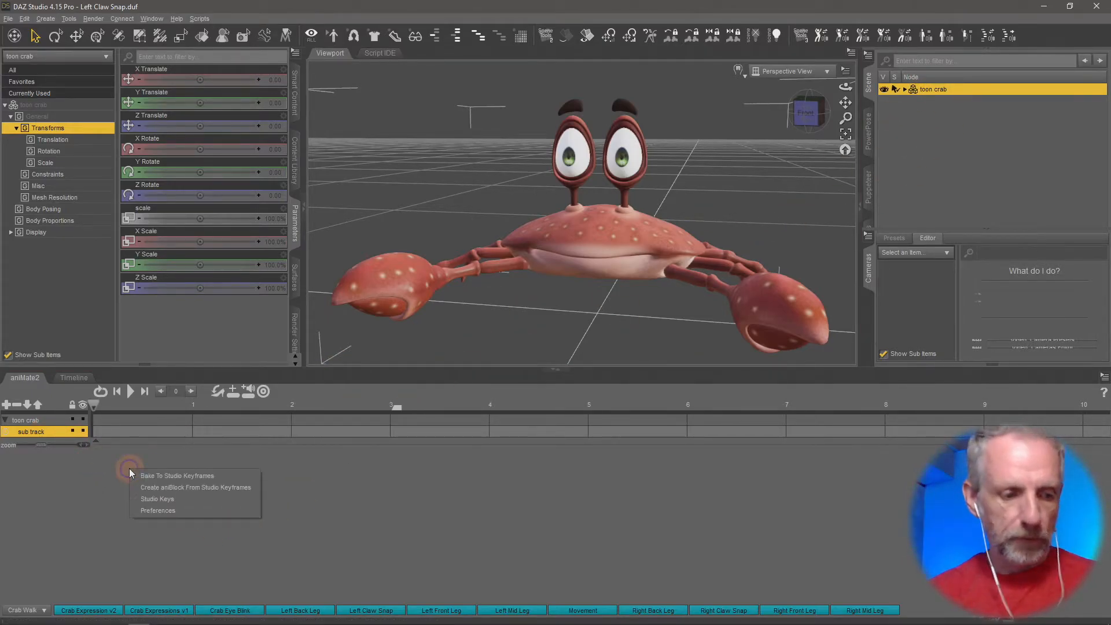
pyautogui.click(203, 487)
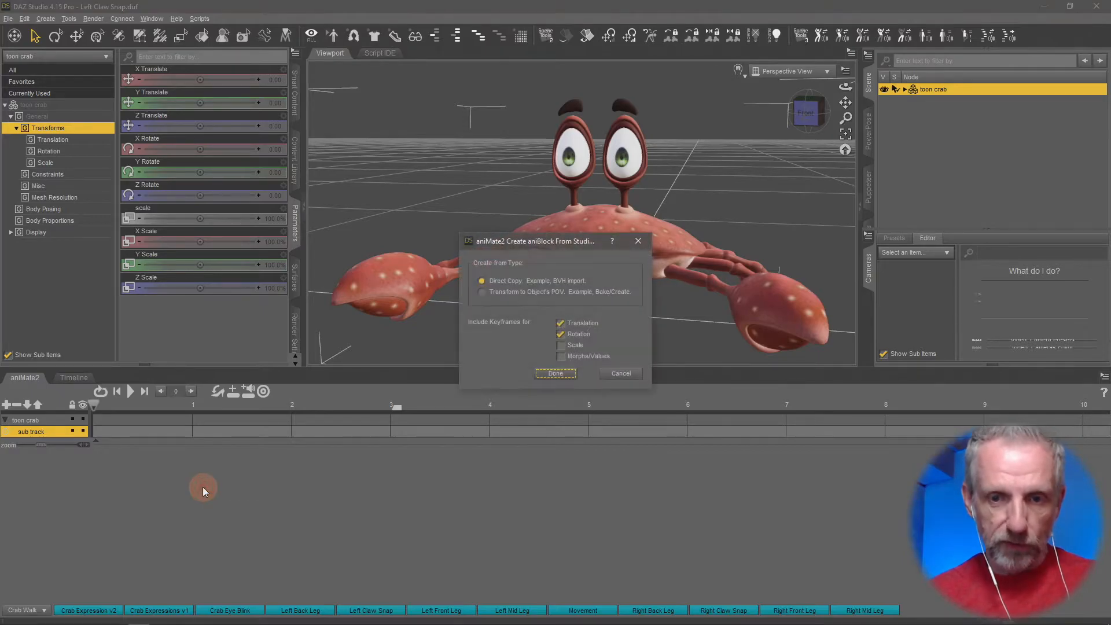
pyautogui.click(555, 373)
# Play the new claw snap block in aniMate2 and check its motion again in the Timeline.
pyautogui.click(131, 392)
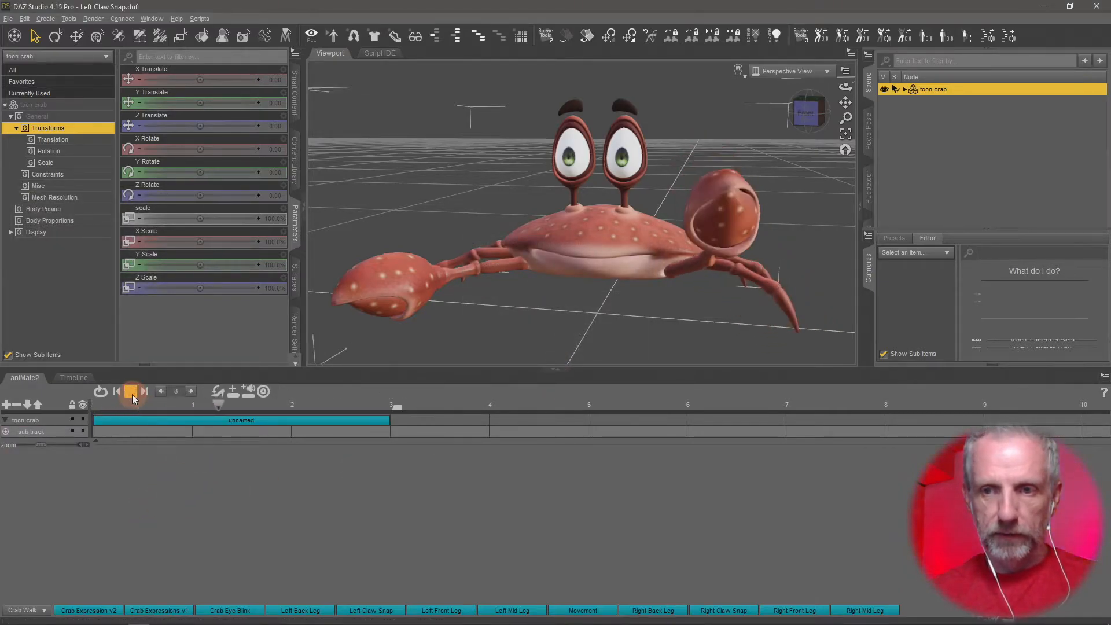
pyautogui.click(75, 378)
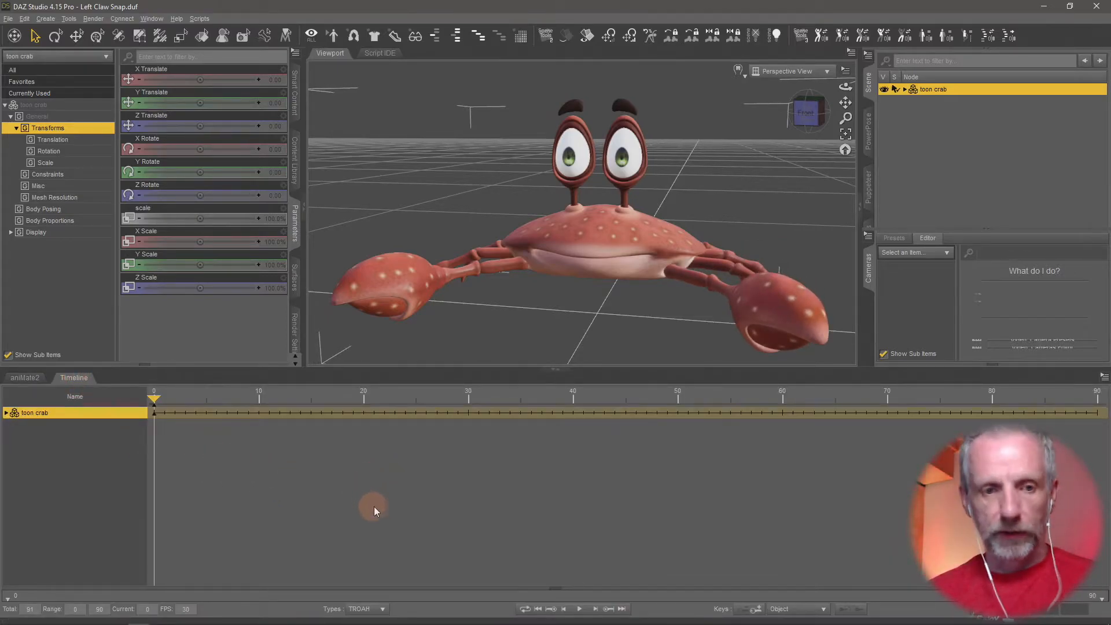
pyautogui.click(581, 609)
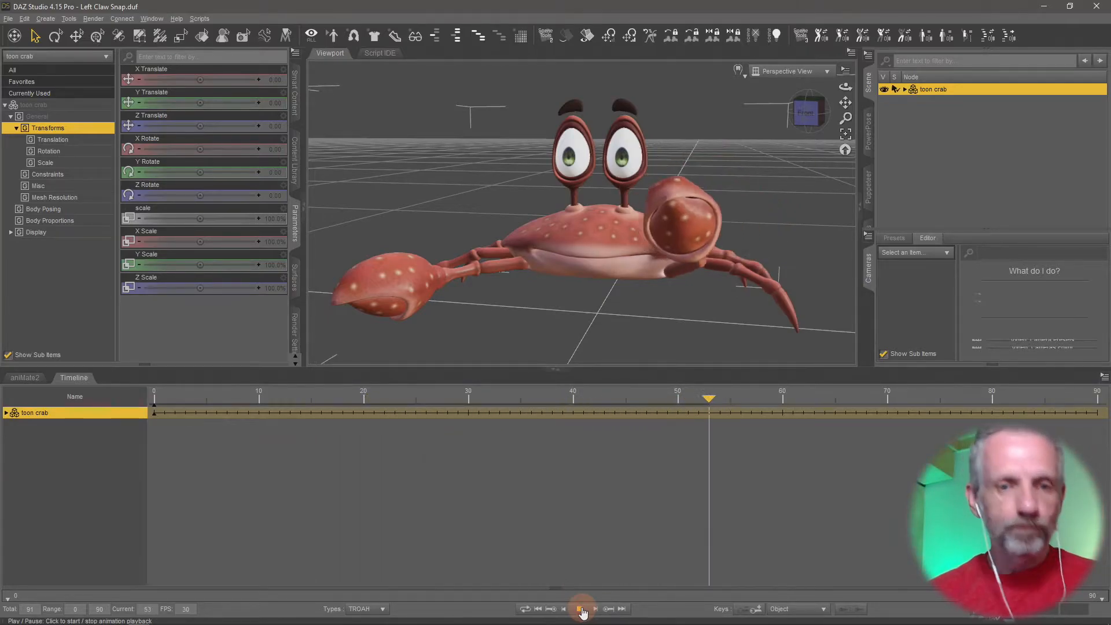
# Rename the unnamed block on the toon crab track as Left Claw Snap v2.
pyautogui.click(26, 378)
pyautogui.rightClick(220, 419)
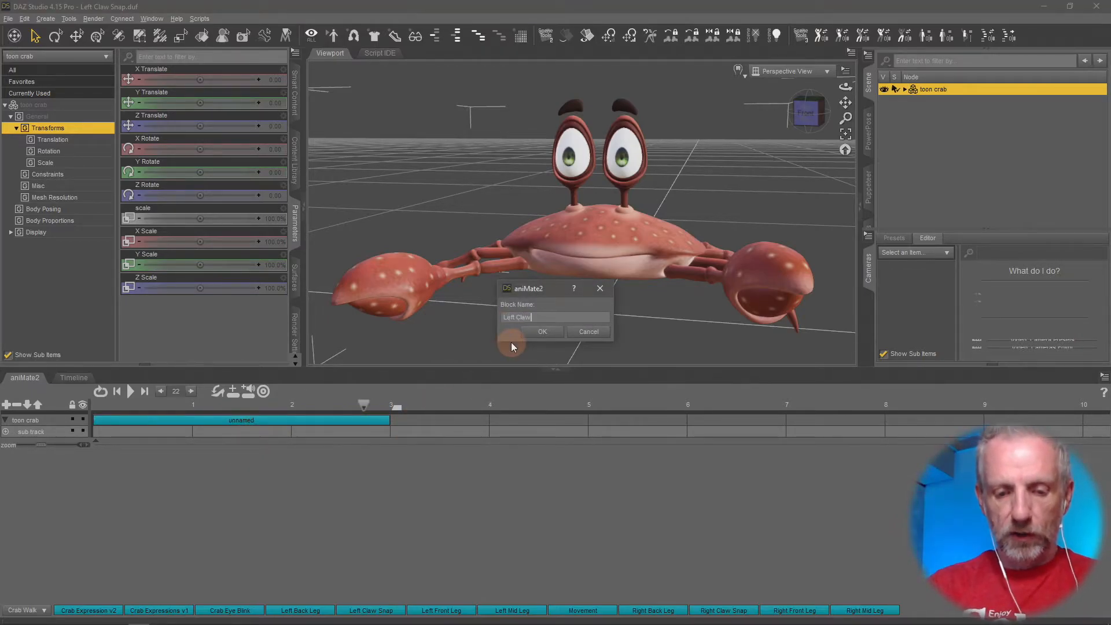
pyautogui.write('v2')
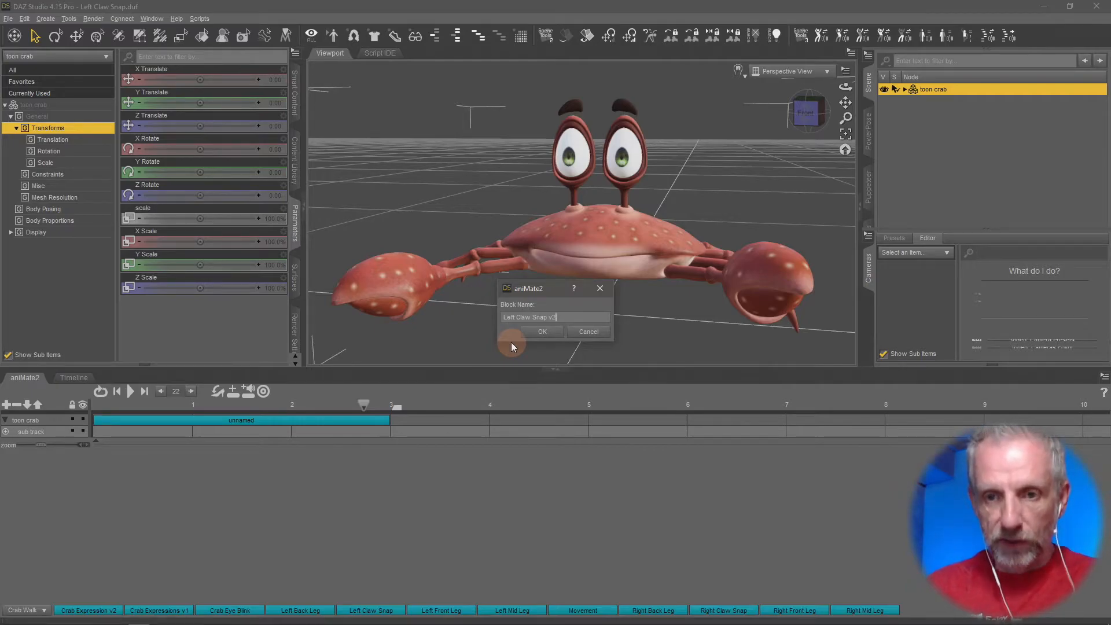
pyautogui.press('Return')
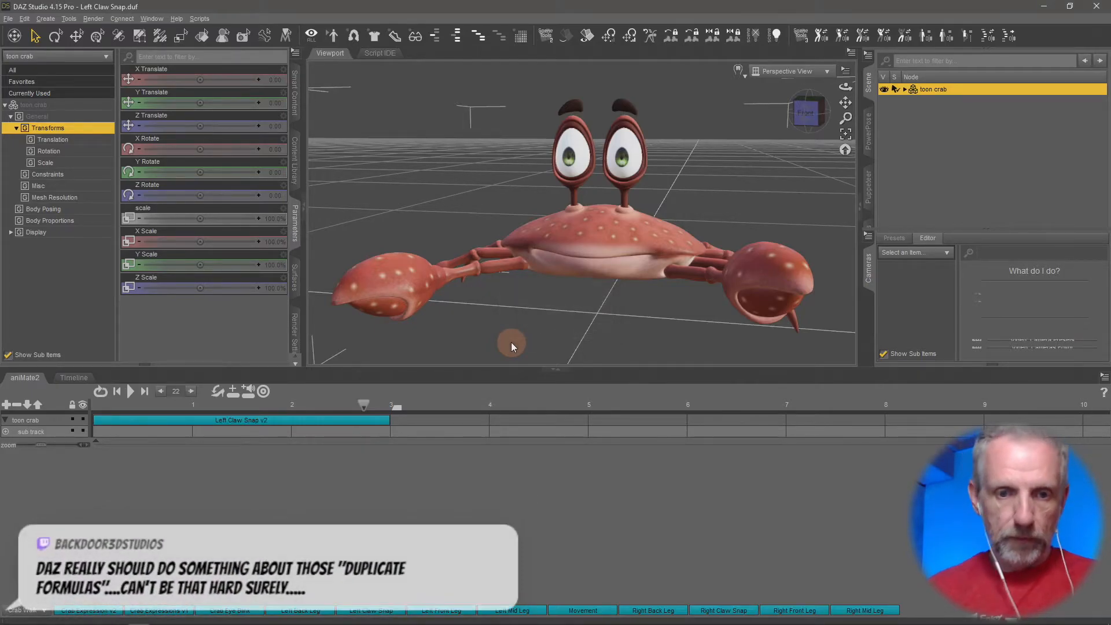
# Save the renamed block as a new aniBlock file, Left Claw Snap v2.gfa, in the Crab Walk folder.
pyautogui.rightClick(319, 418)
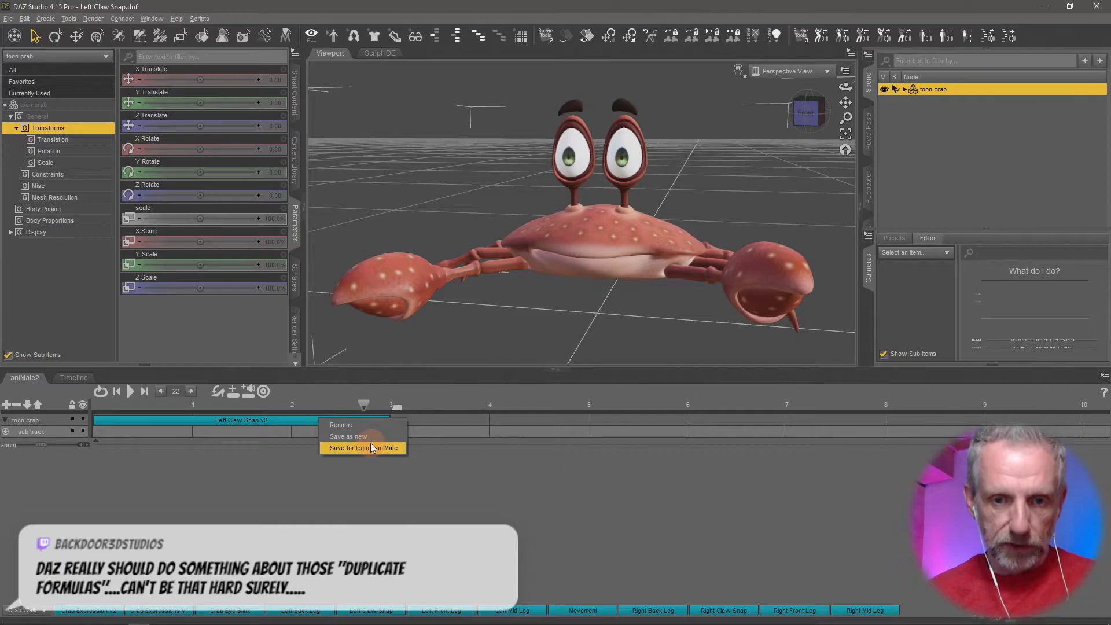
pyautogui.click(385, 437)
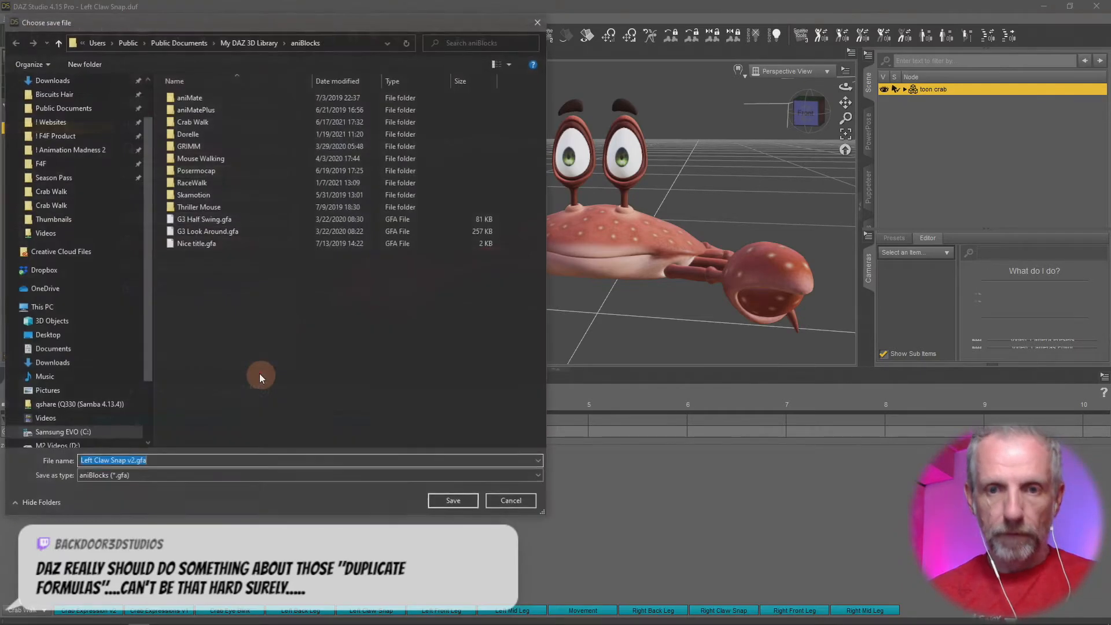
pyautogui.doubleClick(197, 122)
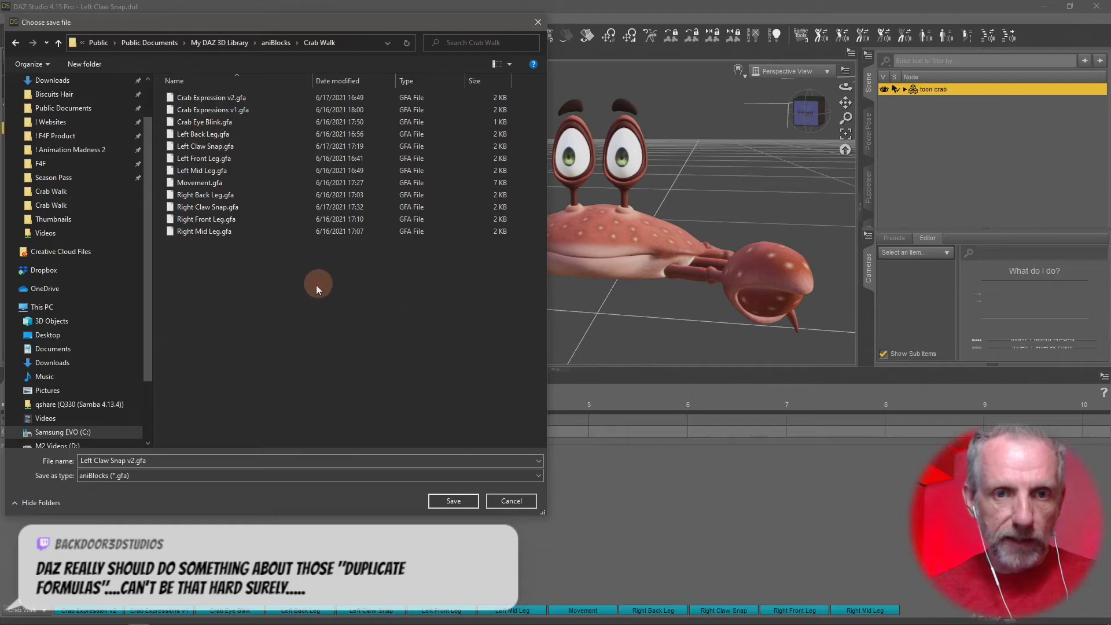
pyautogui.click(454, 501)
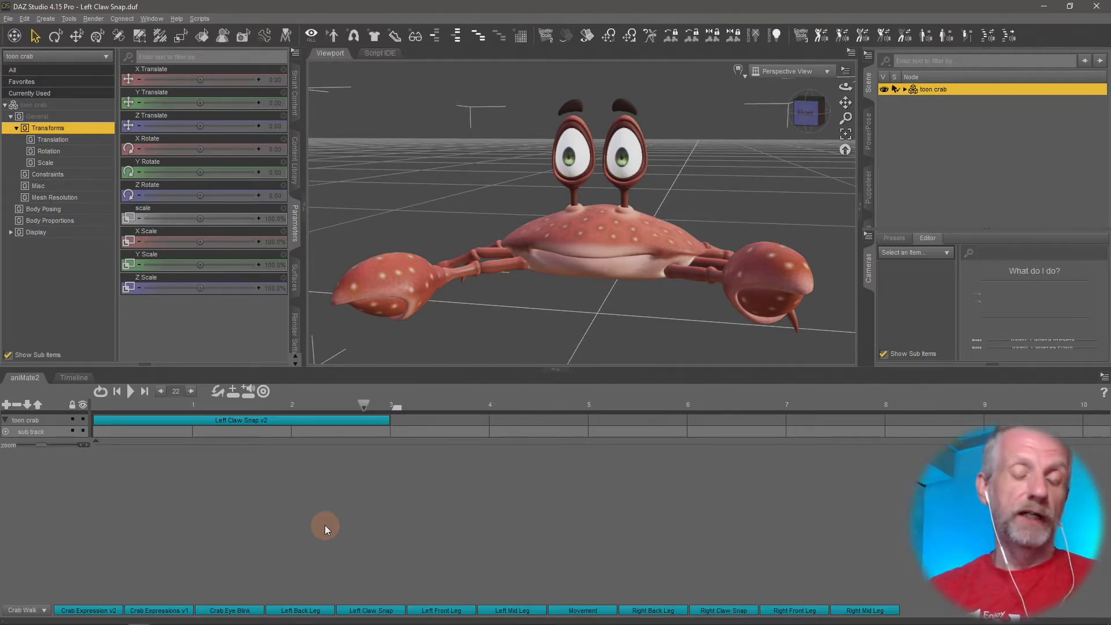
# Delete the Left Claw Snap v2 block from the toon crab track.
pyautogui.moveTo(543, 263)
pyautogui.mouseDown(button='middle')
pyautogui.moveTo(539, 278)
pyautogui.moveTo(537, 260)
pyautogui.mouseUp(button='middle')
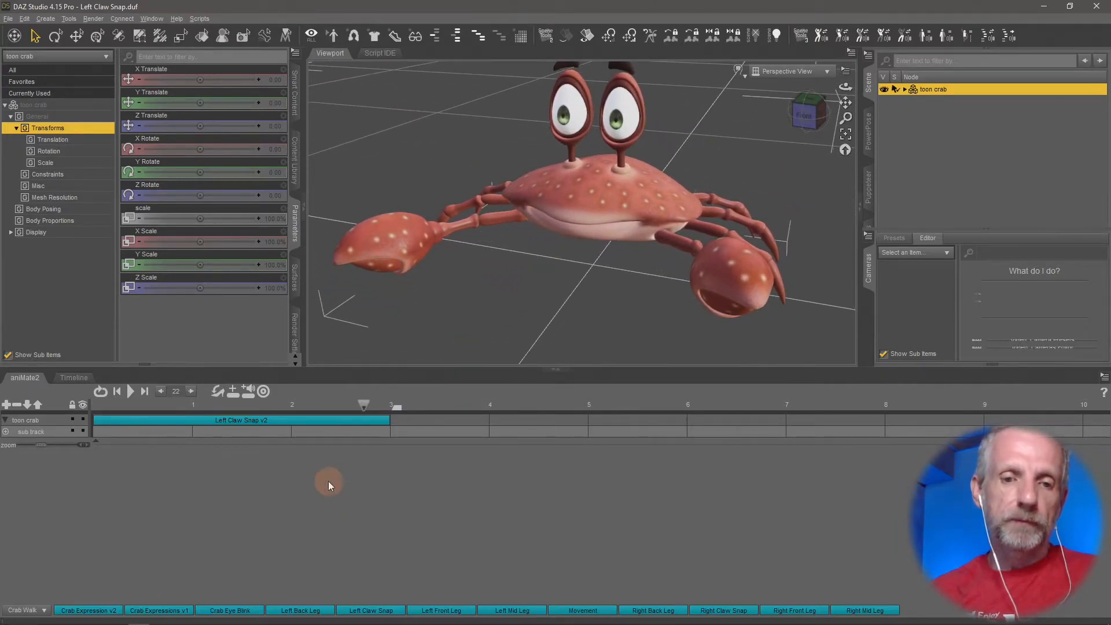
pyautogui.click(295, 422)
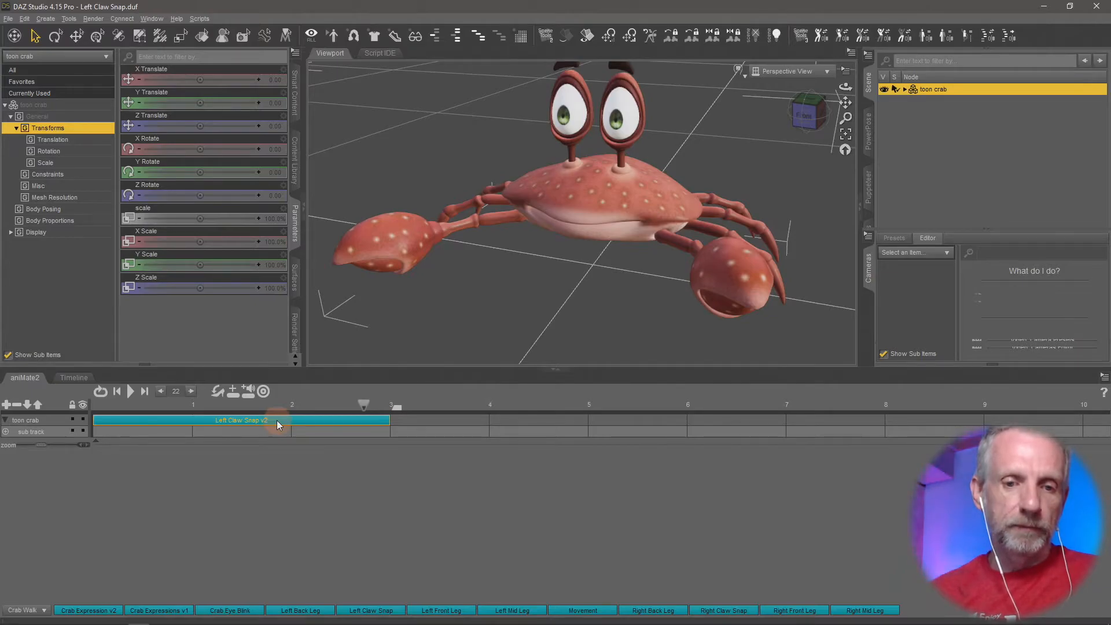
pyautogui.click(362, 432)
pyautogui.click(440, 394)
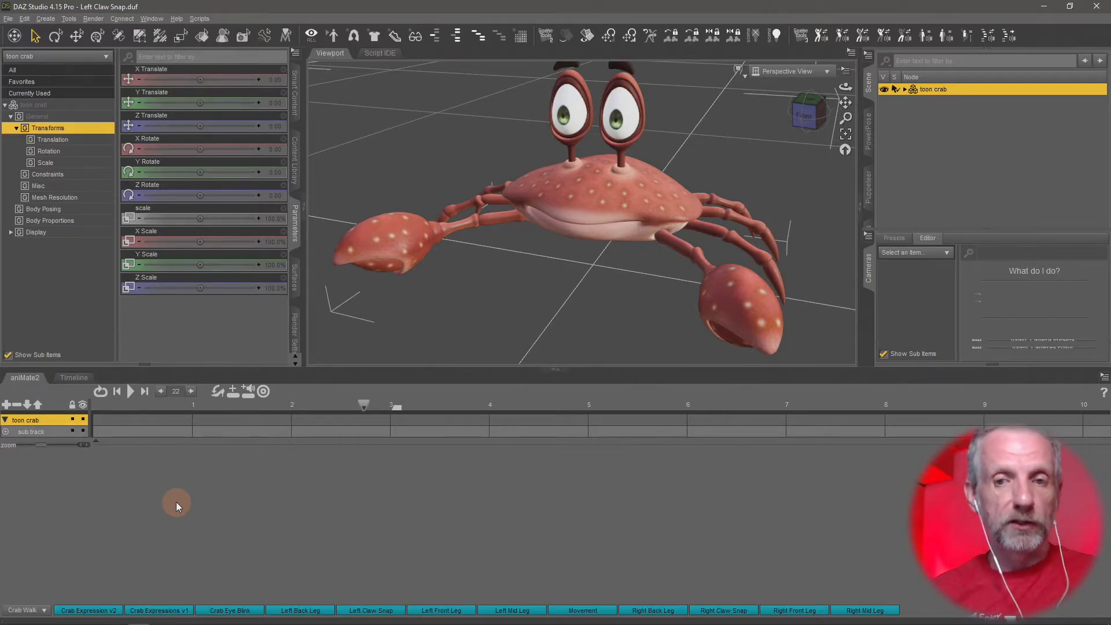
# Switch the aniBlock library to the Dorelle collection.
pyautogui.moveTo(514, 275); pyautogui.dragTo(515, 276, button='middle')
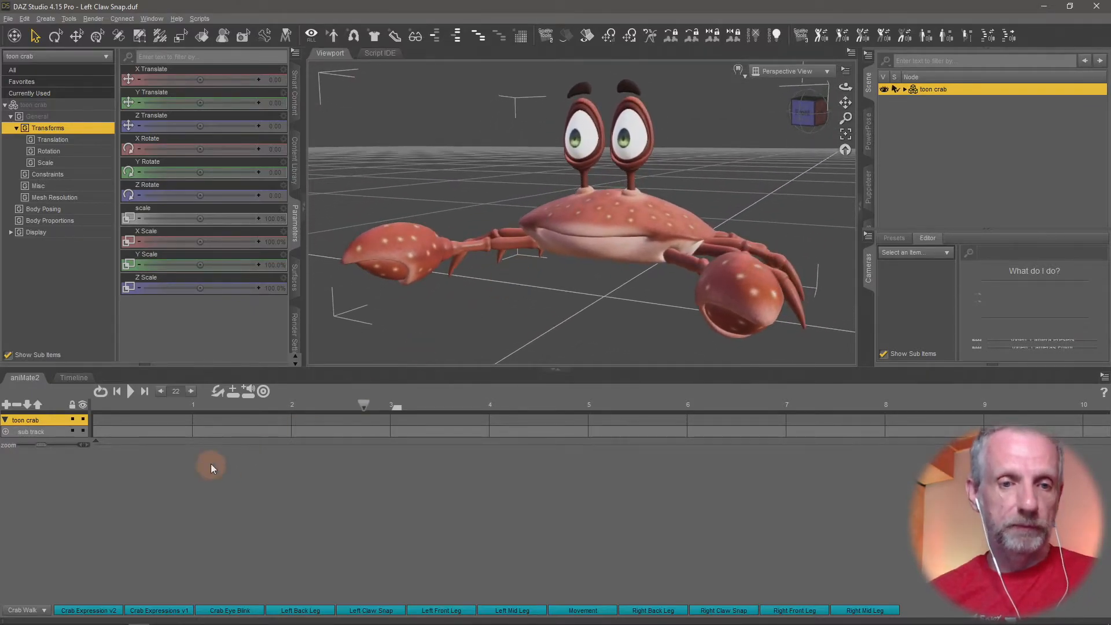
pyautogui.click(43, 615)
pyautogui.click(67, 436)
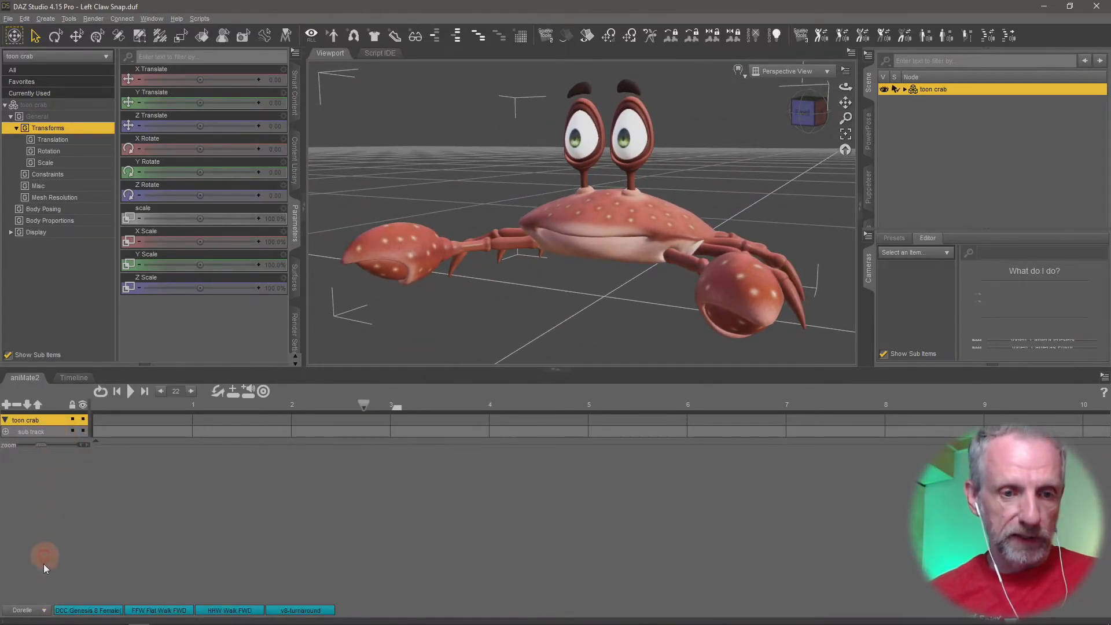
# Switch the aniBlock library to the Crab Walk collection and preview its Left Claw Snap v2 block on the crab.
pyautogui.click(40, 611)
pyautogui.click(78, 418)
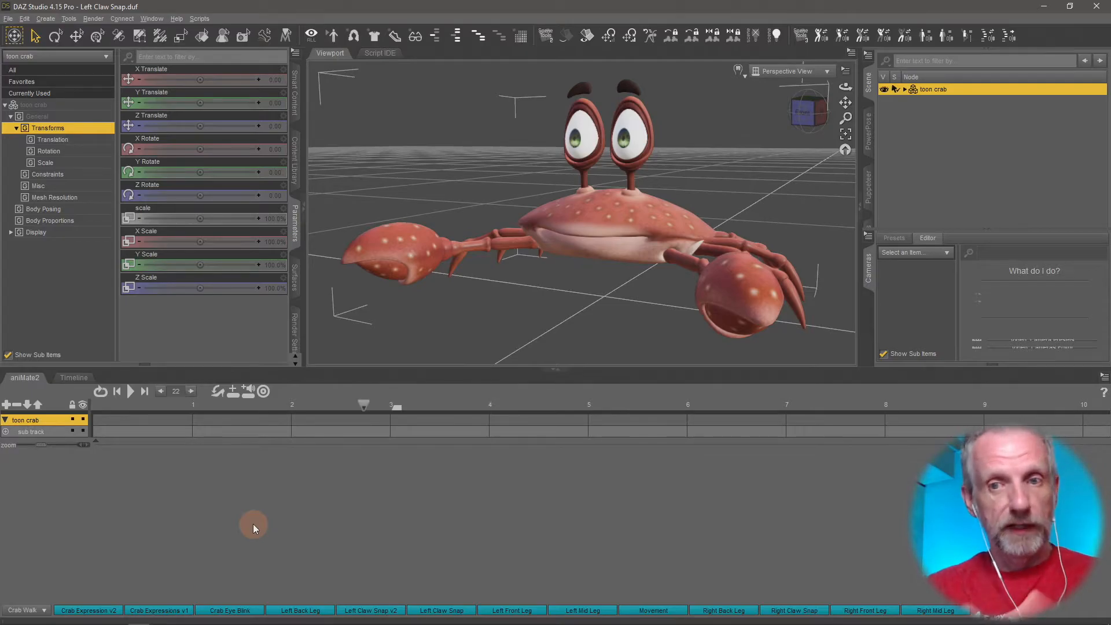
pyautogui.click(102, 612)
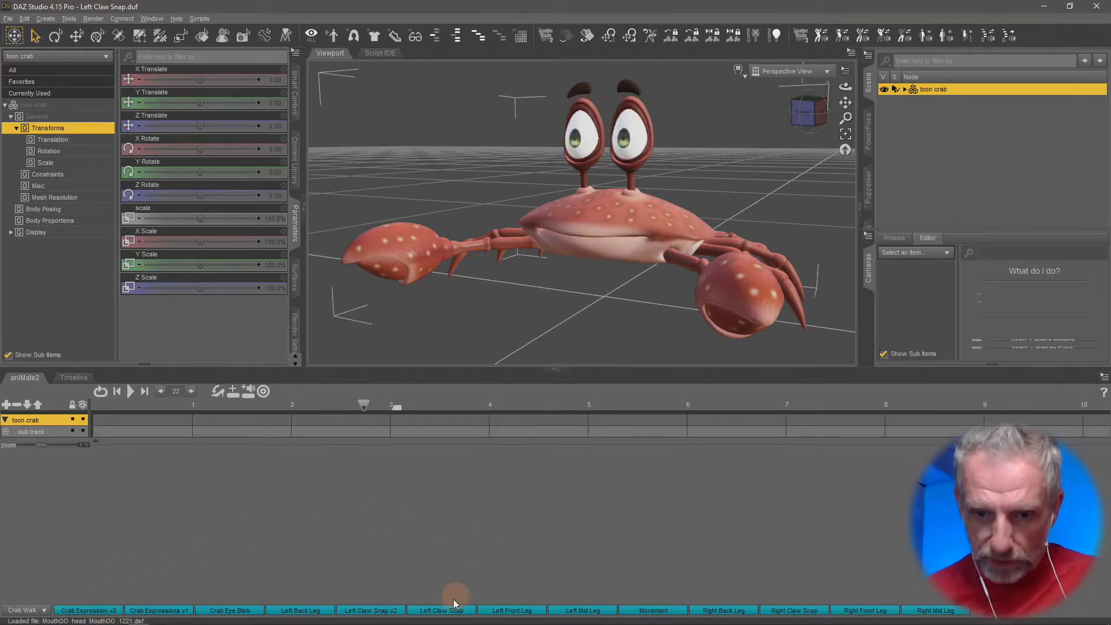
pyautogui.click(450, 612)
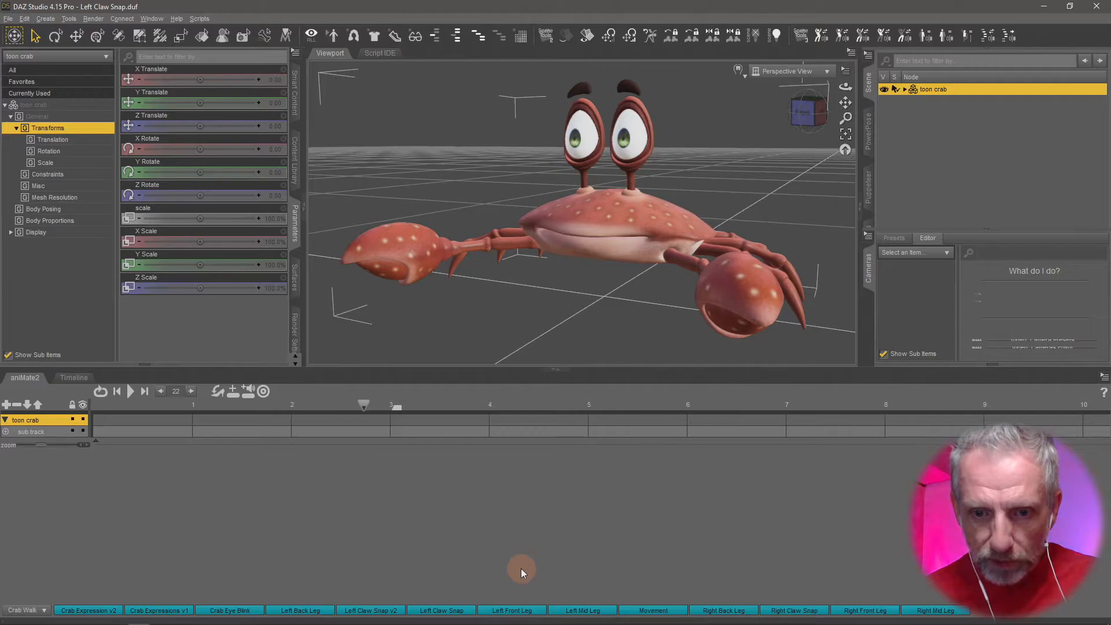
pyautogui.click(383, 612)
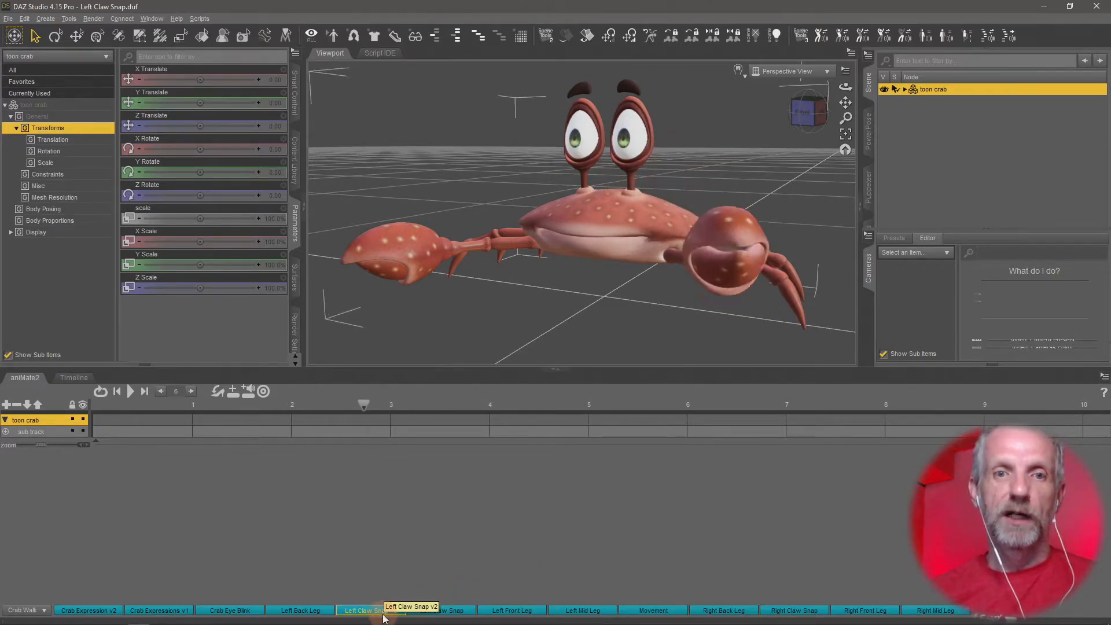
# Open the recent scene Crab Walk v4.duf.
pyautogui.click(9, 19)
pyautogui.moveTo(72, 58)
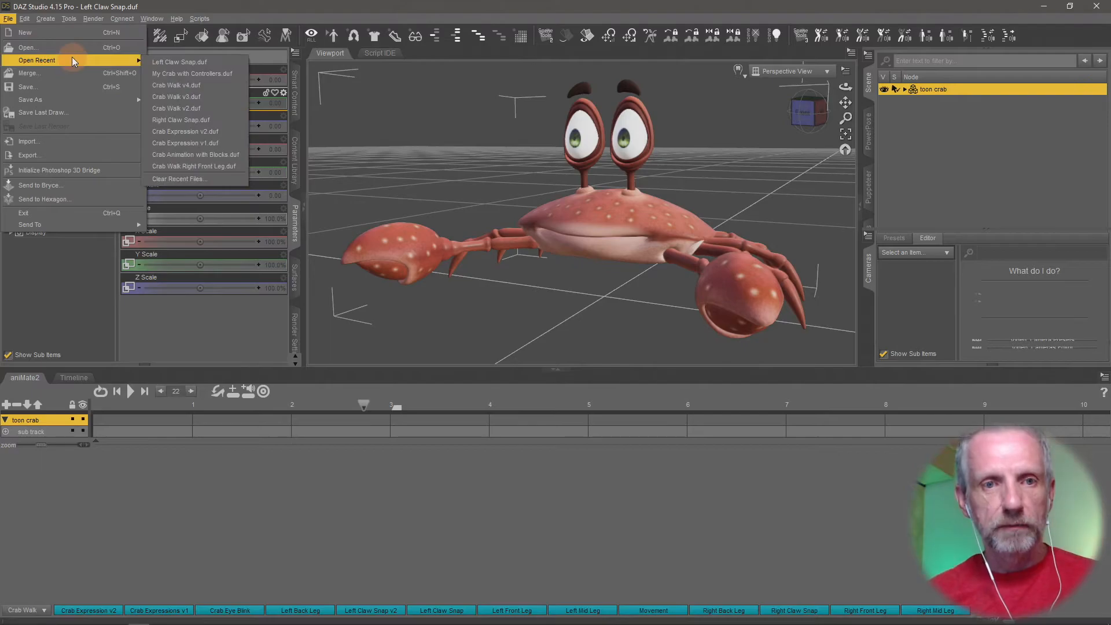
pyautogui.click(222, 85)
pyautogui.click(571, 329)
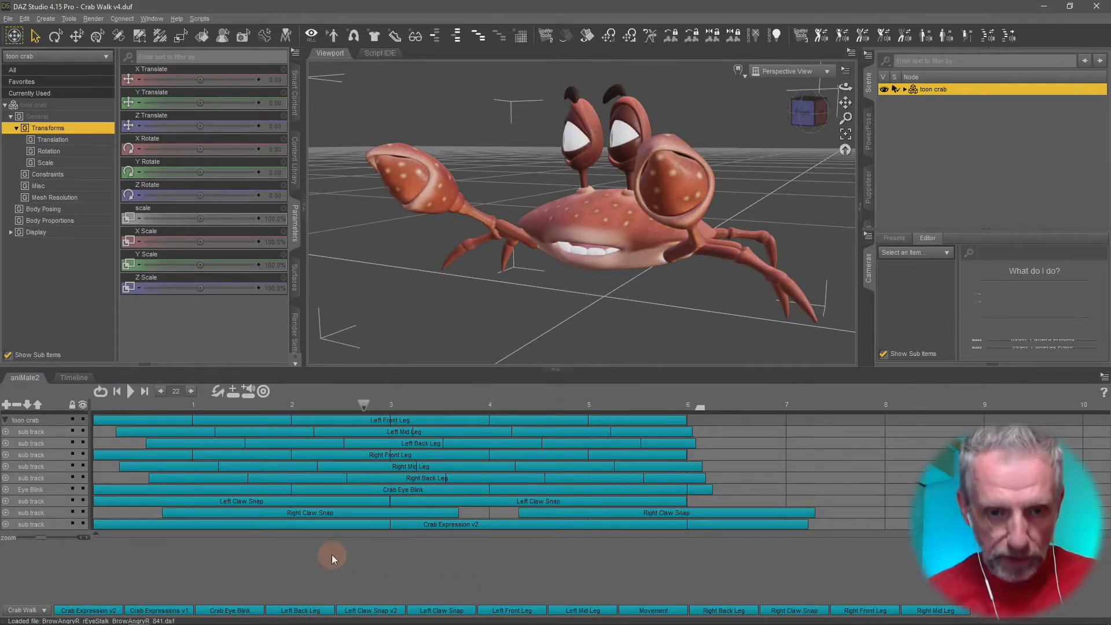
# Delete both Left Claw Snap blocks from their sub track.
pyautogui.click(290, 500)
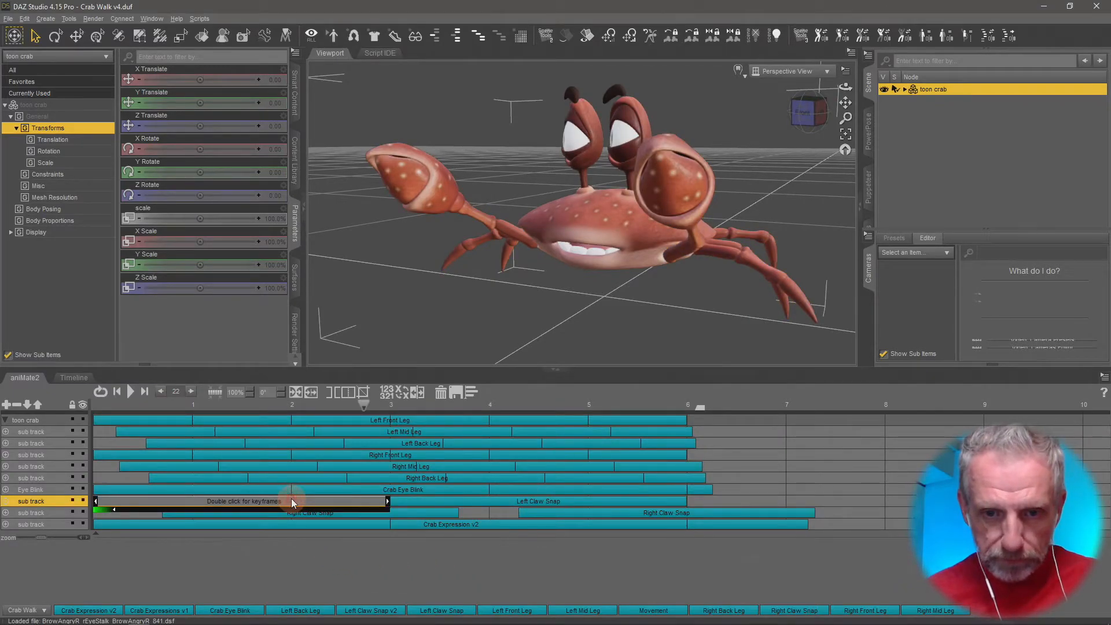
pyautogui.click(441, 395)
pyautogui.click(431, 499)
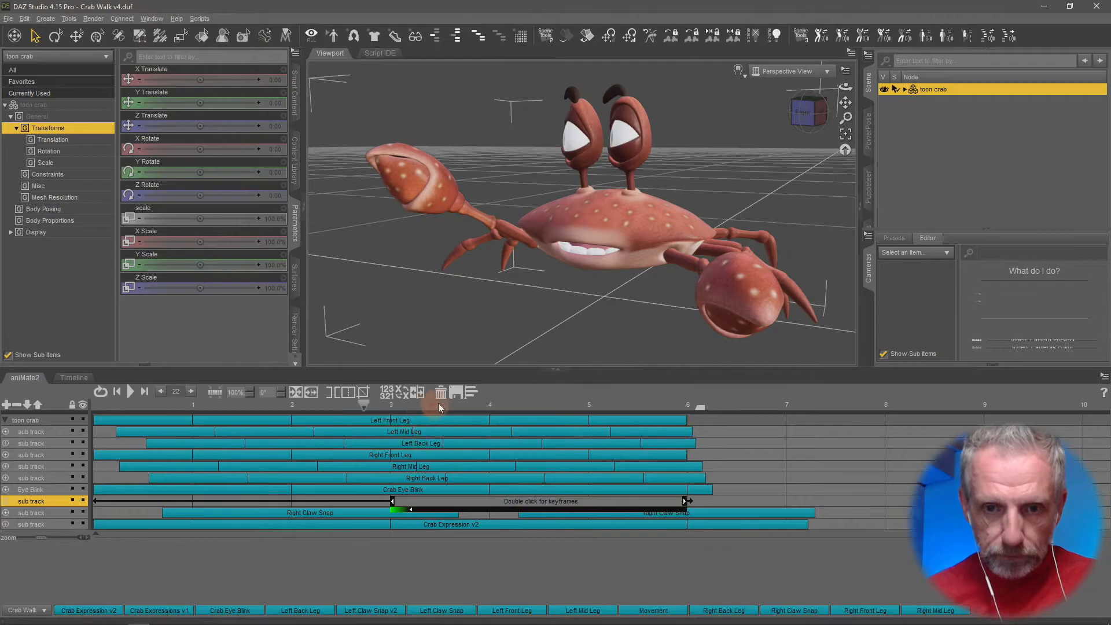
pyautogui.click(441, 393)
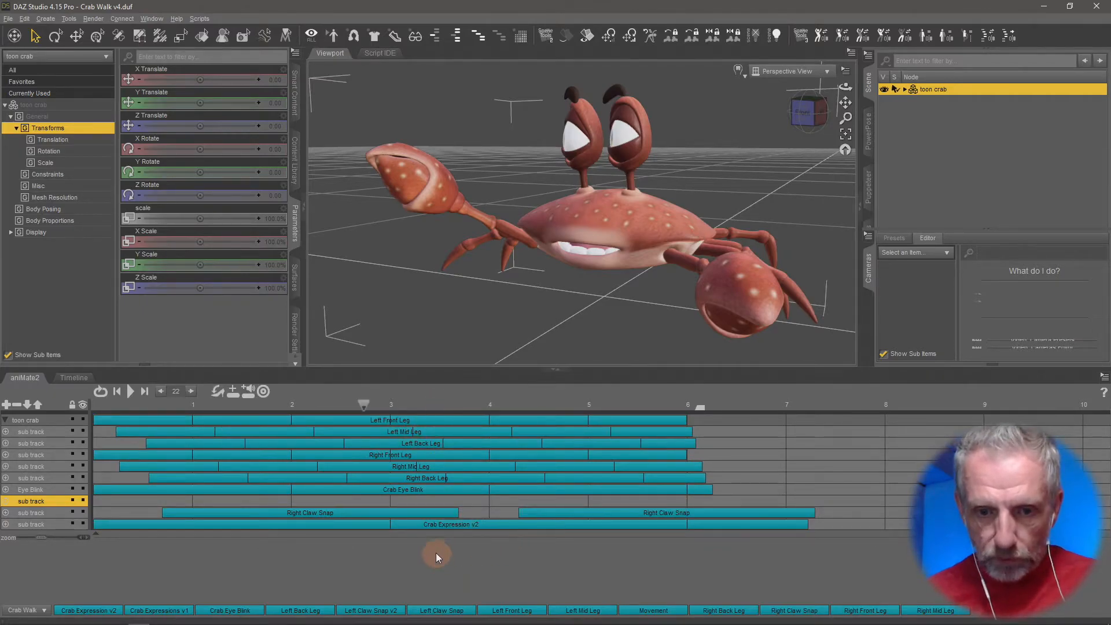
# Place two Left Claw Snap v2 blocks on the emptied sub track, the second starting at about 3.4 seconds after a short gap.
pyautogui.moveTo(380, 610); pyautogui.dragTo(345, 502)
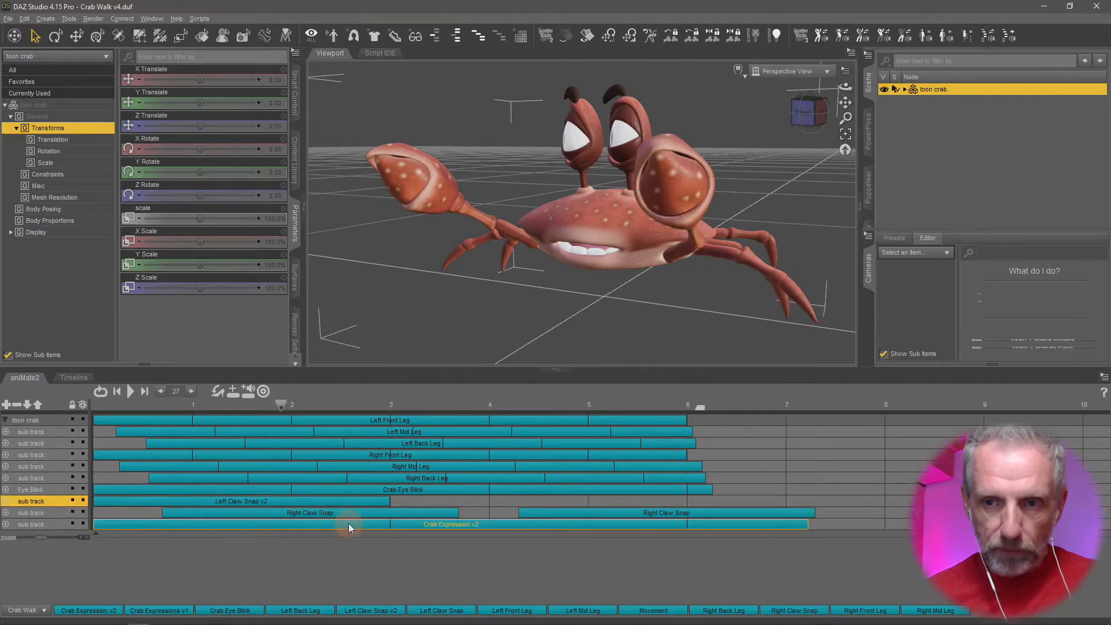
pyautogui.click(392, 614)
pyautogui.click(439, 542)
pyautogui.moveTo(462, 502)
pyautogui.mouseDown()
pyautogui.moveTo(491, 500)
pyautogui.moveTo(478, 501)
pyautogui.mouseUp()
# Play the crab animation and enlarge the viewport by shrinking the aniMate2 pane and collapsing both side panes.
pyautogui.click(133, 392)
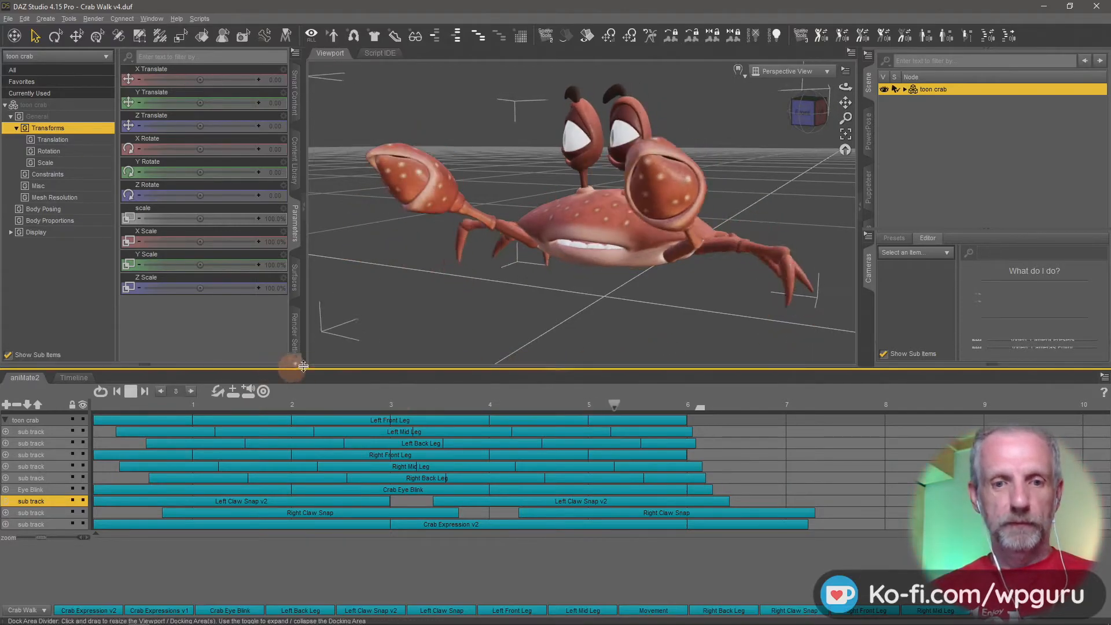
pyautogui.moveTo(320, 369); pyautogui.dragTo(321, 505)
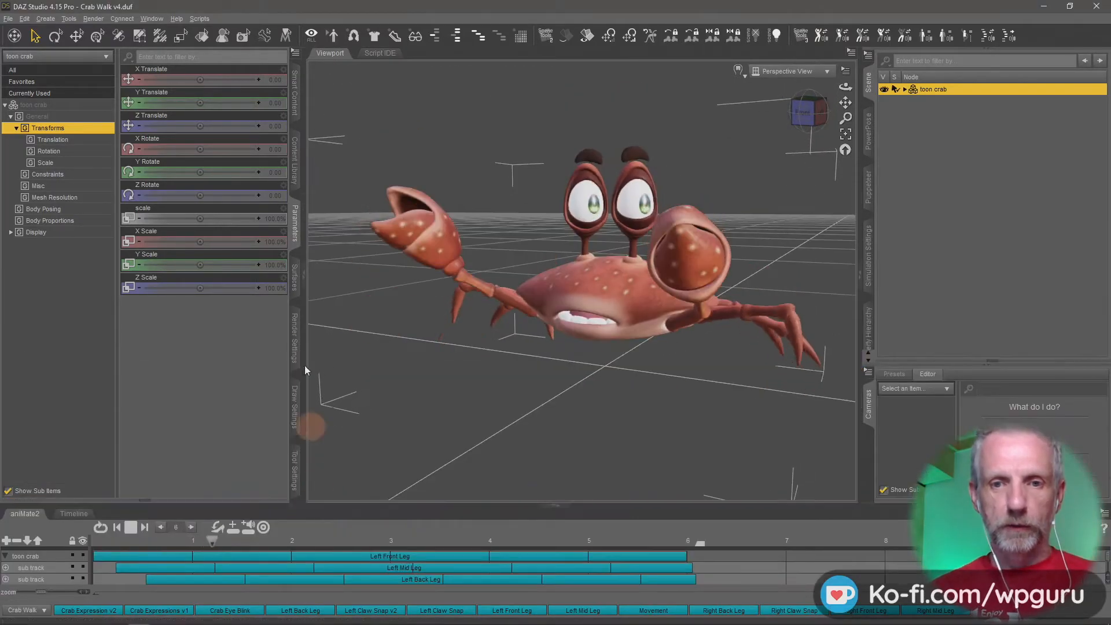
pyautogui.click(296, 226)
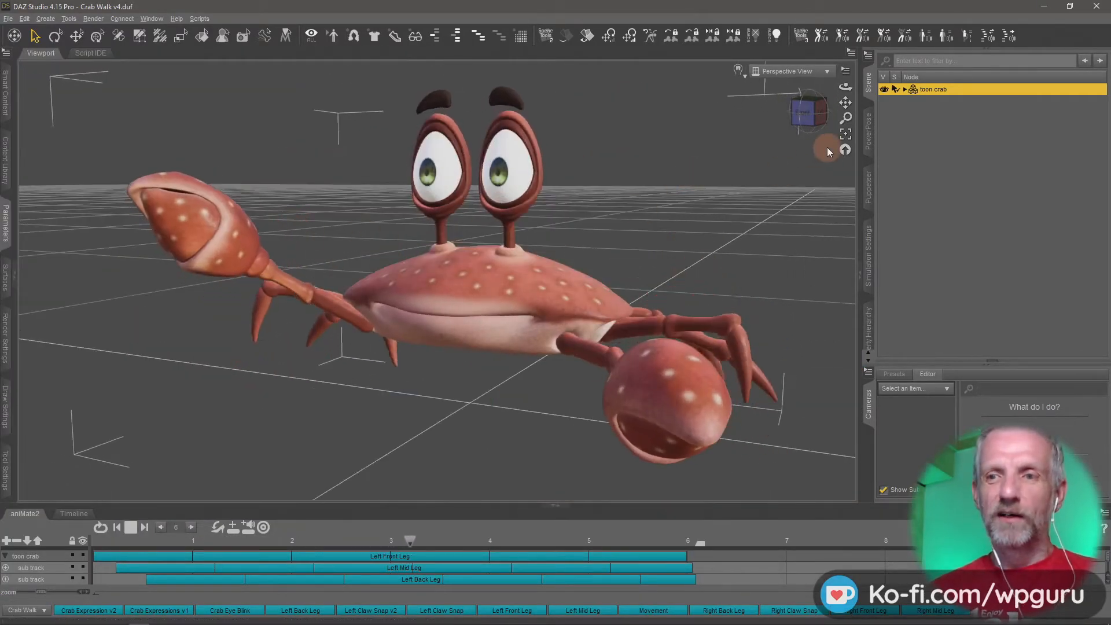
pyautogui.click(871, 94)
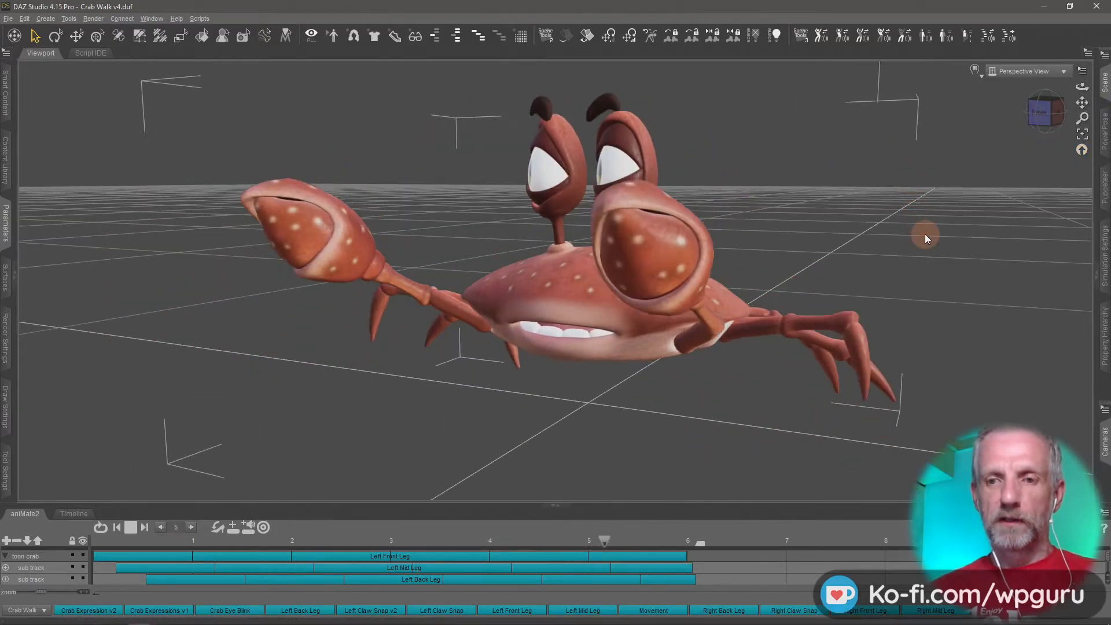
# Examine the playing crab walk from several angles, and stop playback with all aniMate2 tracks back in view.
pyautogui.moveTo(926, 235); pyautogui.dragTo(970, 319, button='middle')
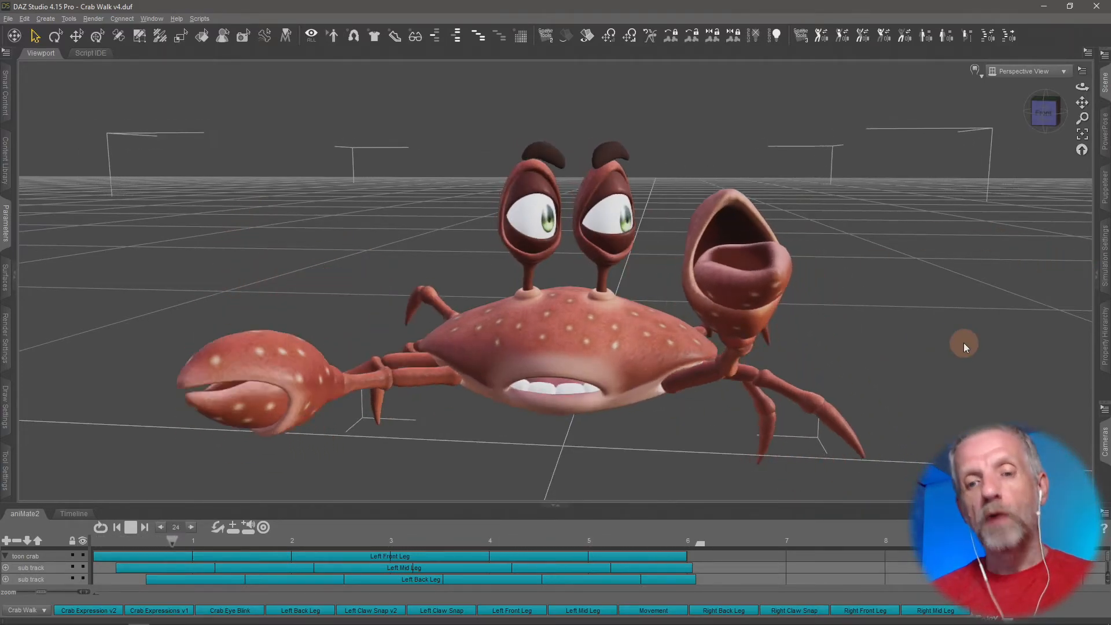
pyautogui.moveTo(906, 316); pyautogui.dragTo(902, 317, button='middle')
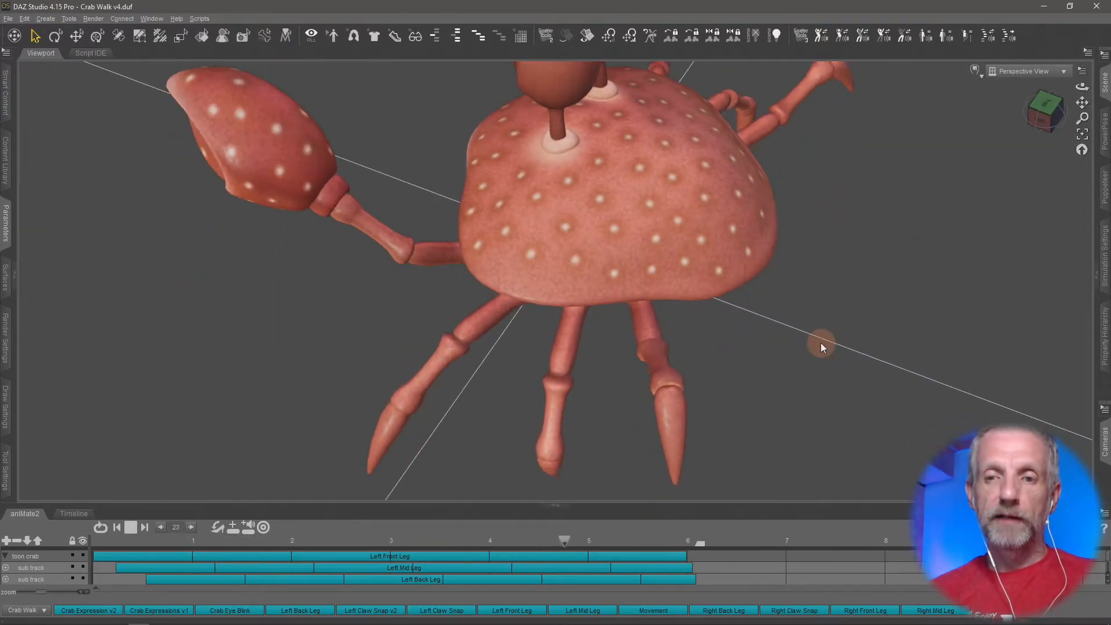
pyautogui.scroll(-5, 821, 343)
pyautogui.moveTo(816, 359)
pyautogui.mouseDown(button='middle')
pyautogui.moveTo(807, 363)
pyautogui.moveTo(815, 358)
pyautogui.mouseUp(button='middle')
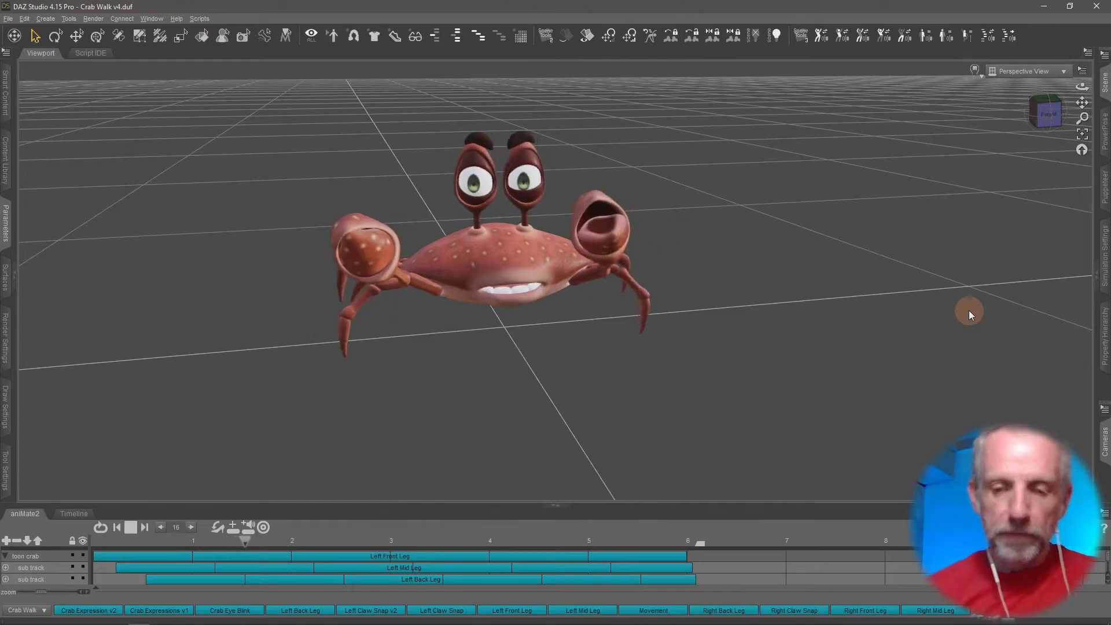
pyautogui.moveTo(385, 504); pyautogui.dragTo(397, 394)
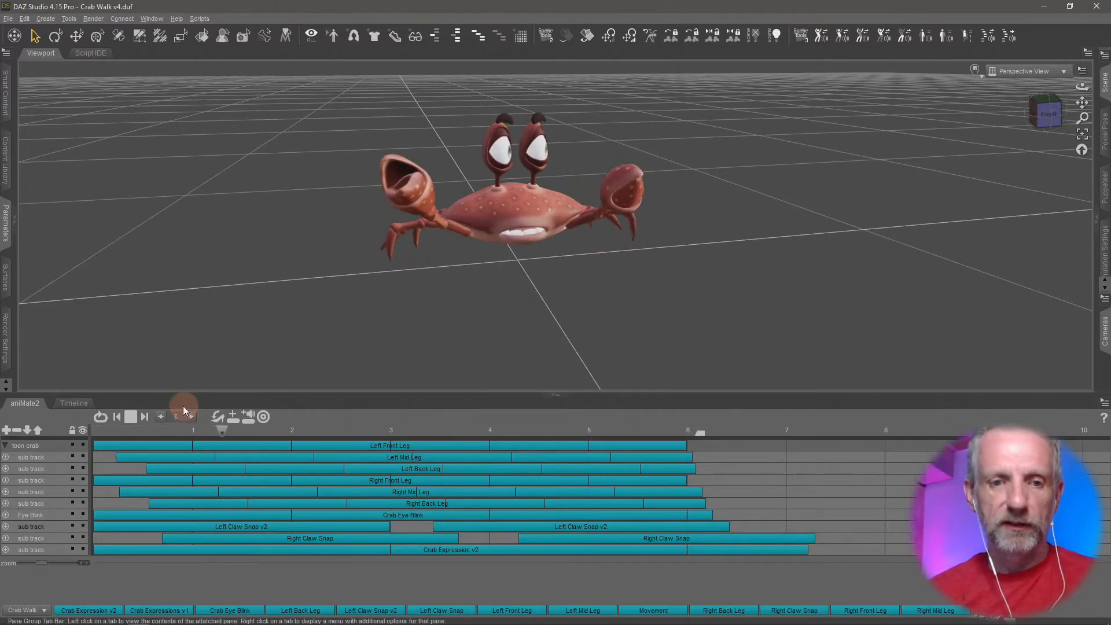
pyautogui.click(131, 418)
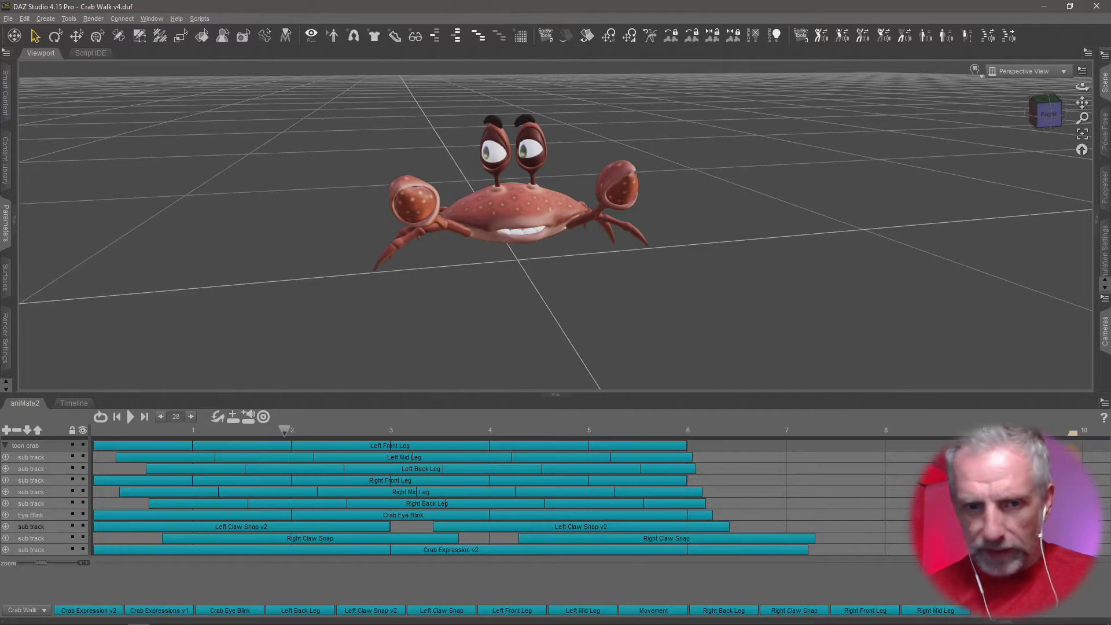
# Extend the scene's timeline to 600 frames and return to the aniMate2 tracks.
pyautogui.click(74, 403)
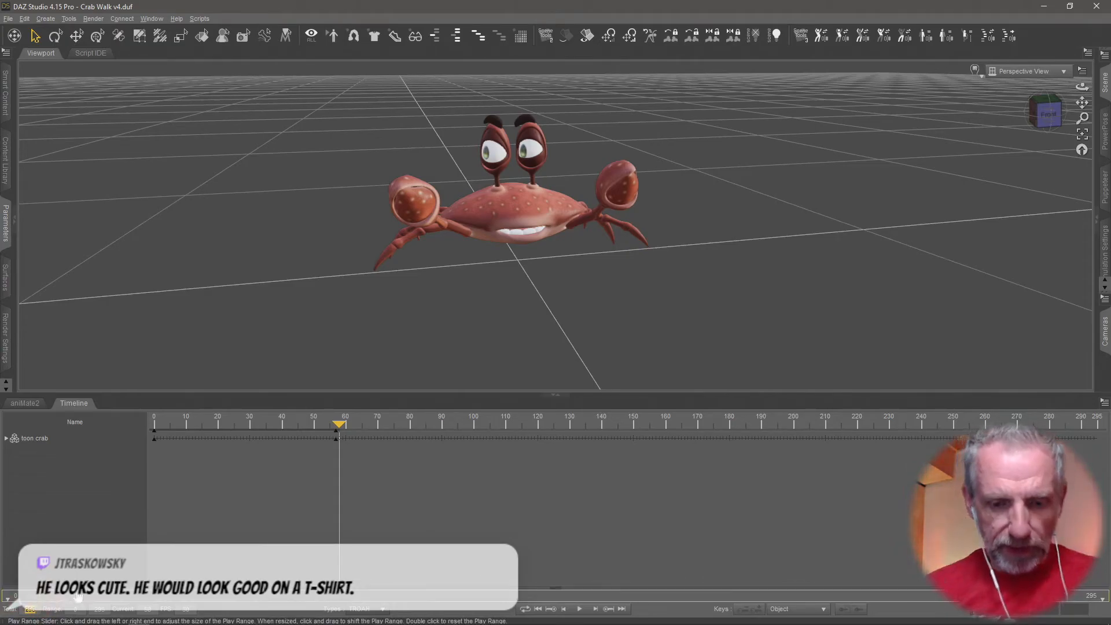
pyautogui.write('60')
pyautogui.press('Return')
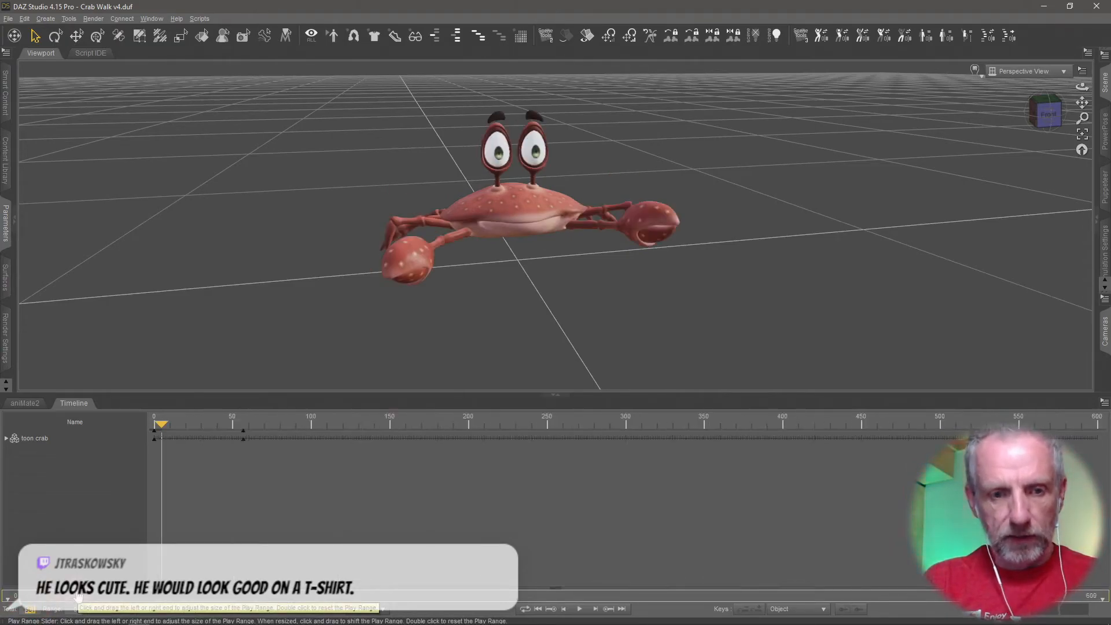
pyautogui.click(26, 404)
# Lengthen the Left Front Leg, Left Mid Leg and Left Back Leg blocks to slightly past the 10-second mark.
pyautogui.click(610, 448)
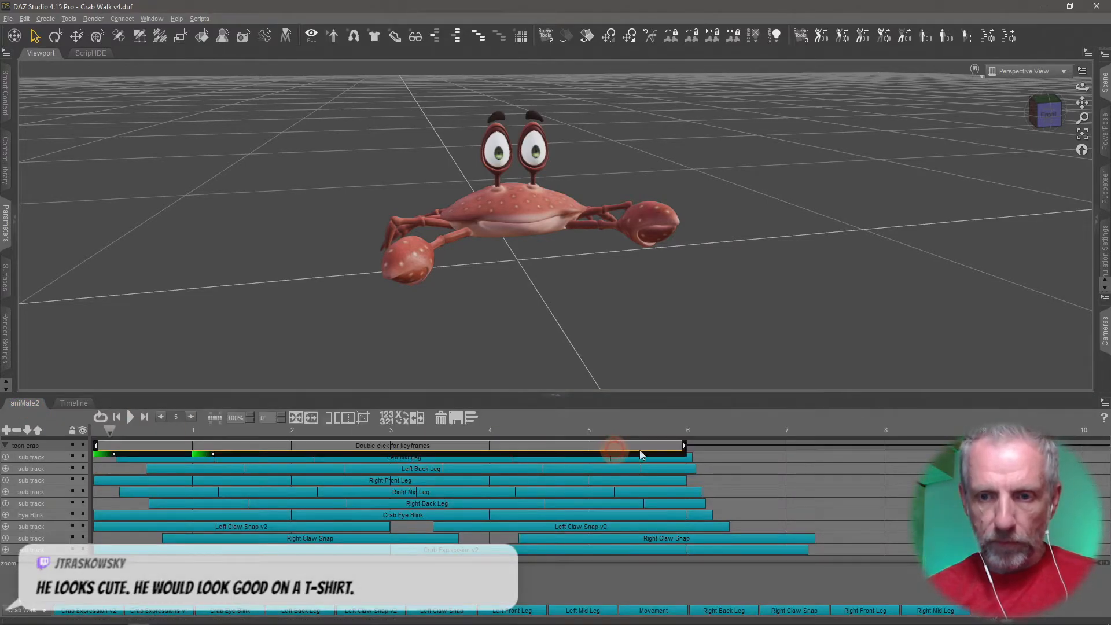
pyautogui.moveTo(686, 447); pyautogui.dragTo(1108, 447)
pyautogui.click(683, 460)
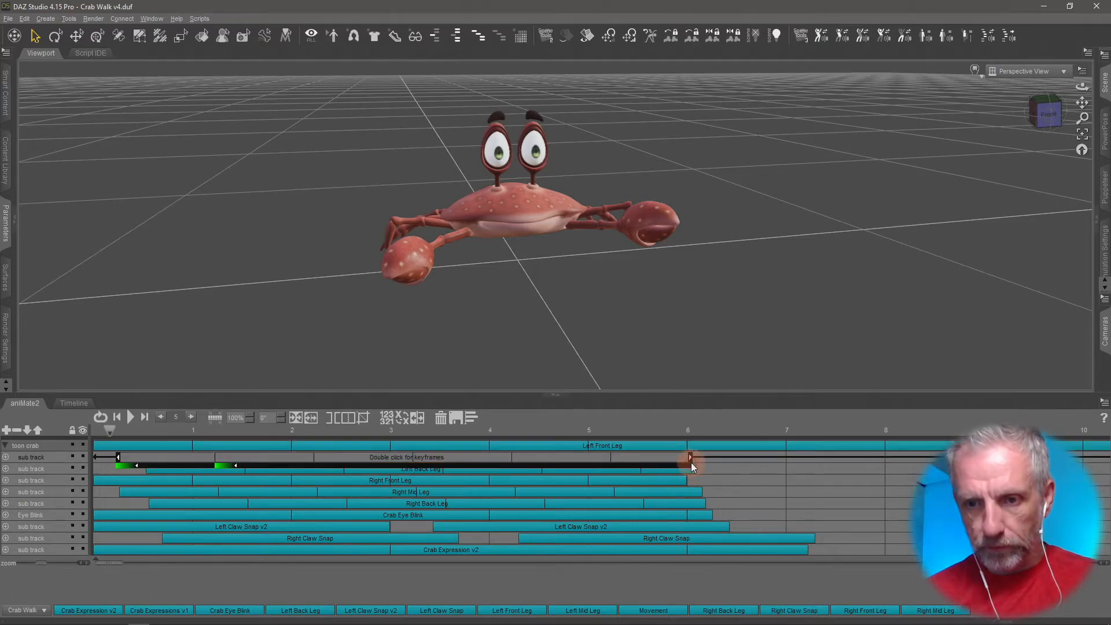
pyautogui.moveTo(691, 458); pyautogui.dragTo(1106, 459)
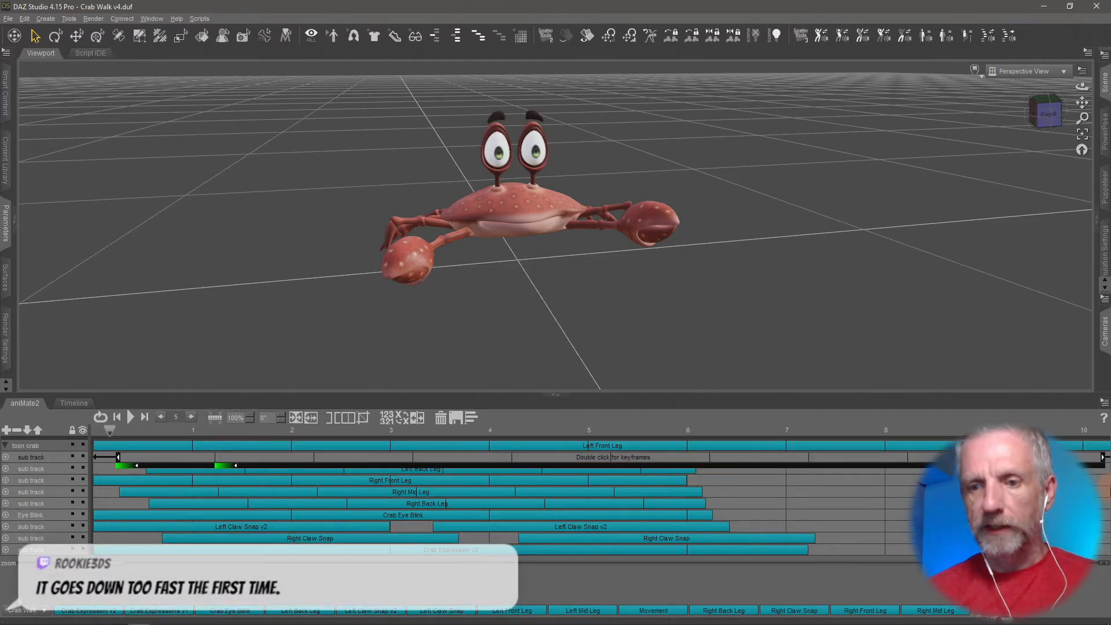
pyautogui.click(692, 471)
pyautogui.moveTo(696, 470); pyautogui.dragTo(1107, 469)
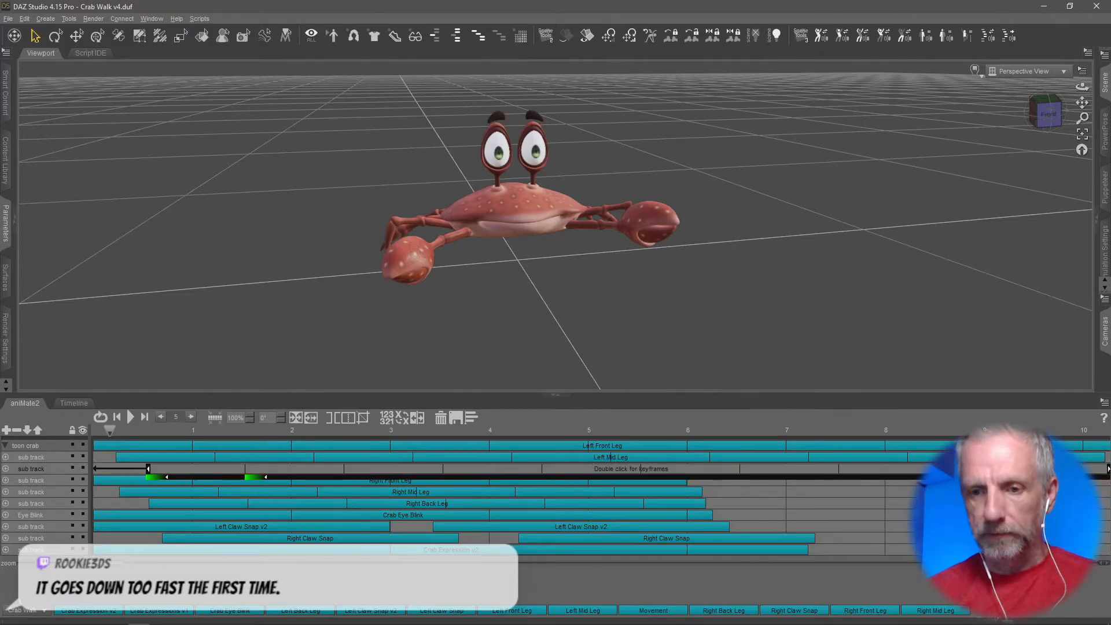
# Lengthen the three right leg blocks and the Crab Eye Blink block to slightly past the 10-second mark.
pyautogui.click(683, 483)
pyautogui.moveTo(686, 484); pyautogui.dragTo(1107, 483)
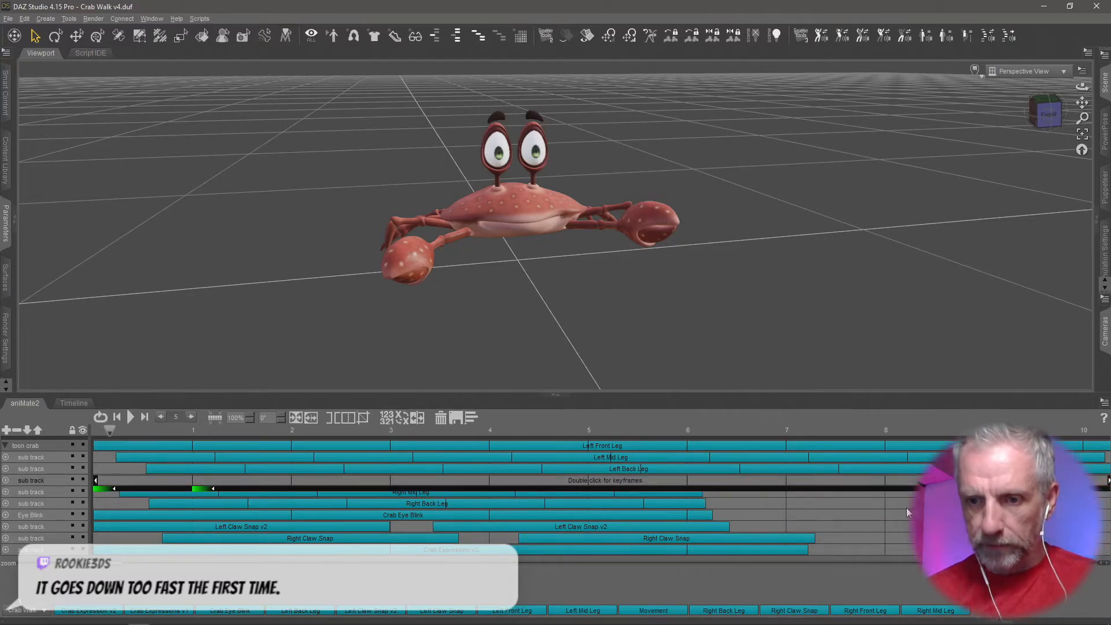
pyautogui.click(696, 493)
pyautogui.moveTo(701, 493); pyautogui.dragTo(1107, 492)
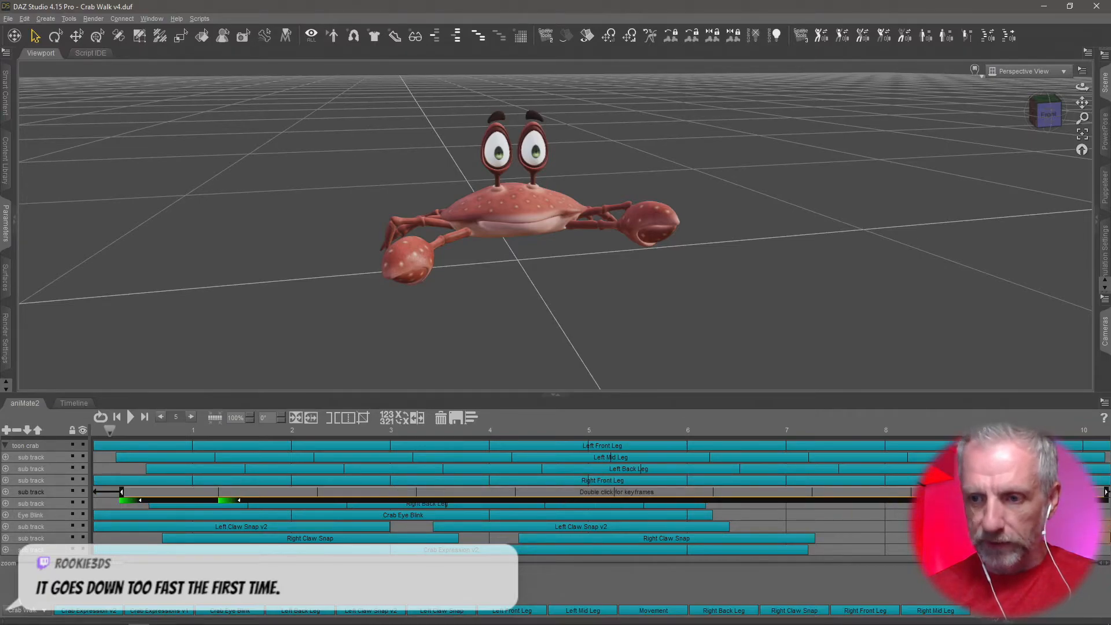
pyautogui.click(703, 505)
pyautogui.moveTo(704, 504); pyautogui.dragTo(1107, 504)
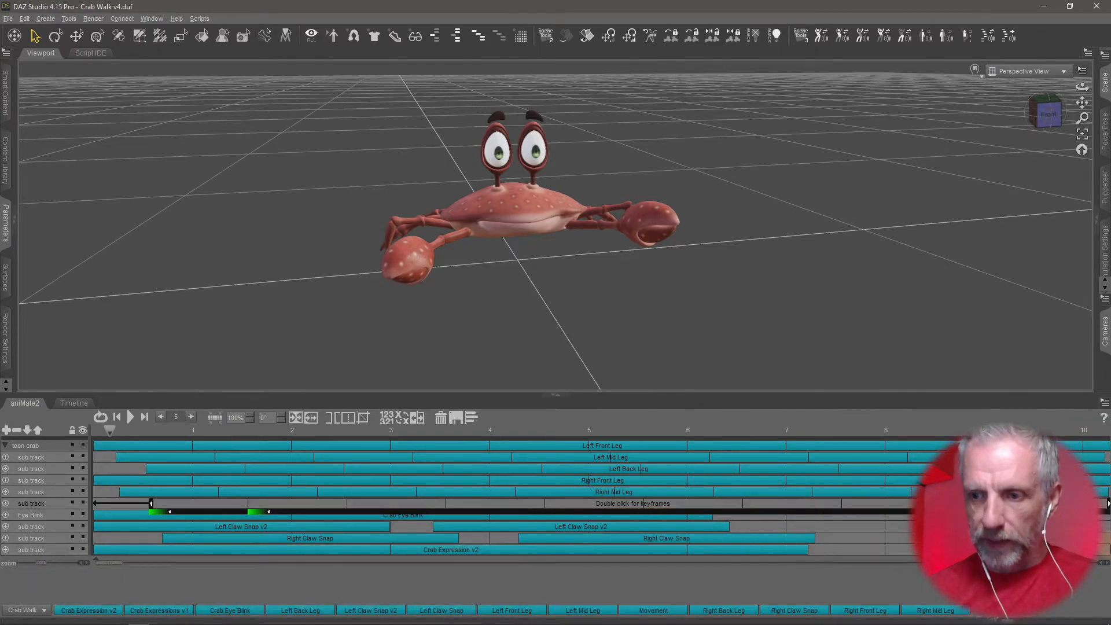
pyautogui.click(709, 516)
pyautogui.moveTo(712, 516); pyautogui.dragTo(1107, 518)
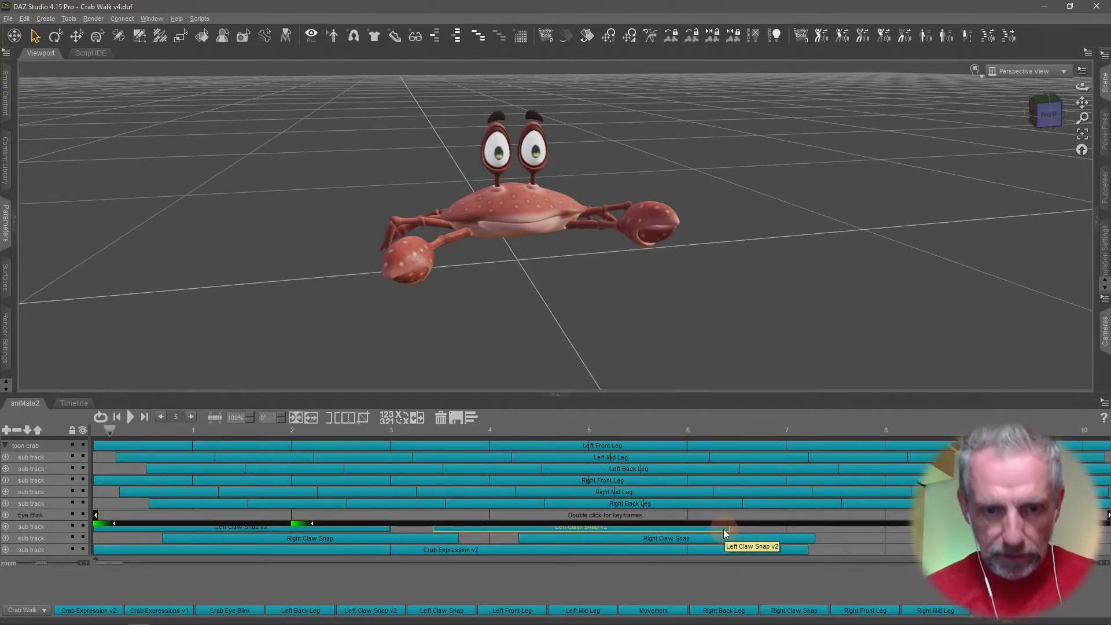
# Trim the Crab Expression v2 block to end at 6 seconds and add a second one starting at about 6.8 seconds.
pyautogui.click(773, 553)
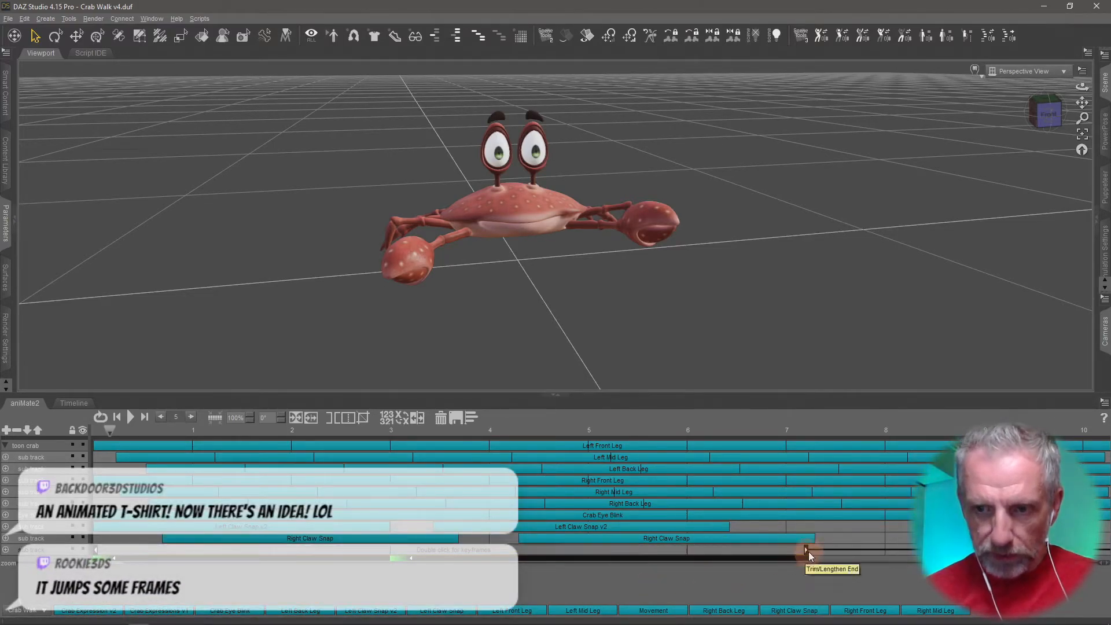
pyautogui.moveTo(806, 551); pyautogui.dragTo(690, 555)
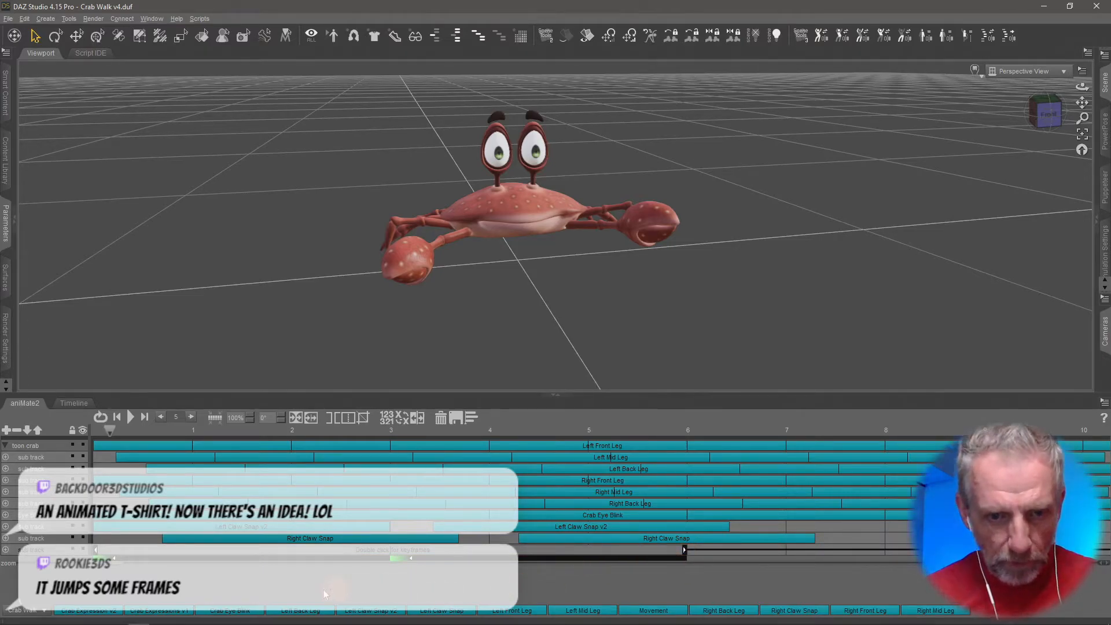
pyautogui.moveTo(103, 611); pyautogui.dragTo(535, 541)
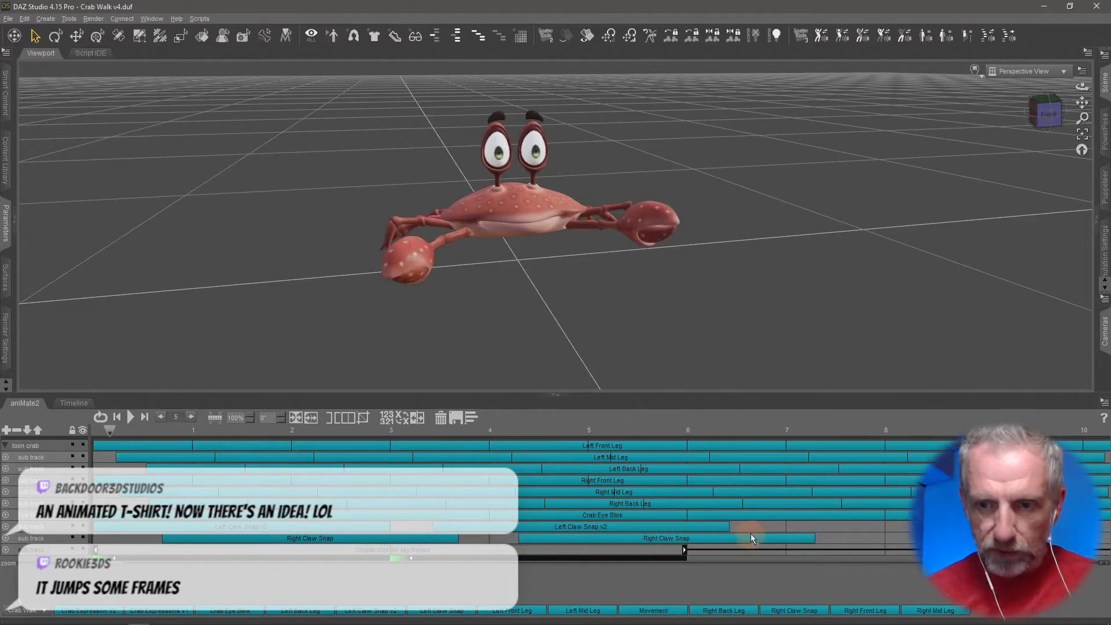
pyautogui.moveTo(857, 554); pyautogui.dragTo(805, 551)
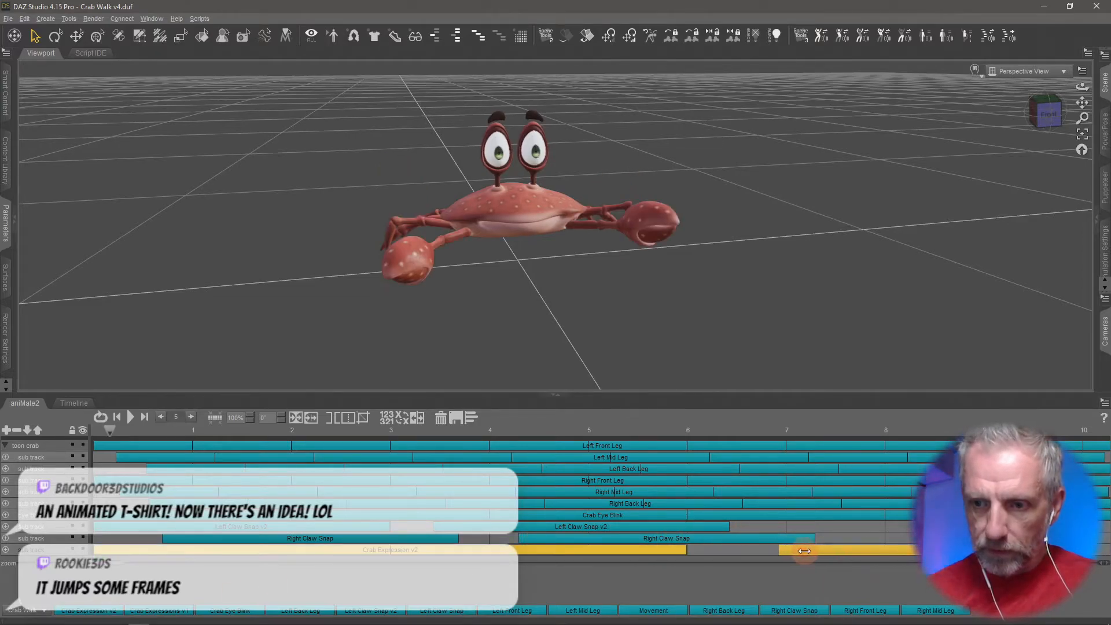
pyautogui.click(656, 553)
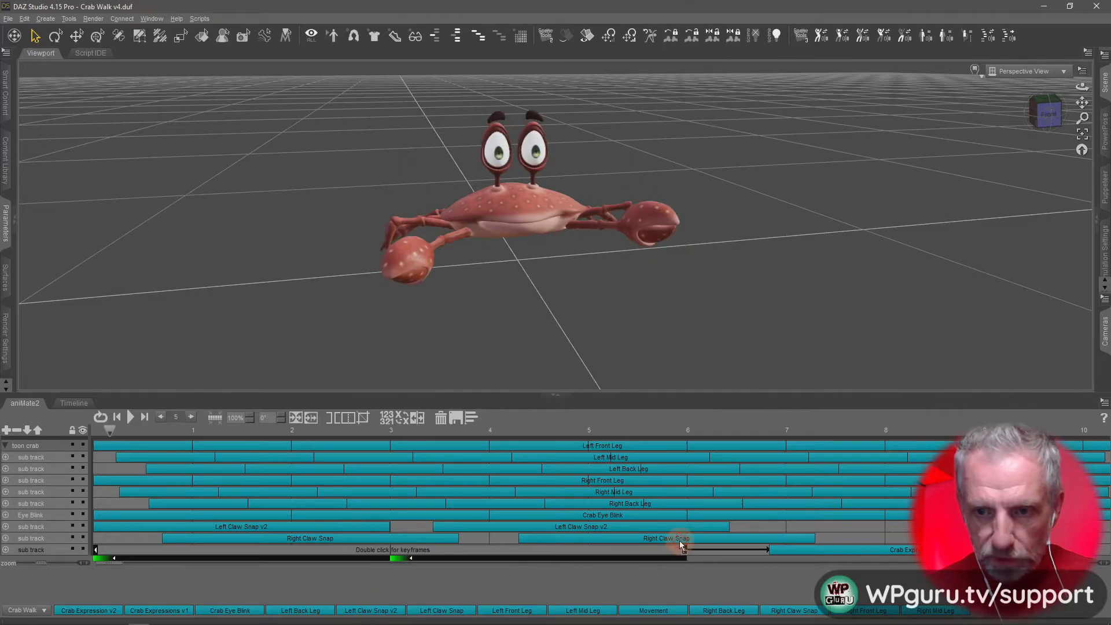
# Position a third claw snap block on the left claw track, starting at about 7.5 seconds.
pyautogui.moveTo(824, 529)
pyautogui.mouseDown()
pyautogui.moveTo(849, 528)
pyautogui.moveTo(832, 528)
pyautogui.mouseUp()
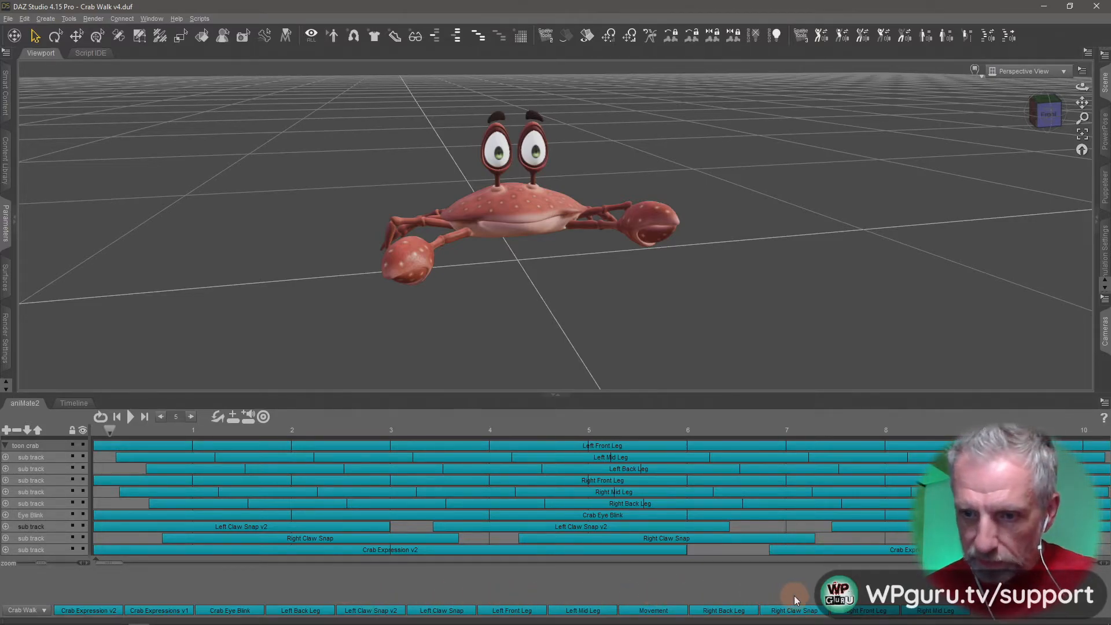
# Add a third Right Claw Snap block from about 7.4 seconds and make the first Crab Expression v2 block span about 0.6 to 5.3 seconds.
pyautogui.moveTo(802, 613); pyautogui.dragTo(865, 551)
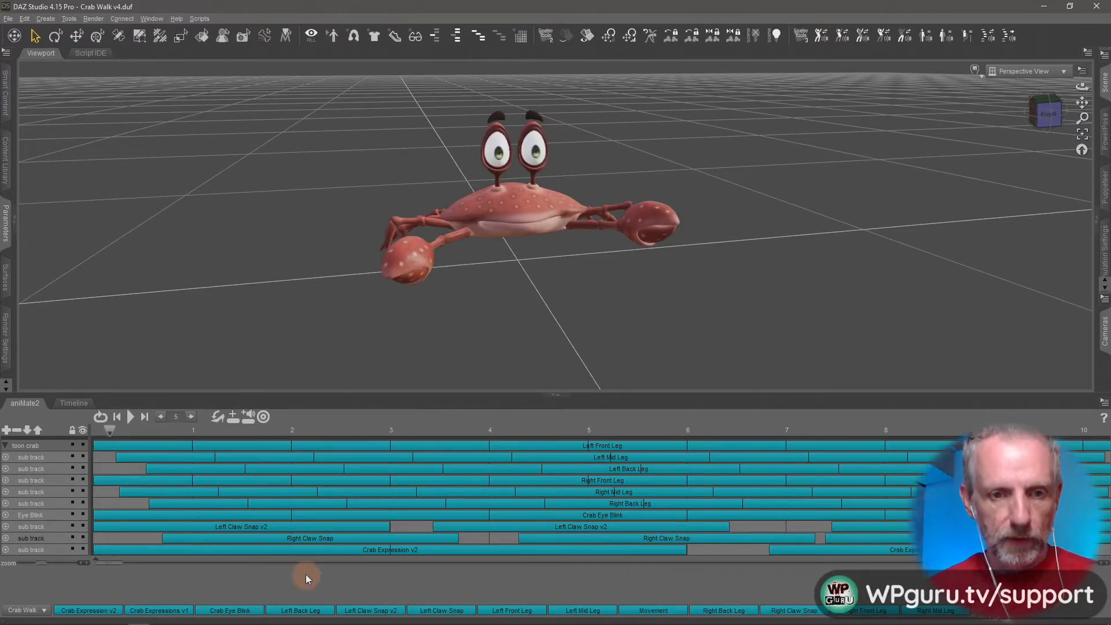
pyautogui.moveTo(110, 431); pyautogui.dragTo(225, 442)
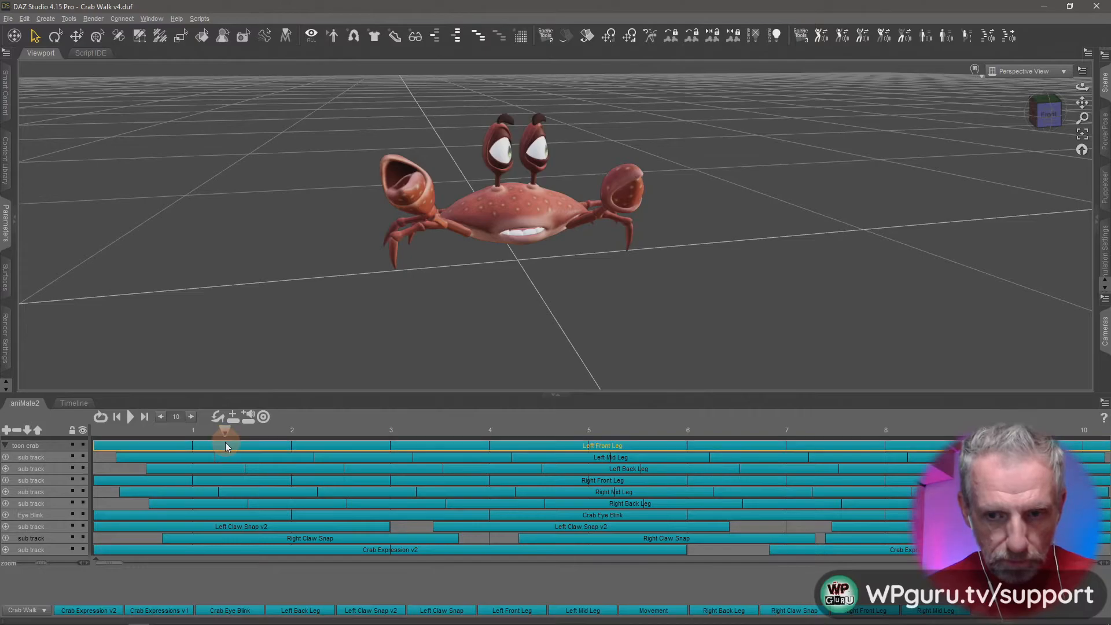
pyautogui.click(175, 551)
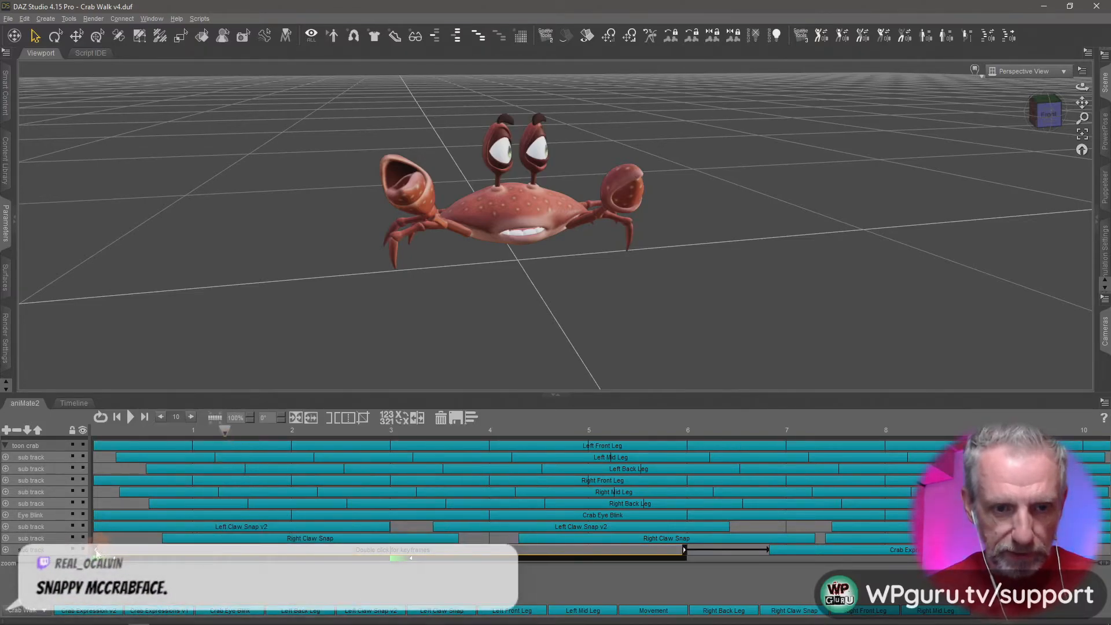
pyautogui.moveTo(95, 553); pyautogui.dragTo(233, 552)
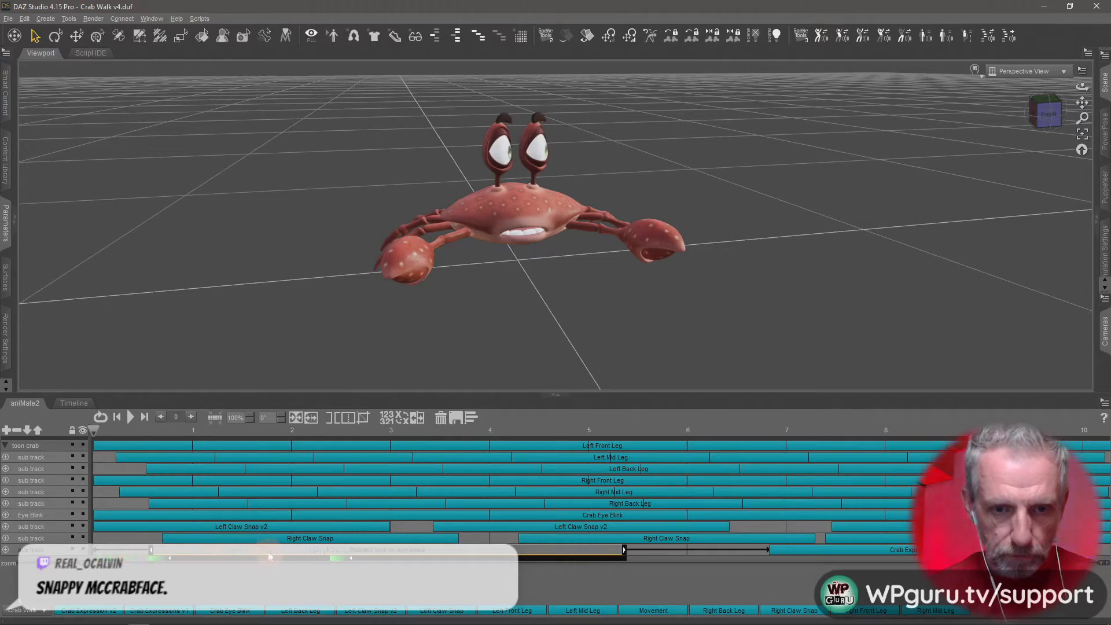
pyautogui.moveTo(147, 429); pyautogui.dragTo(13, 443)
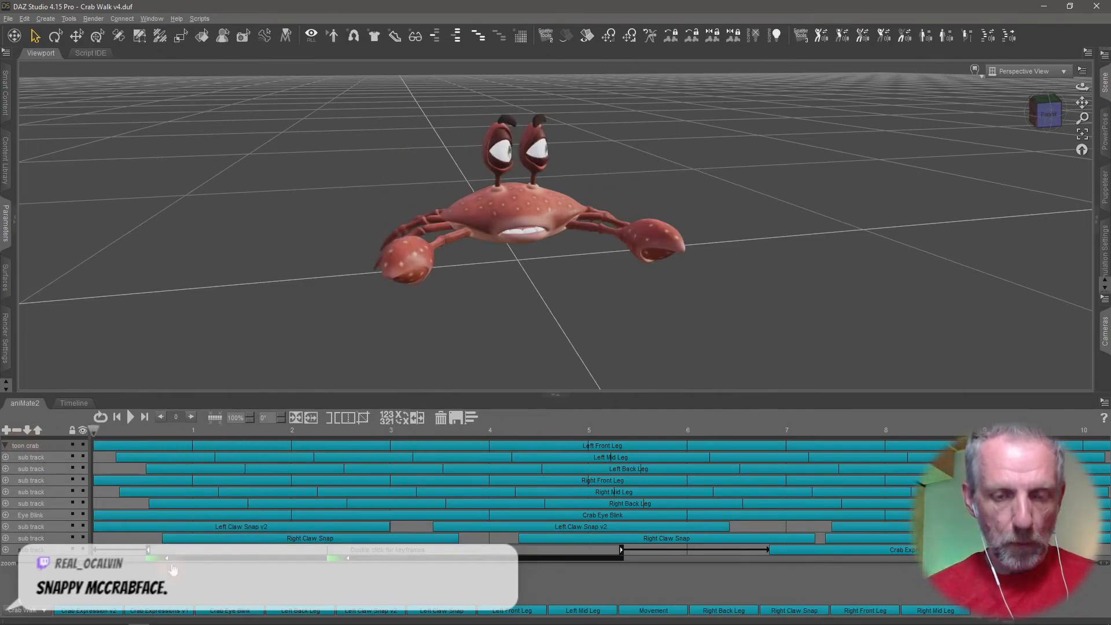
# Play back the crab walk from the first frame, watch it from the front, and stop the playback.
pyautogui.scroll(2, 515, 305)
pyautogui.scroll(-1, 515, 304)
pyautogui.moveTo(516, 305); pyautogui.dragTo(541, 317, button='middle')
pyautogui.click(130, 417)
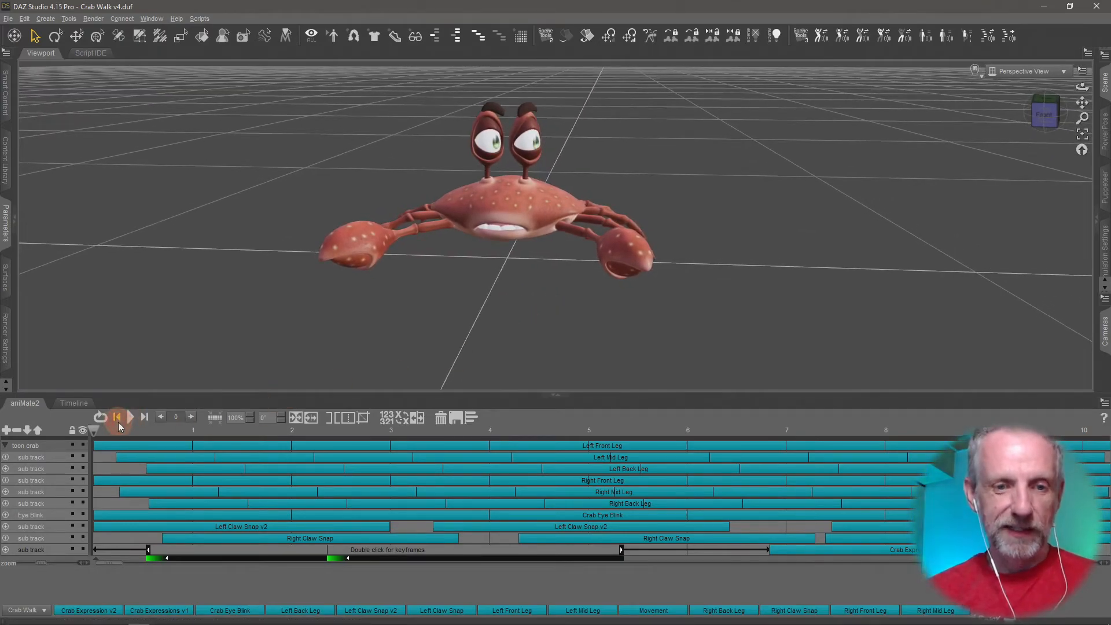
pyautogui.click(190, 579)
pyautogui.click(130, 418)
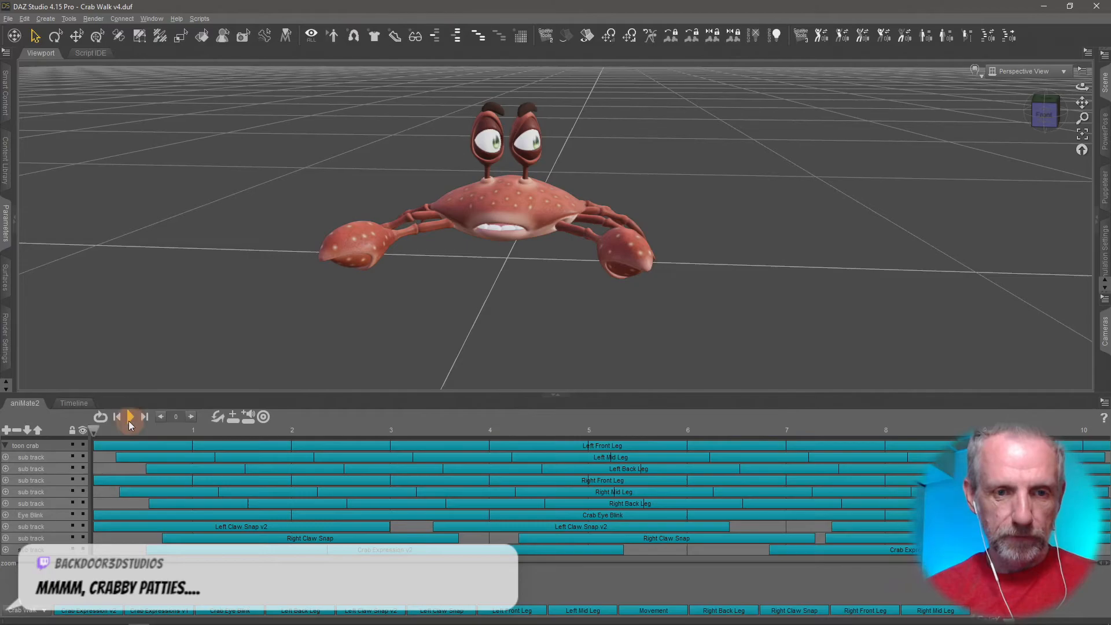
pyautogui.moveTo(444, 307); pyautogui.dragTo(443, 308, button='middle')
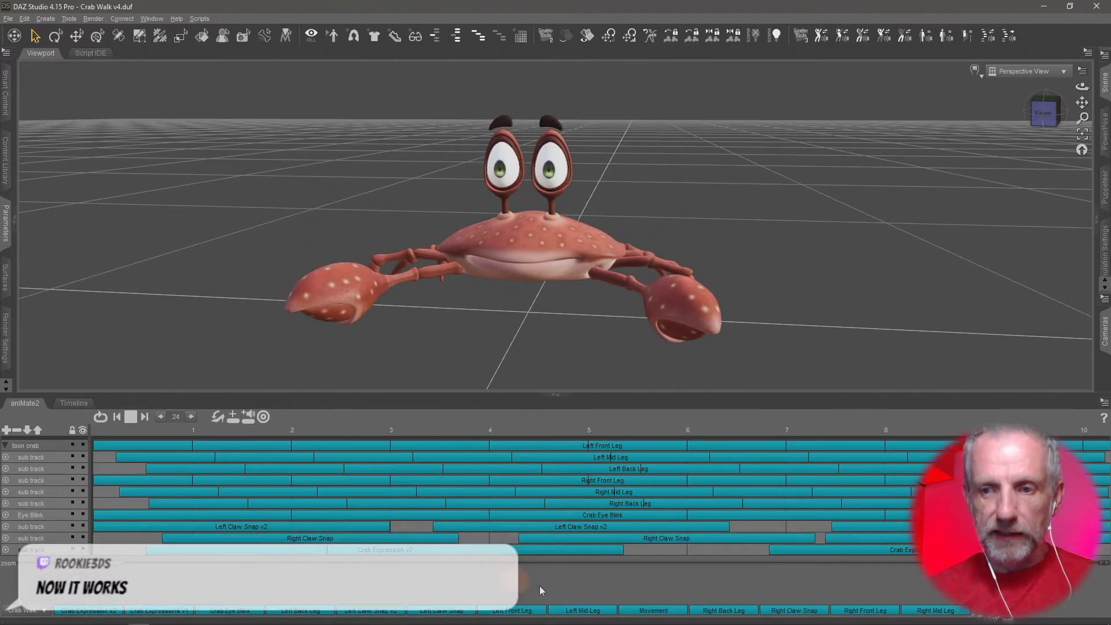
pyautogui.click(99, 415)
pyautogui.click(132, 417)
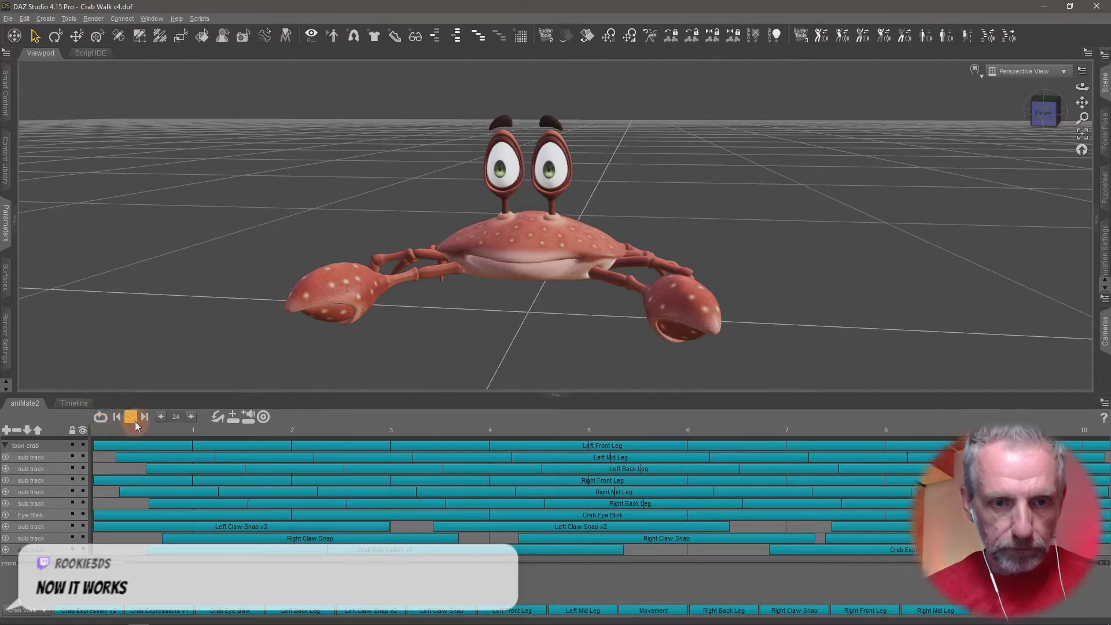
# Shorten the aniMate2 playback range to end at about 10.4 seconds, just past the leg blocks.
pyautogui.click(72, 405)
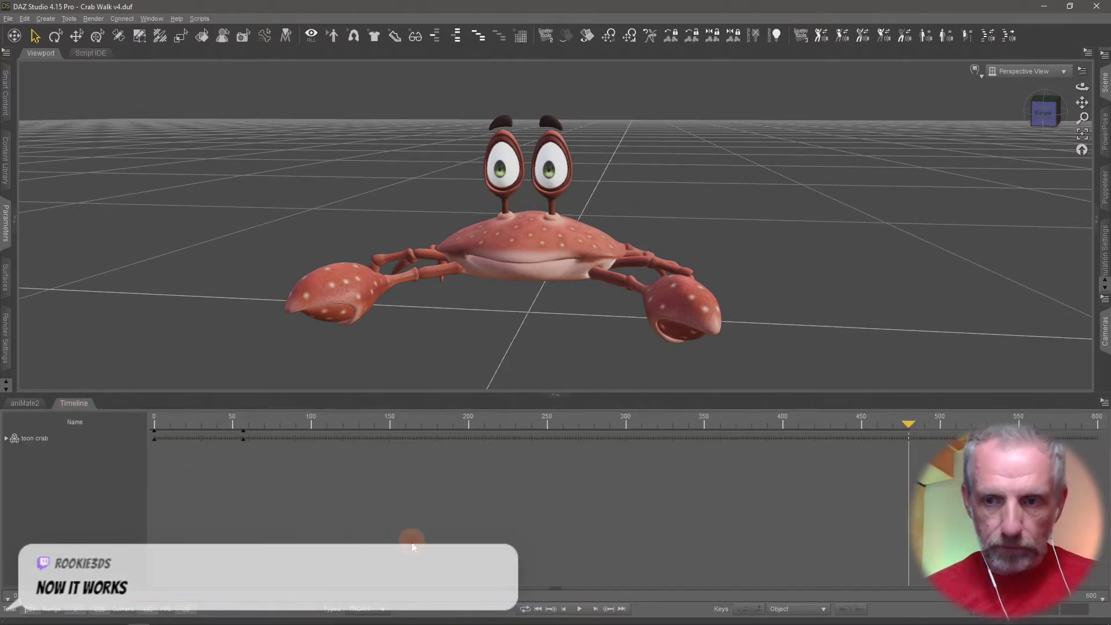
pyautogui.click(26, 403)
pyautogui.scroll(-10, 534, 549)
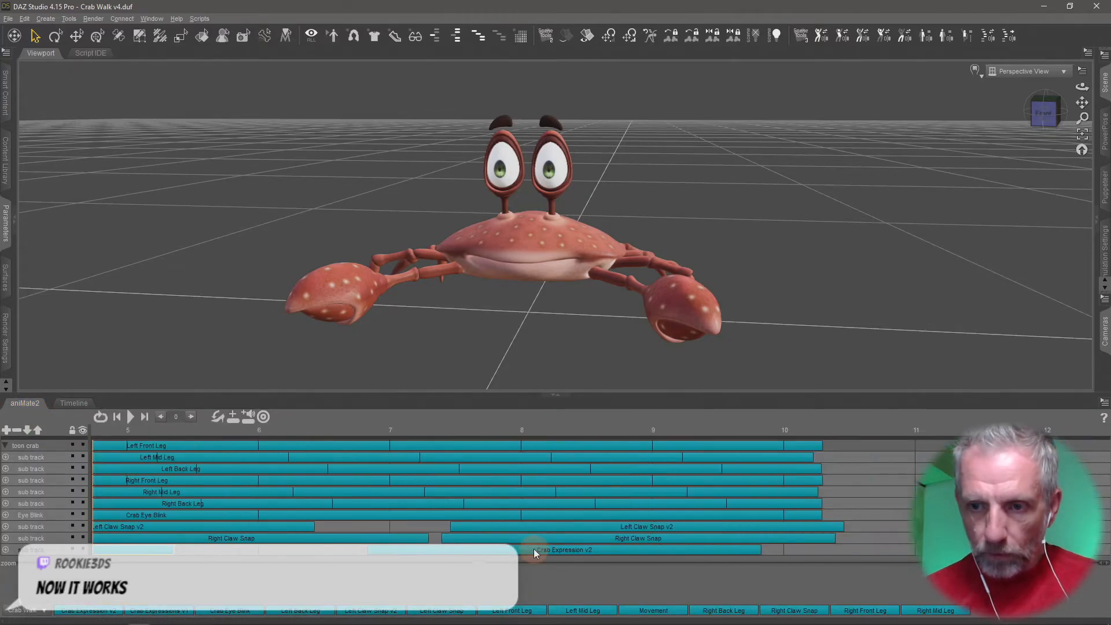
pyautogui.scroll(4, 534, 548)
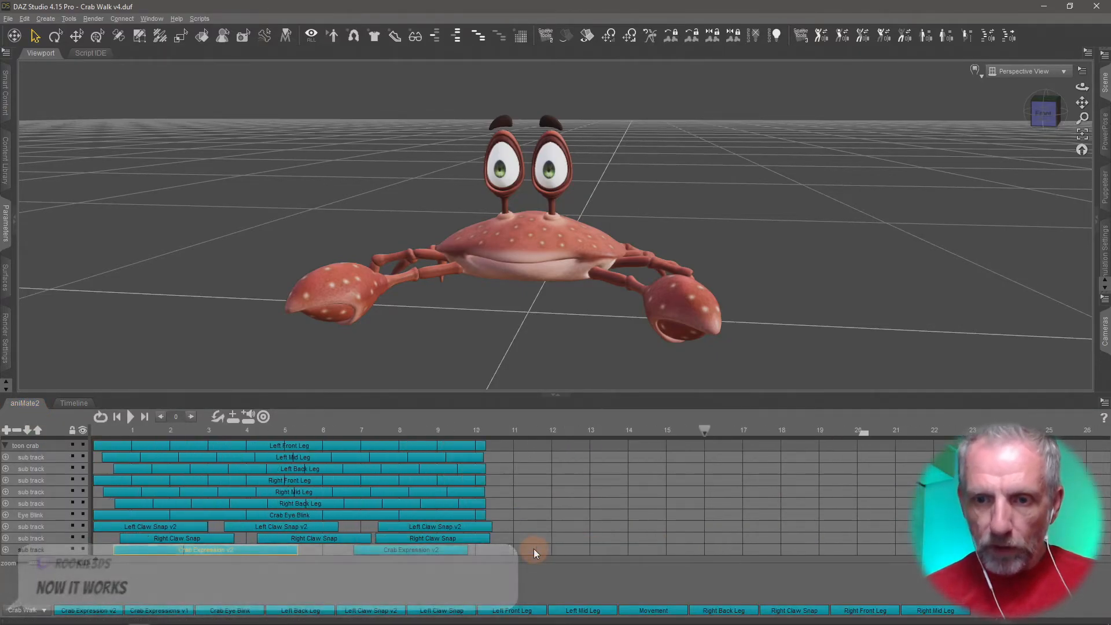
pyautogui.moveTo(1061, 433); pyautogui.dragTo(578, 439)
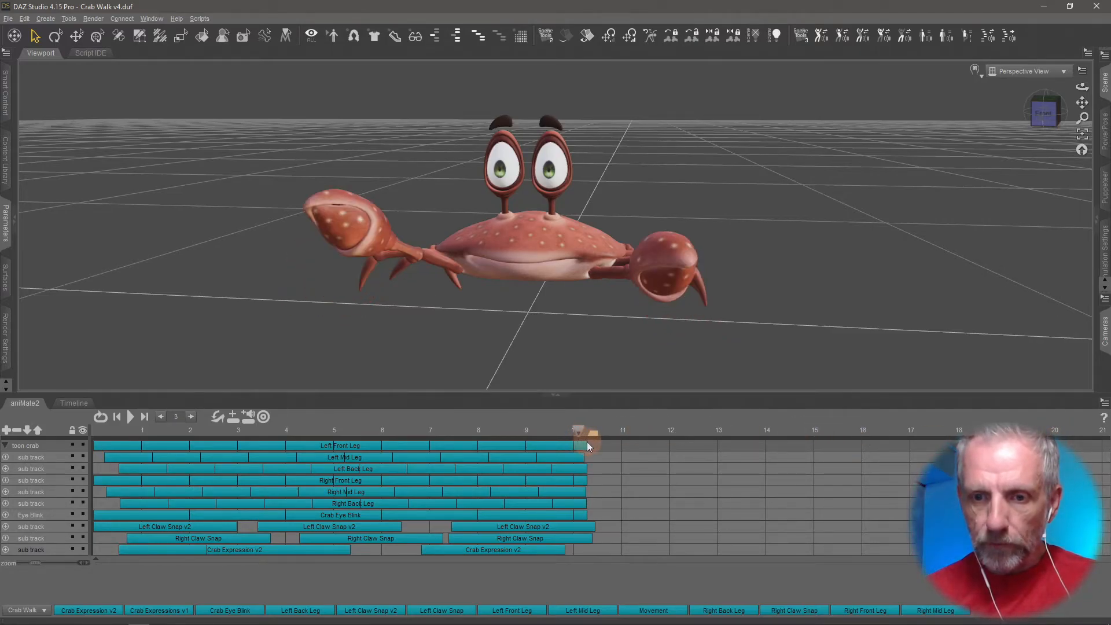
# Play back the walk animation within the shortened range and stop it.
pyautogui.scroll(3, 550, 439)
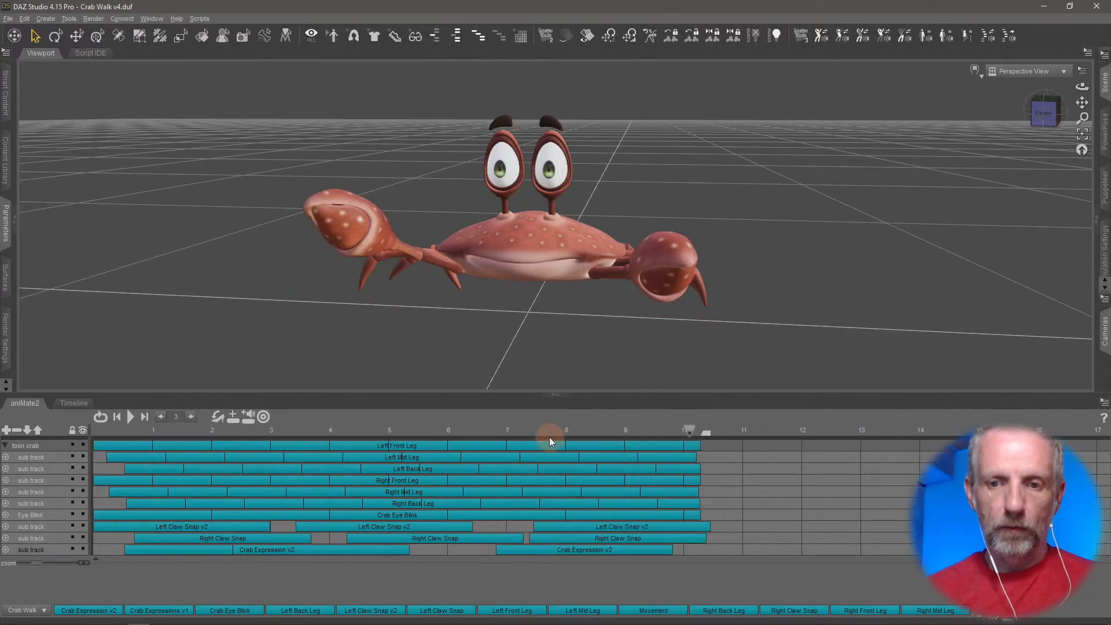
pyautogui.click(130, 417)
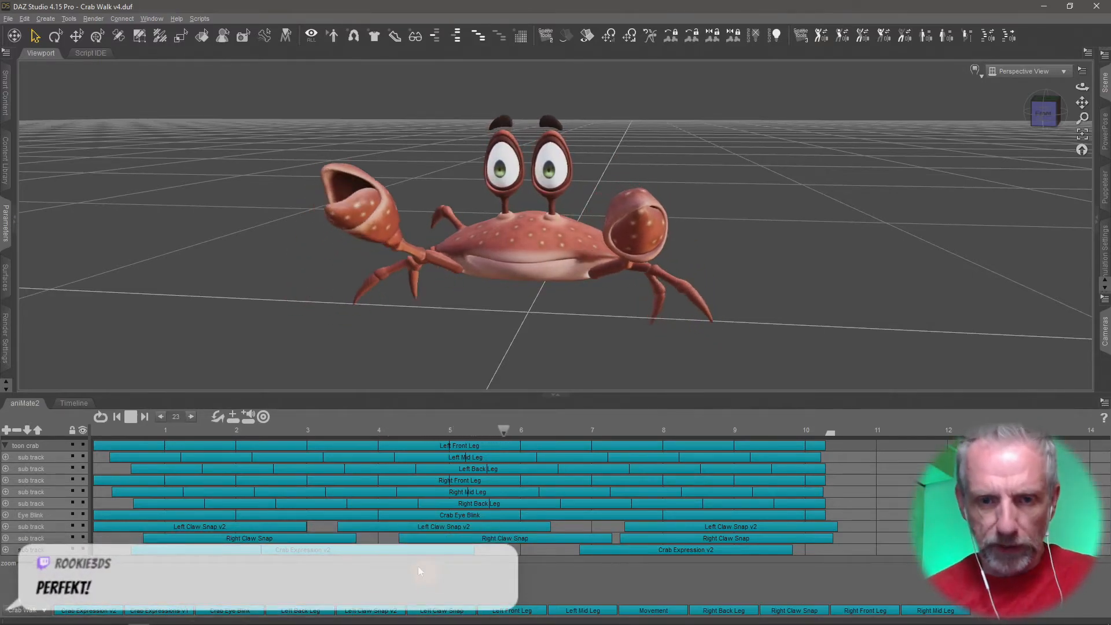
pyautogui.click(128, 416)
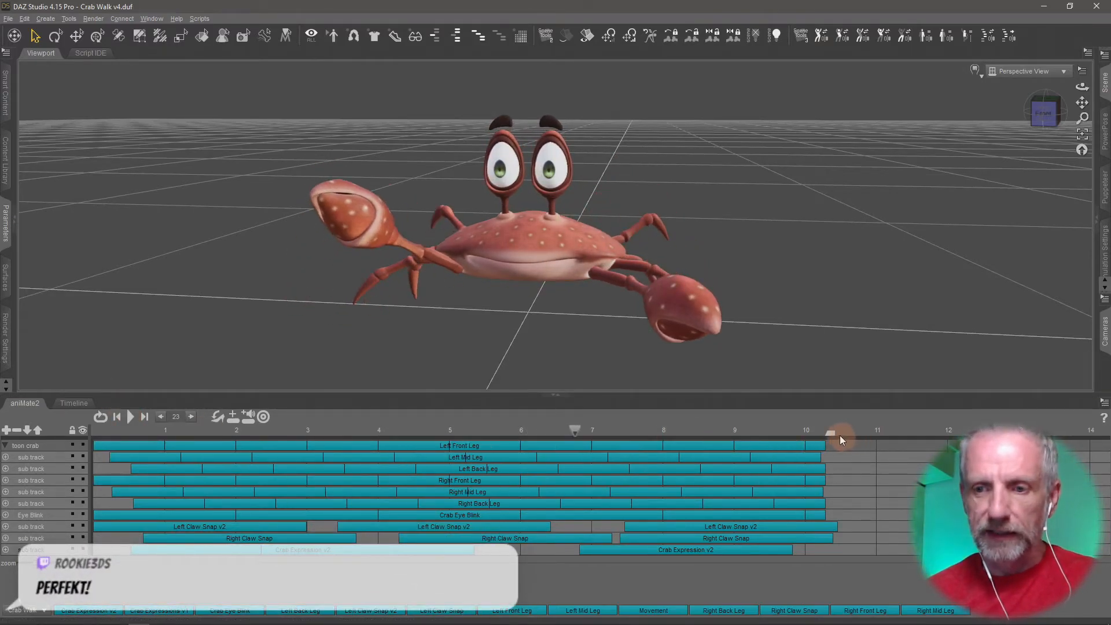
# Extend the playback range to about 20.3 seconds and lengthen the Left Front, Left Mid and Left Back Leg blocks to about 21 seconds.
pyautogui.moveTo(56, 563); pyautogui.dragTo(35, 563)
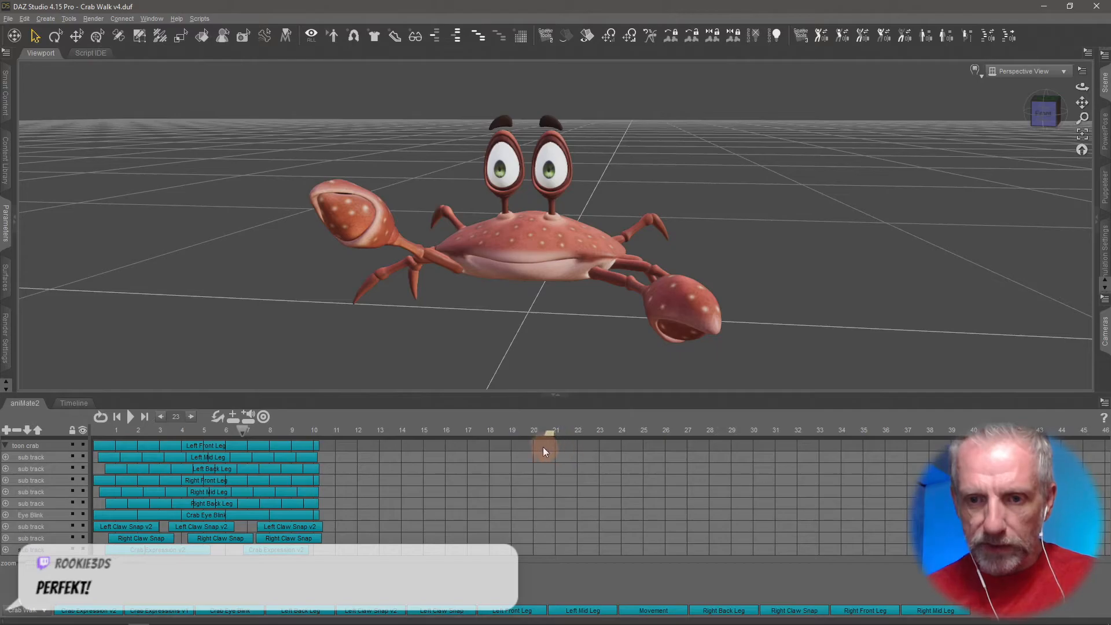
pyautogui.click(301, 447)
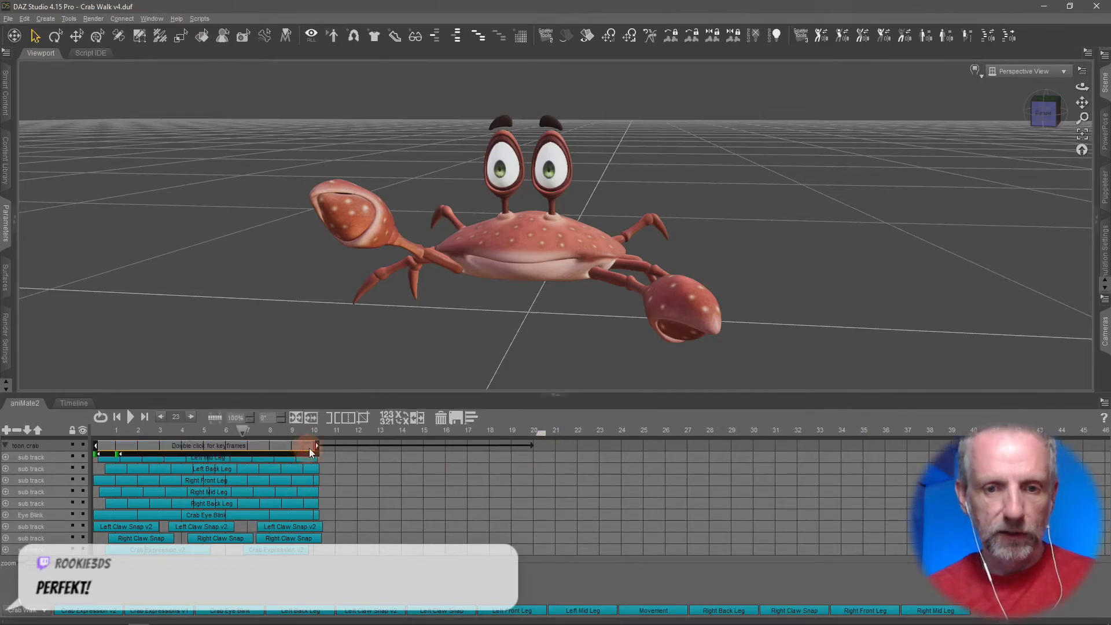
pyautogui.moveTo(318, 450); pyautogui.dragTo(552, 456)
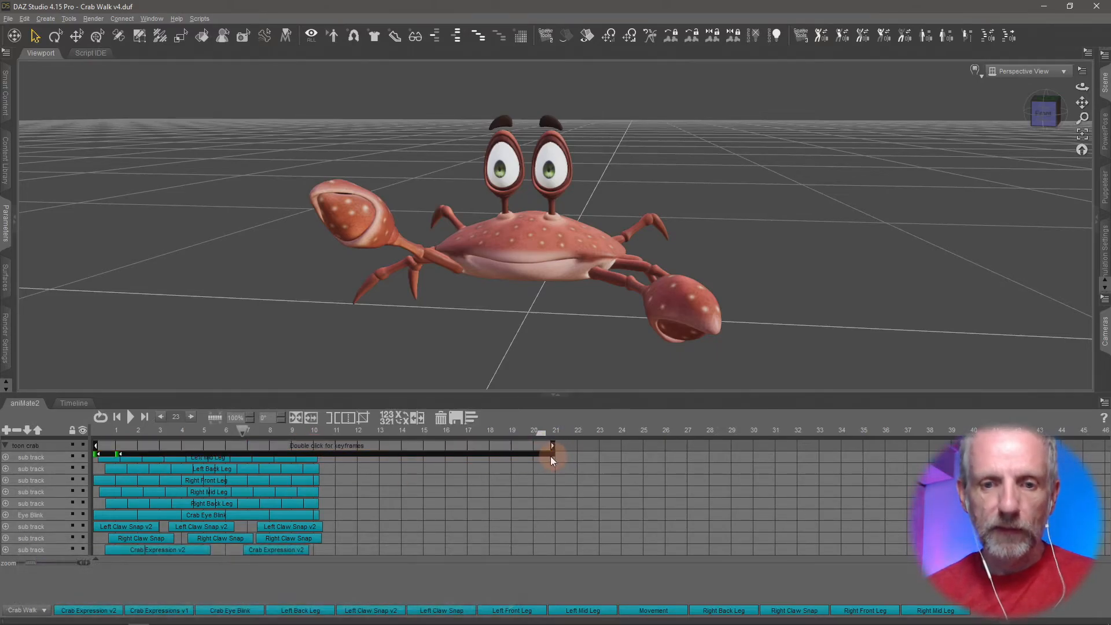
pyautogui.click(300, 460)
pyautogui.moveTo(315, 461); pyautogui.dragTo(554, 467)
pyautogui.click(307, 470)
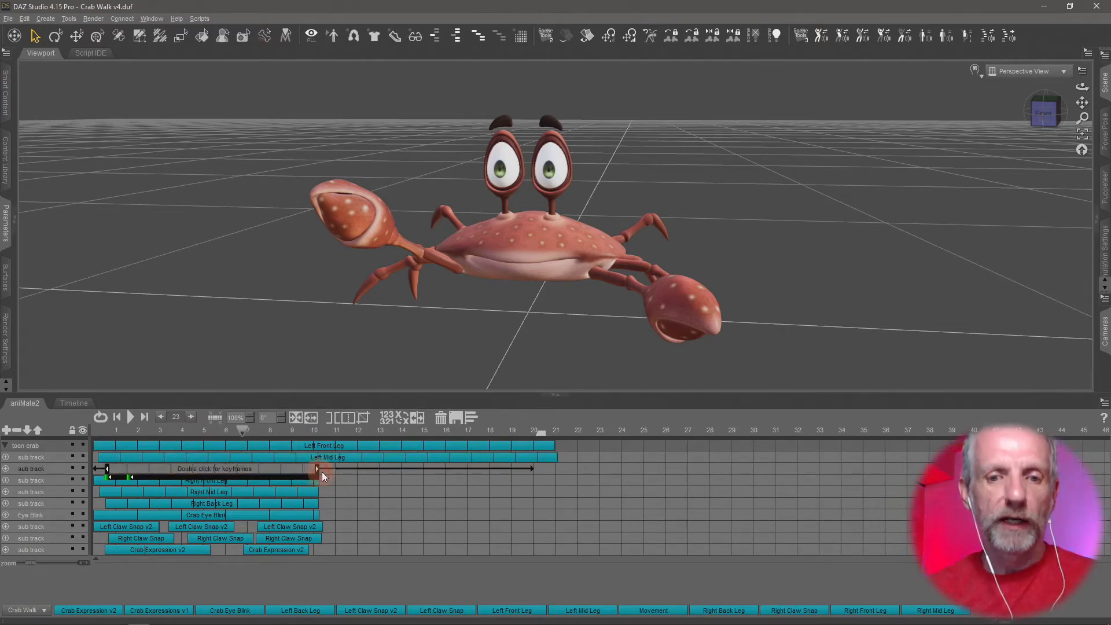
pyautogui.moveTo(317, 469); pyautogui.dragTo(563, 469)
# Move the Right Front Leg block to start at about 11.3 seconds and lengthen the Right Mid and Right Back Leg blocks to about 22 seconds.
pyautogui.click(294, 482)
pyautogui.moveTo(319, 482); pyautogui.dragTo(557, 499)
pyautogui.click(293, 489)
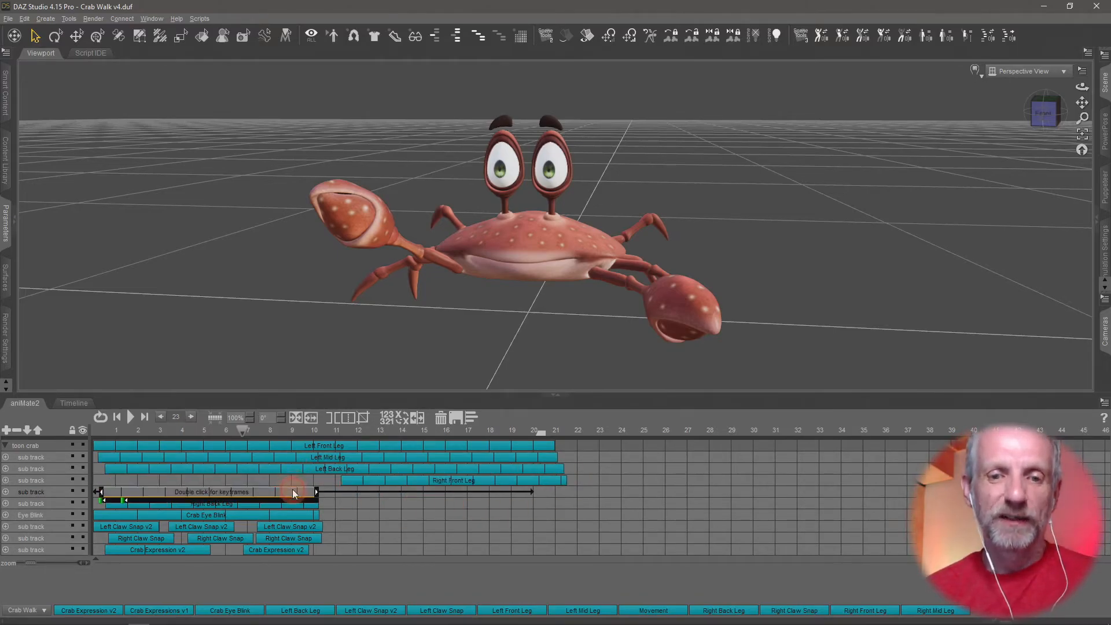
pyautogui.moveTo(316, 495); pyautogui.dragTo(569, 515)
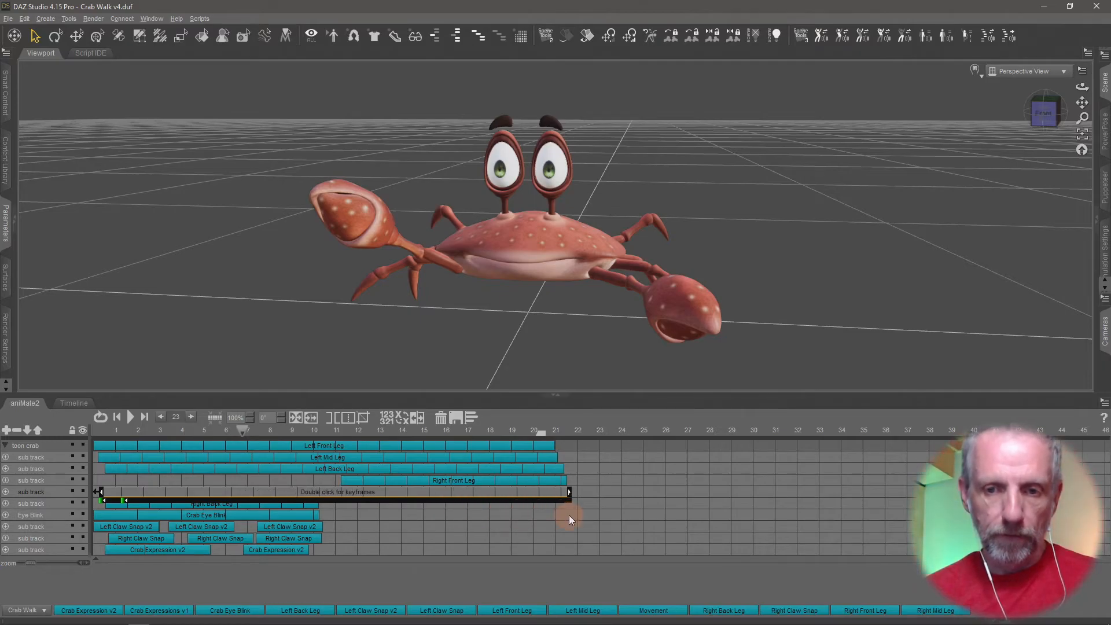
pyautogui.click(280, 501)
pyautogui.moveTo(318, 503); pyautogui.dragTo(573, 520)
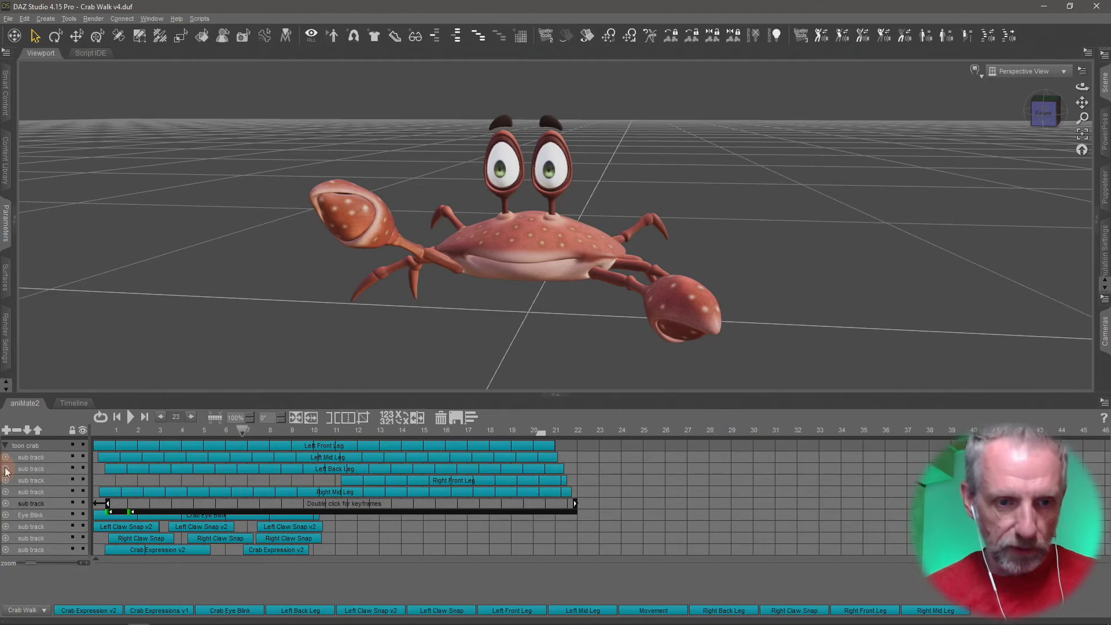
# Rename the first sub track under the toon crab track as "Left Front Leg".
pyautogui.doubleClick(43, 463)
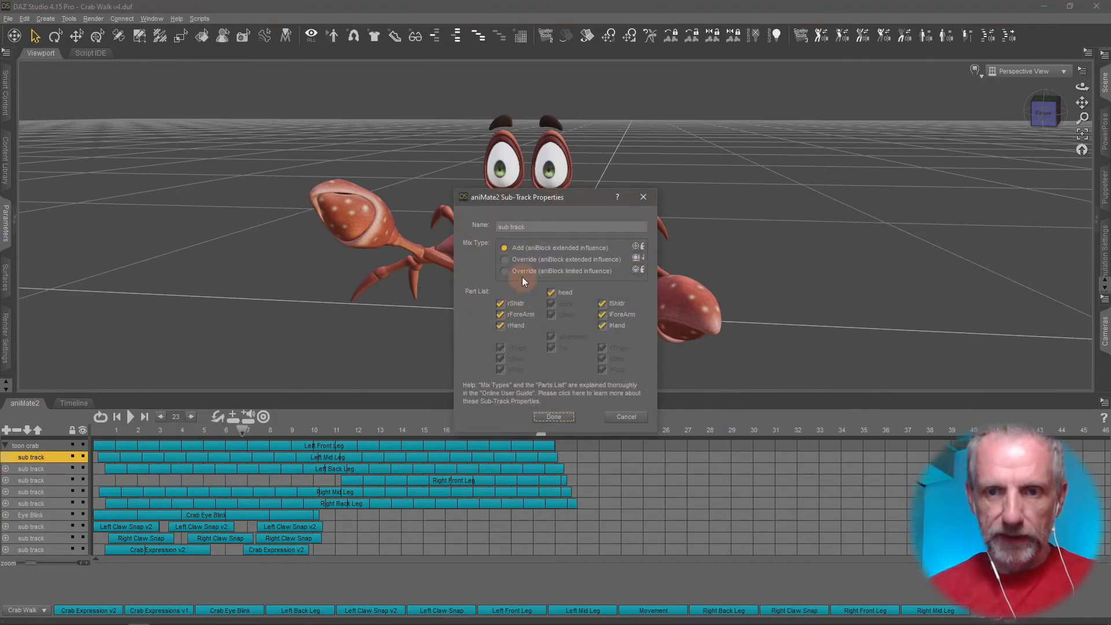
pyautogui.tripleClick(536, 233)
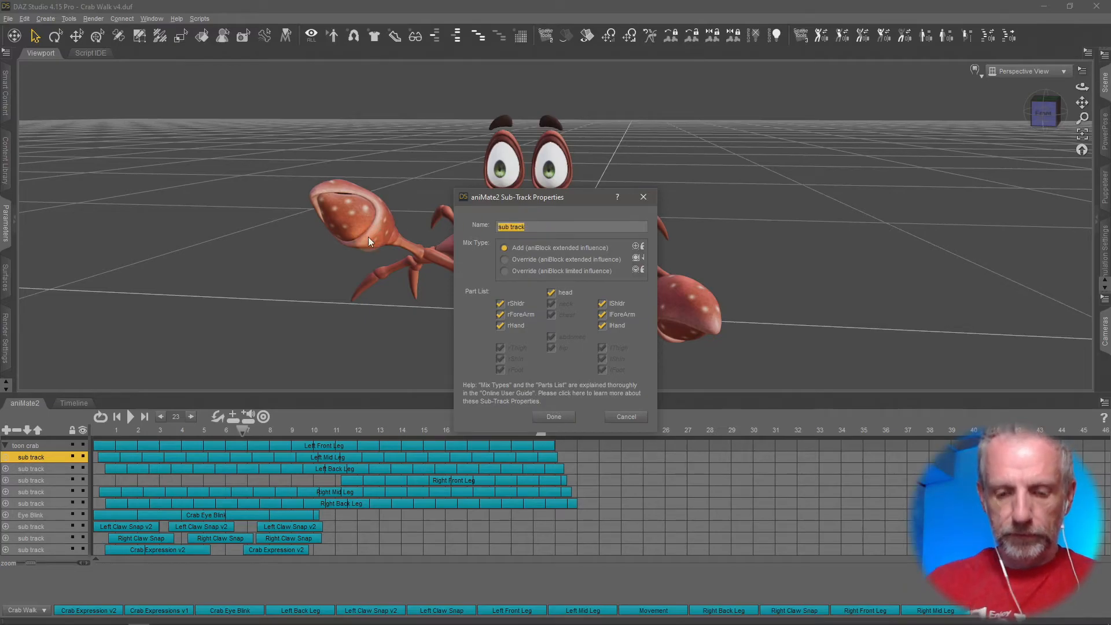
pyautogui.write('Left Front Leg')
pyautogui.press('Return')
pyautogui.click(191, 308)
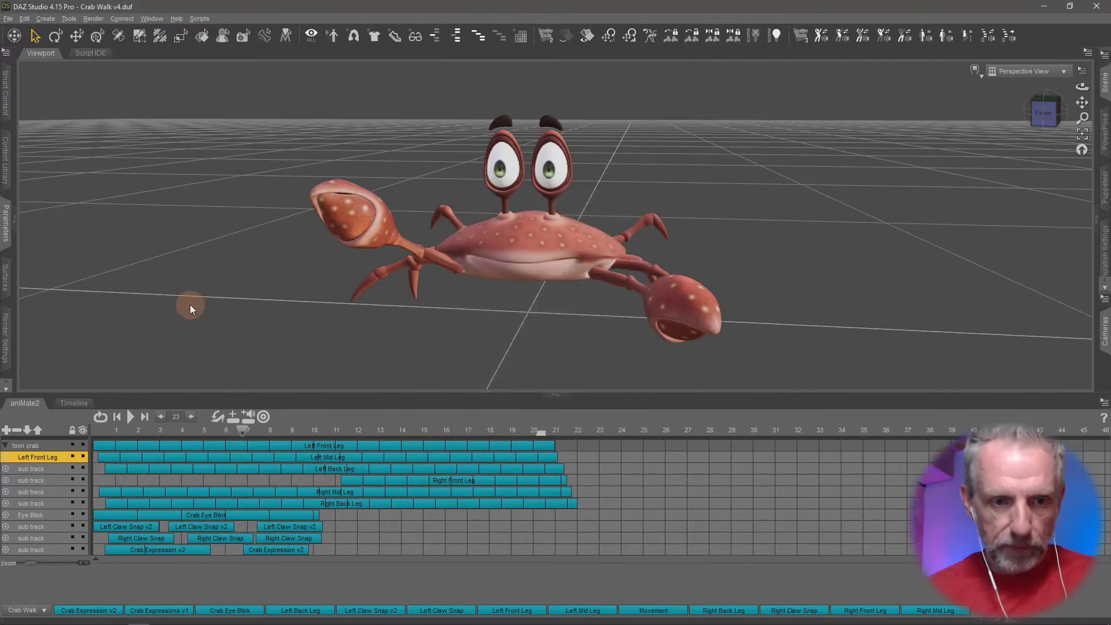
# Rename the second sub track, directly below Left Front Leg, as "Left Mid Leg".
pyautogui.doubleClick(40, 468)
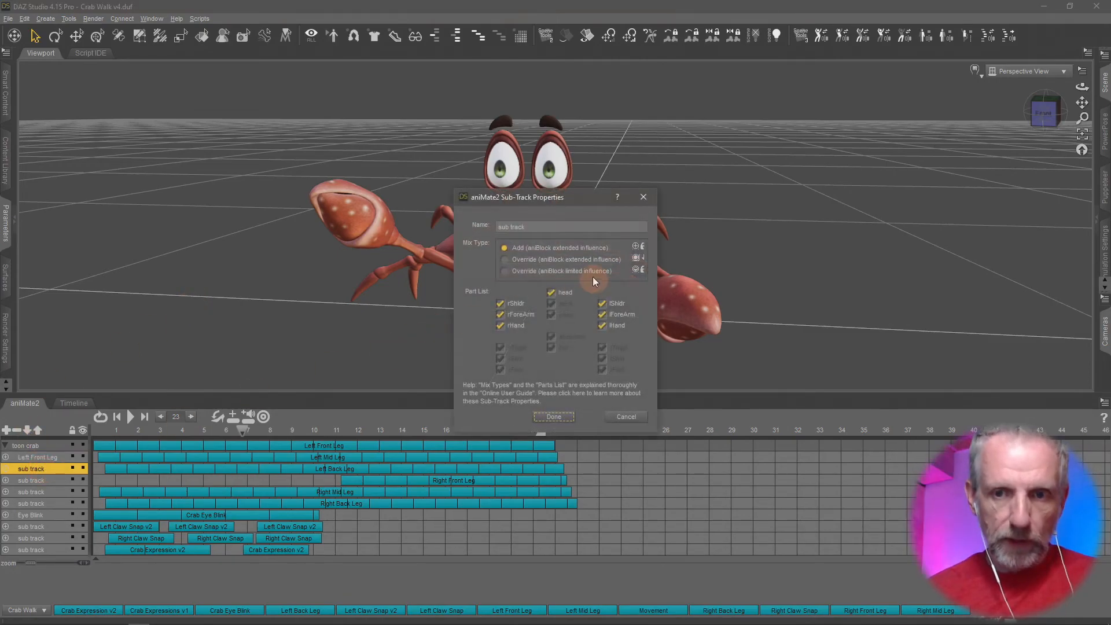
pyautogui.tripleClick(570, 227)
pyautogui.write('Left ')
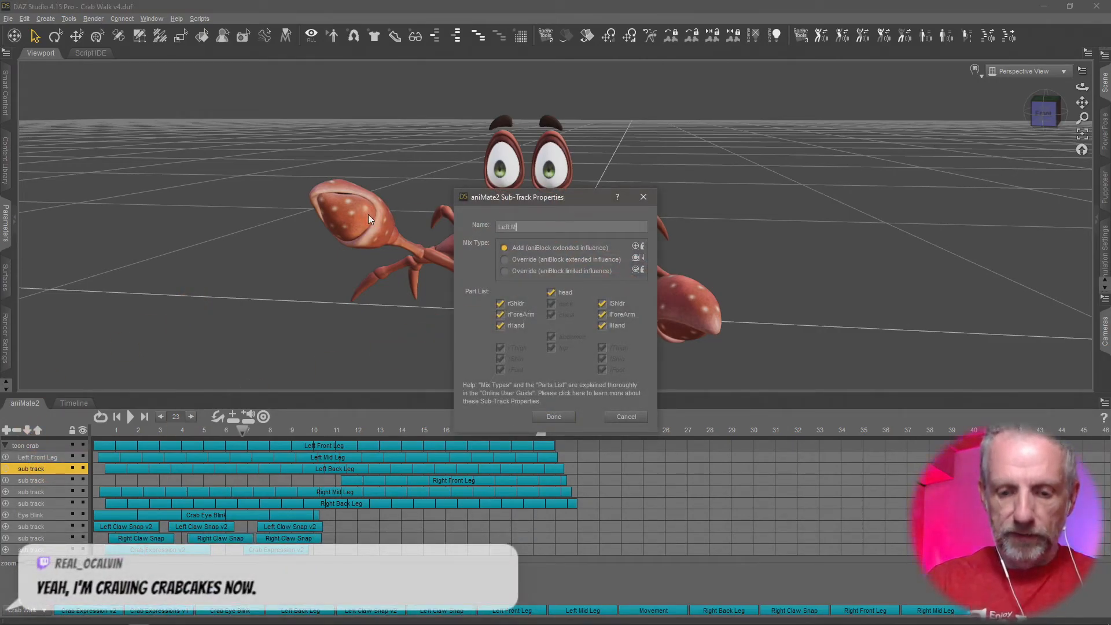
pyautogui.write('Midd')
pyautogui.press('BackSpace')
pyautogui.write('Legg')
pyautogui.press('BackSpace')
pyautogui.press('Return')
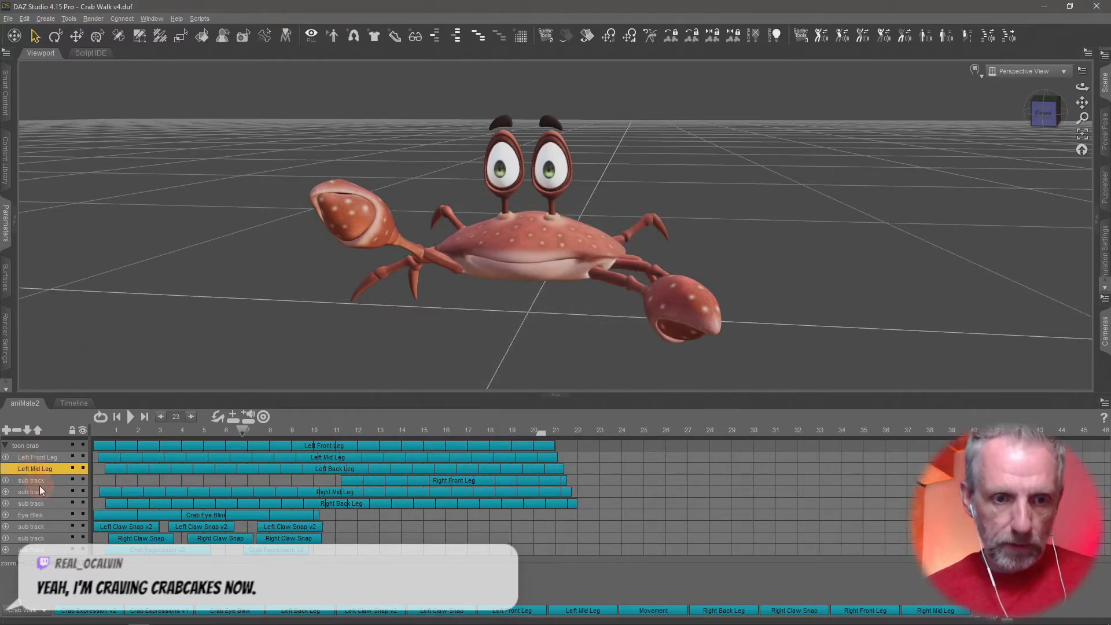
# Rename the third sub track, directly below Left Mid Leg, as "Left Back Leg".
pyautogui.doubleClick(40, 482)
pyautogui.doubleClick(541, 226)
pyautogui.write('Left Back Leg')
pyautogui.press('Return')
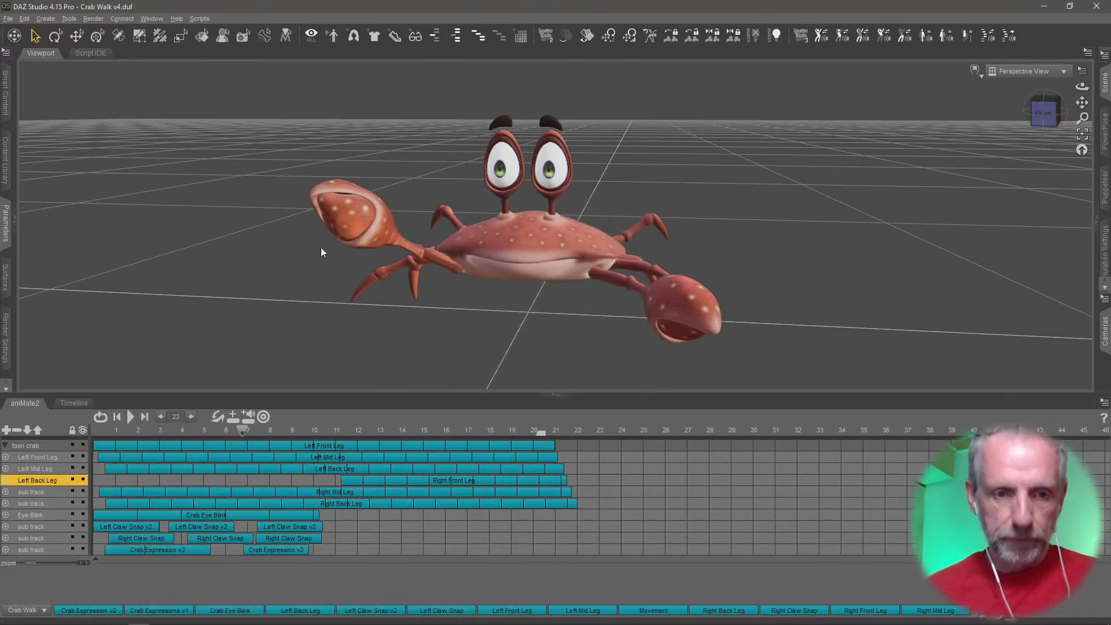
# Rename the fourth sub track, directly below Left Back Leg, as "Right Front Leg".
pyautogui.doubleClick(30, 491)
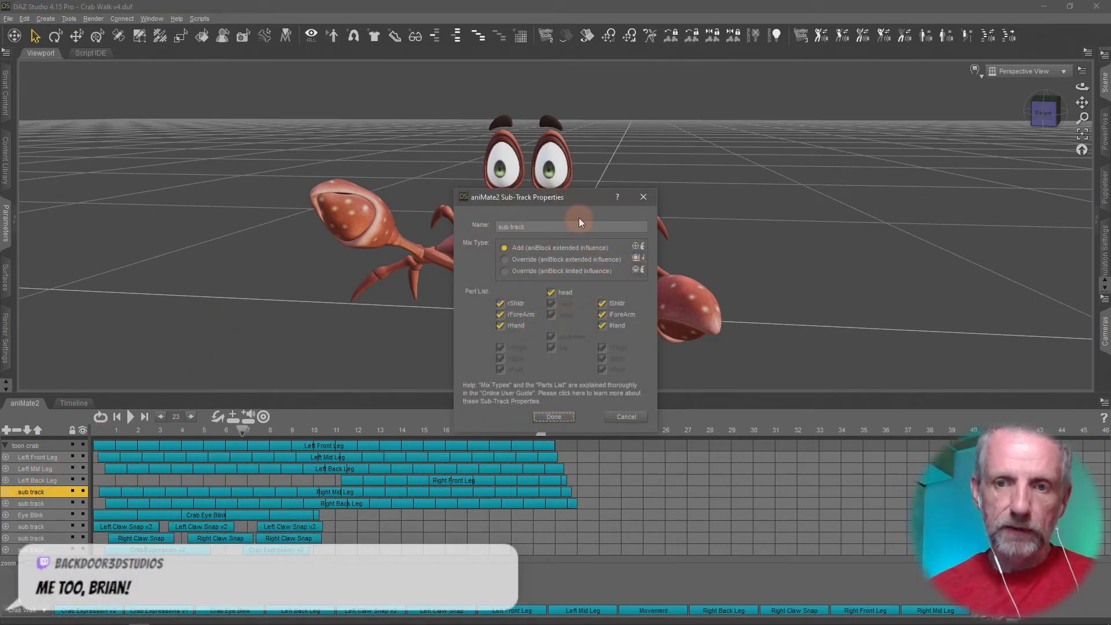
pyautogui.doubleClick(579, 226)
pyautogui.write('Right ')
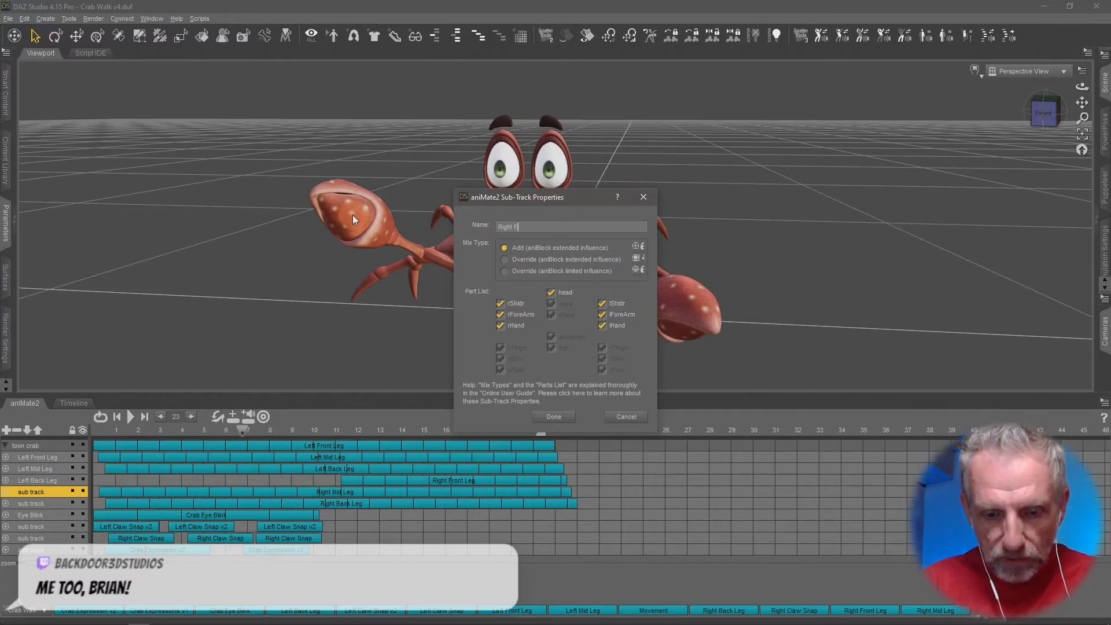
pyautogui.write('Front Leg')
pyautogui.press('Return')
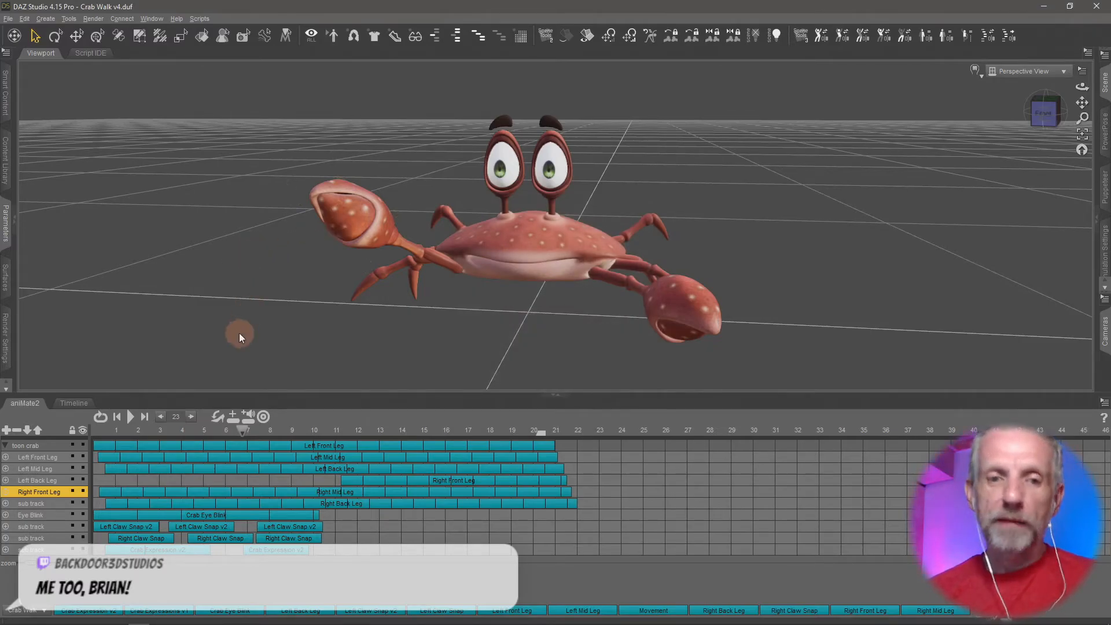
# Rename the unnamed sub track directly below Right Front Leg as "Right Mid Leg".
pyautogui.doubleClick(38, 504)
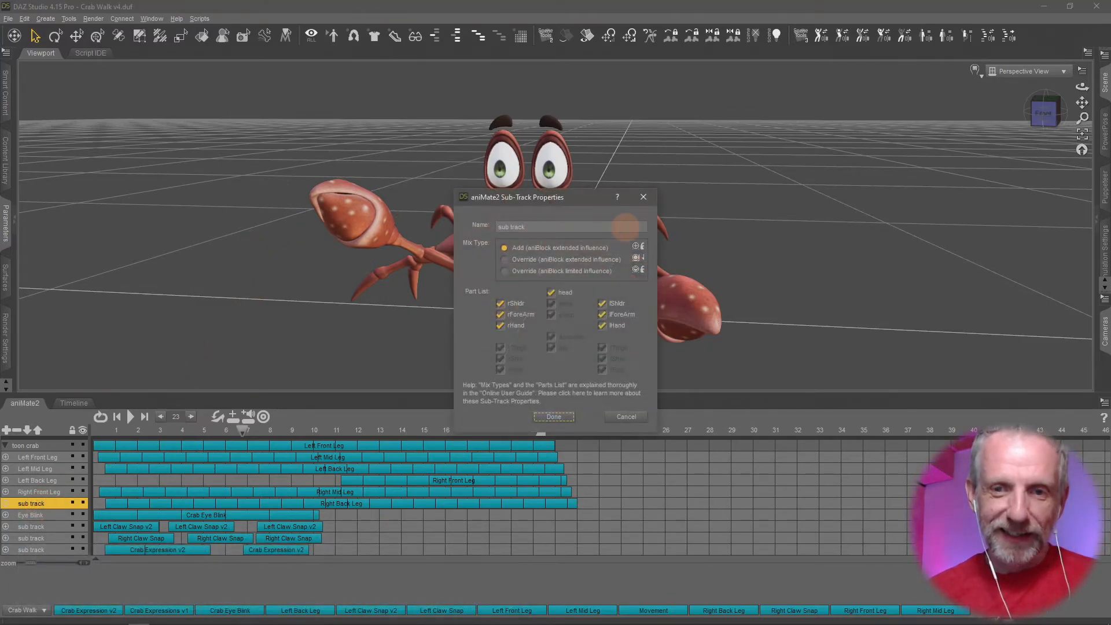
pyautogui.moveTo(537, 228); pyautogui.dragTo(394, 250)
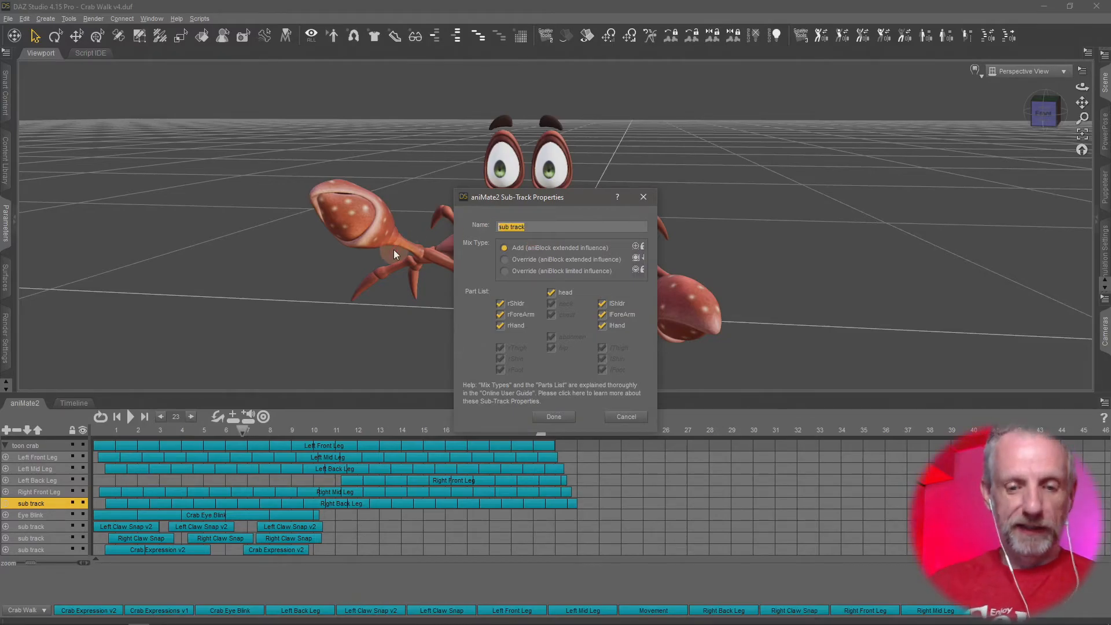
pyautogui.write('Right Mid Leg')
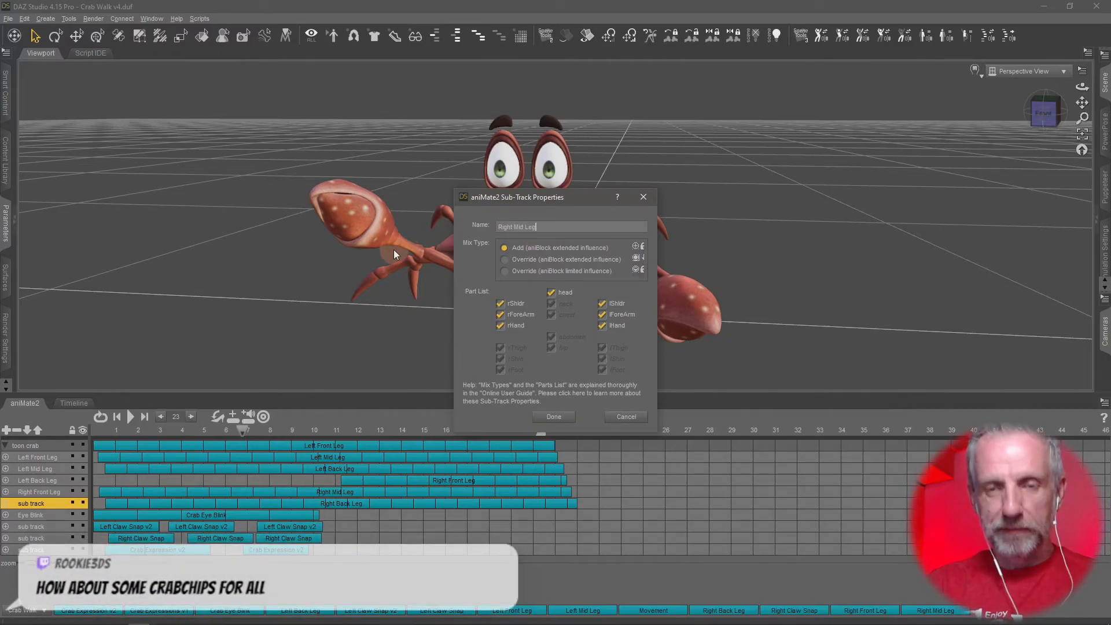
pyautogui.press('Return')
# Rename the Eye Blink sub track, directly below Right Mid Leg, as "Right Back Leg".
pyautogui.doubleClick(42, 516)
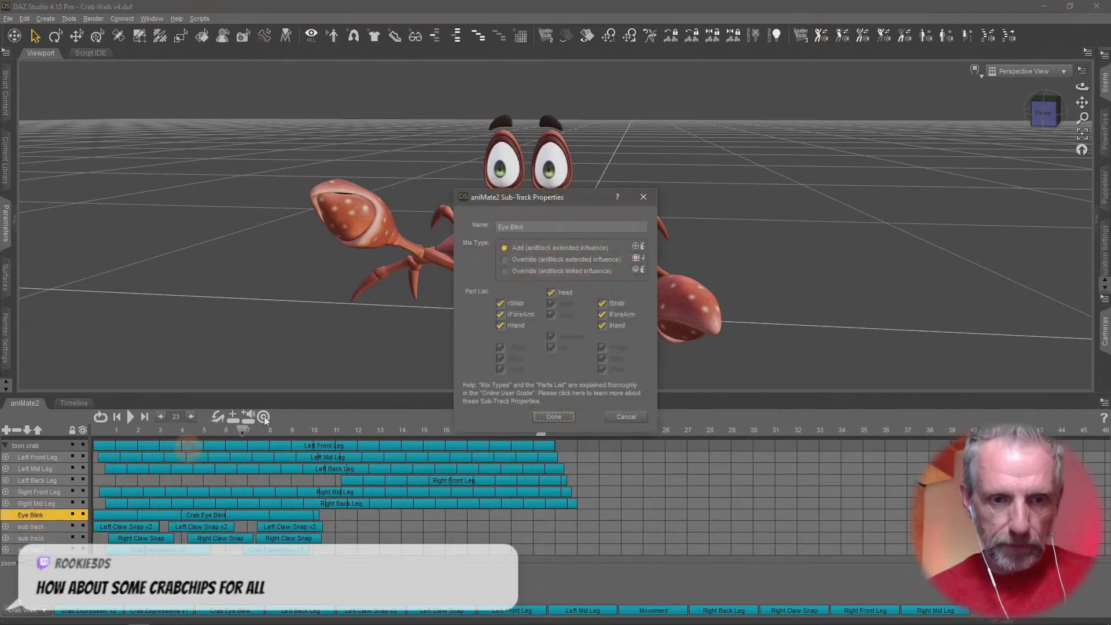
pyautogui.moveTo(525, 227); pyautogui.dragTo(417, 237)
pyautogui.write('Right Back Leg')
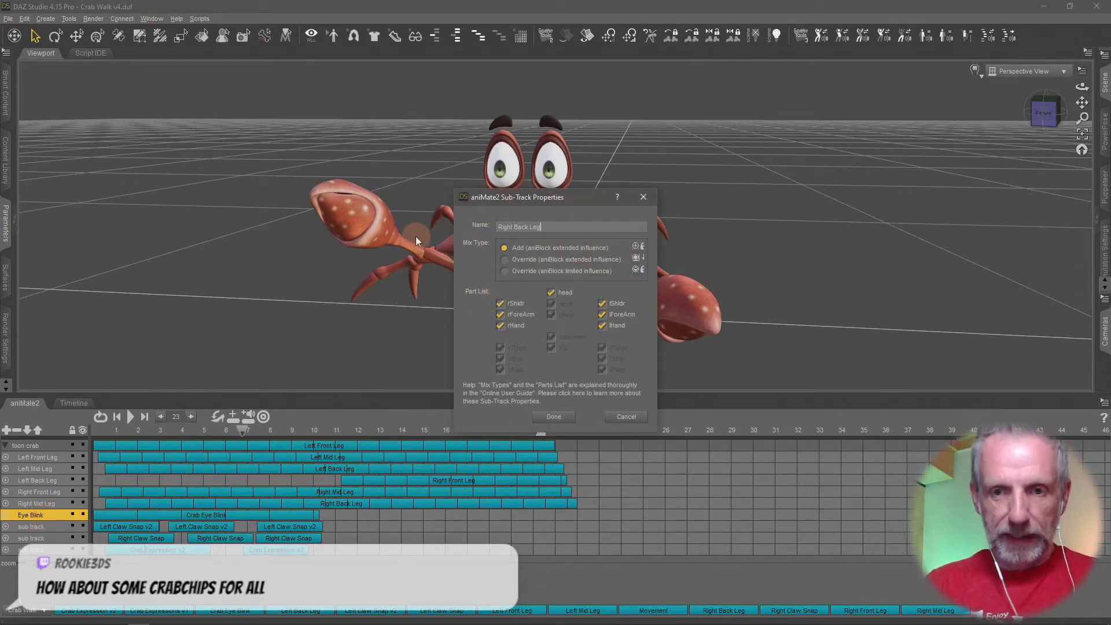
pyautogui.press('Return')
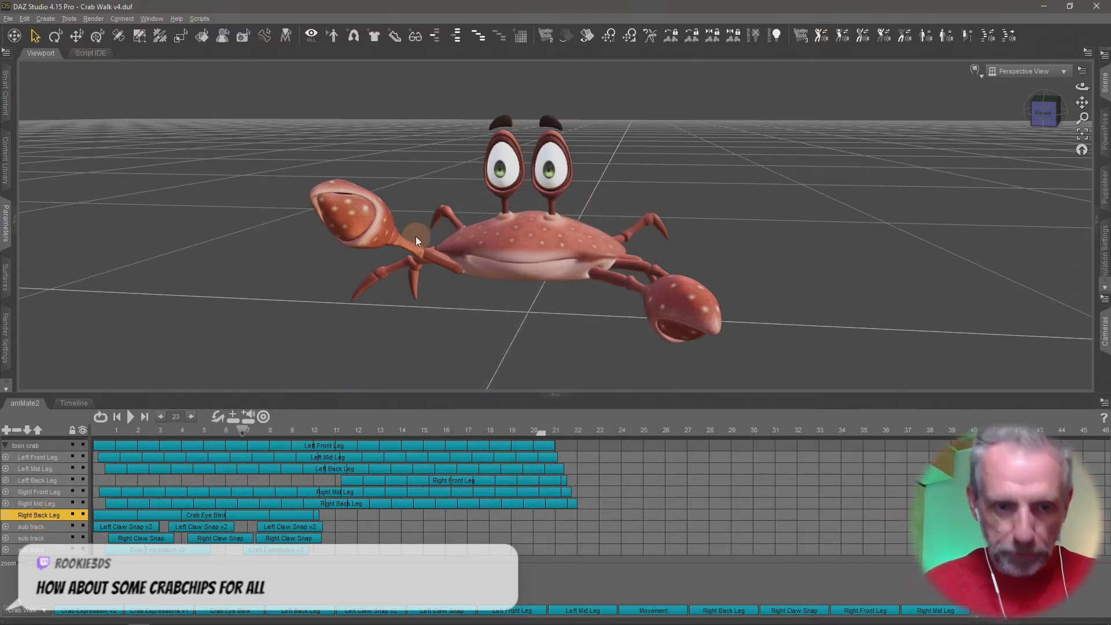
# Rename the unnamed sub track directly below Right Back Leg as "Left Claw".
pyautogui.doubleClick(48, 527)
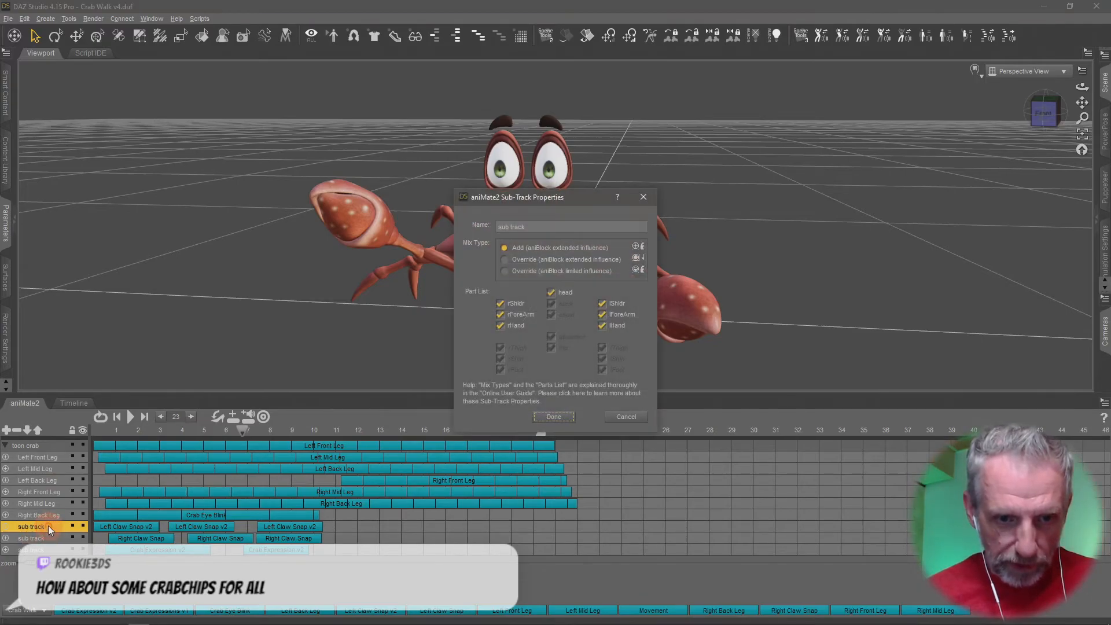
pyautogui.moveTo(536, 226); pyautogui.dragTo(434, 222)
pyautogui.write('Left Claw')
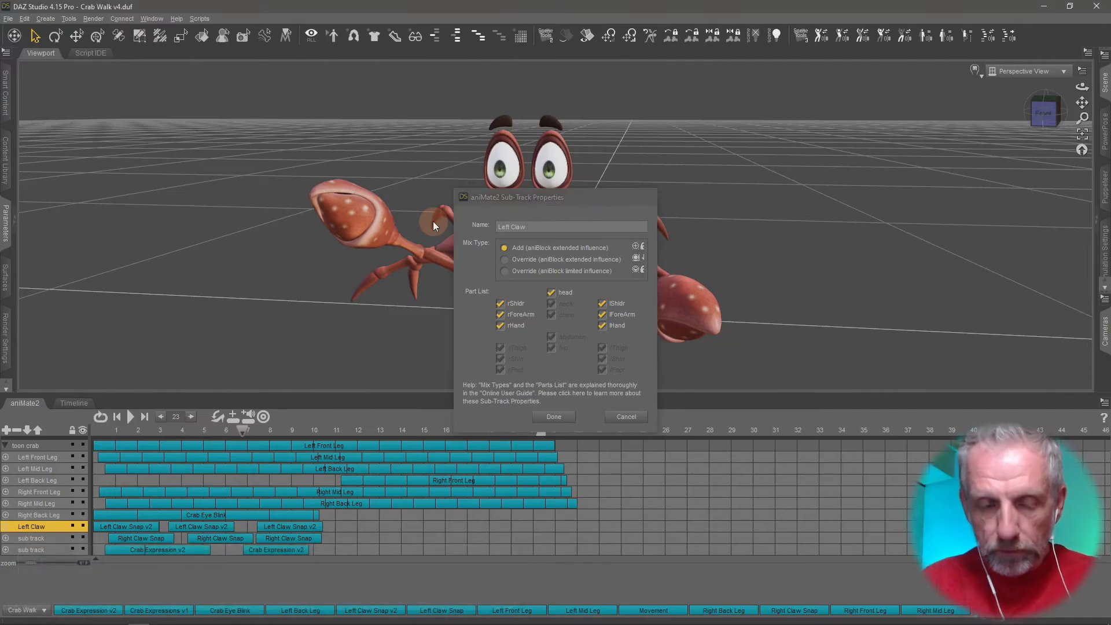
pyautogui.press('Return')
# Rename the sub track directly below Left Claw as "Right Claw".
pyautogui.doubleClick(34, 536)
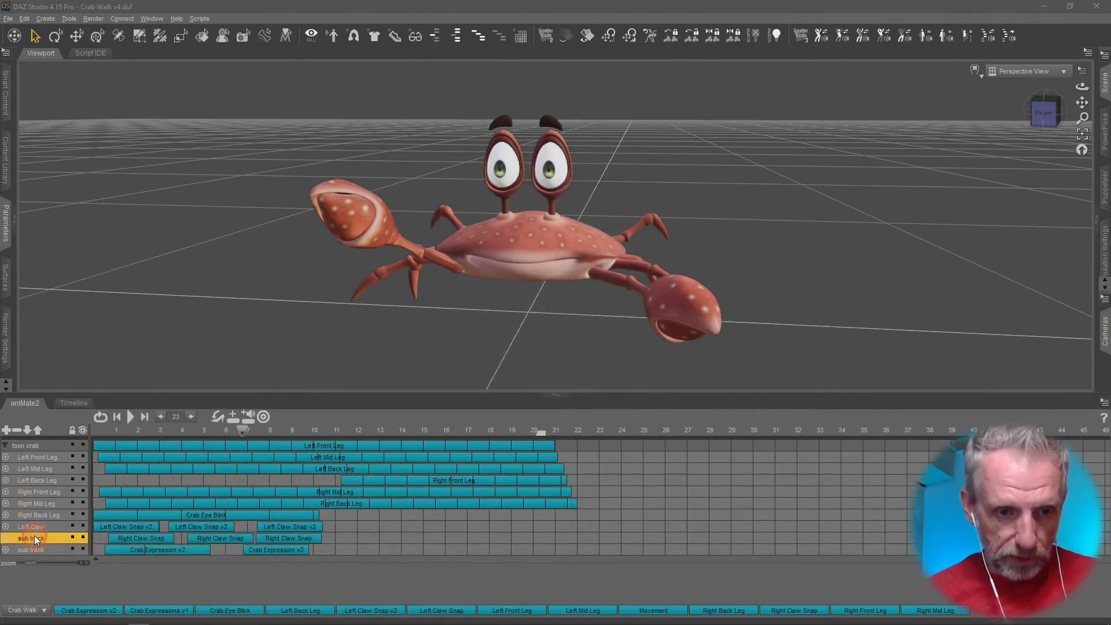
pyautogui.moveTo(541, 227); pyautogui.dragTo(399, 227)
pyautogui.write('Right Claw')
pyautogui.press('Return')
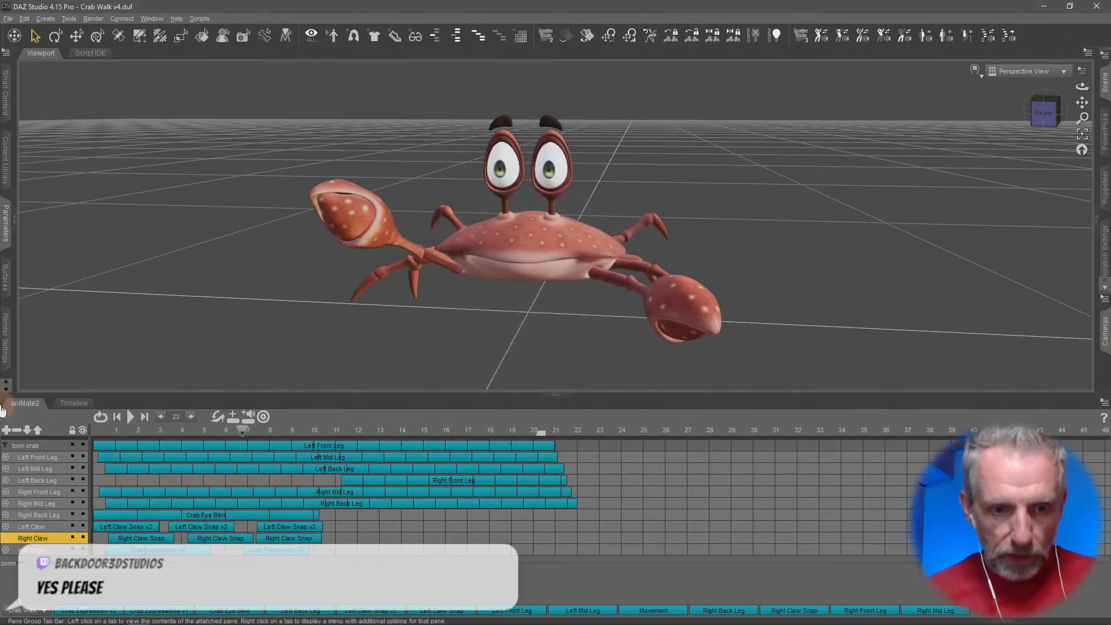
# Rename the last sub track, directly below Right Claw, as "Expressions".
pyautogui.doubleClick(34, 550)
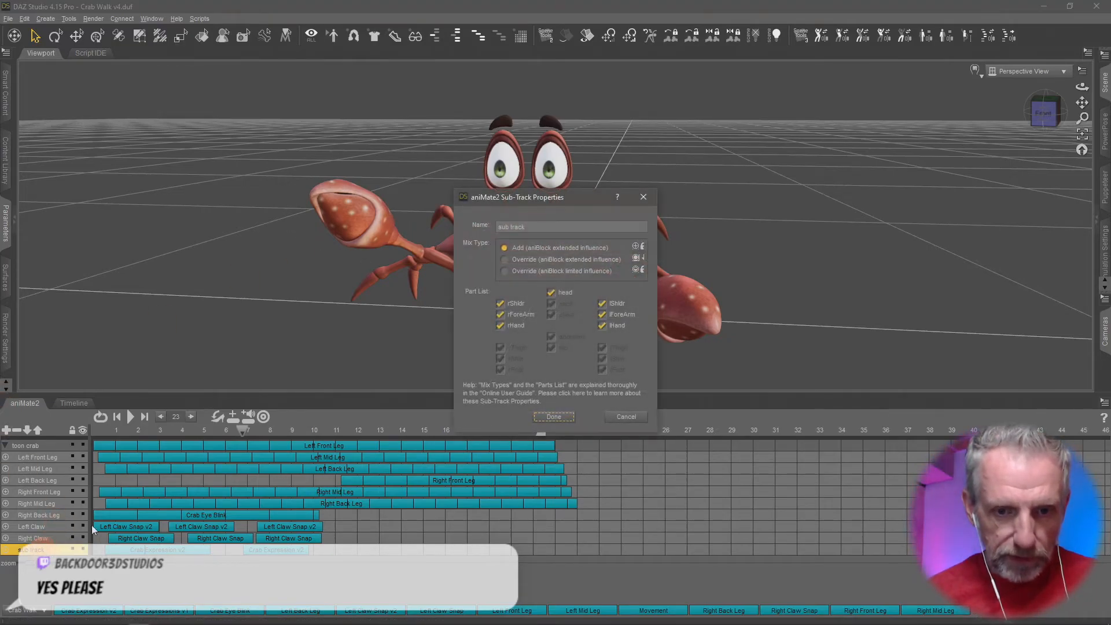
pyautogui.click(407, 226)
pyautogui.write('Expressions')
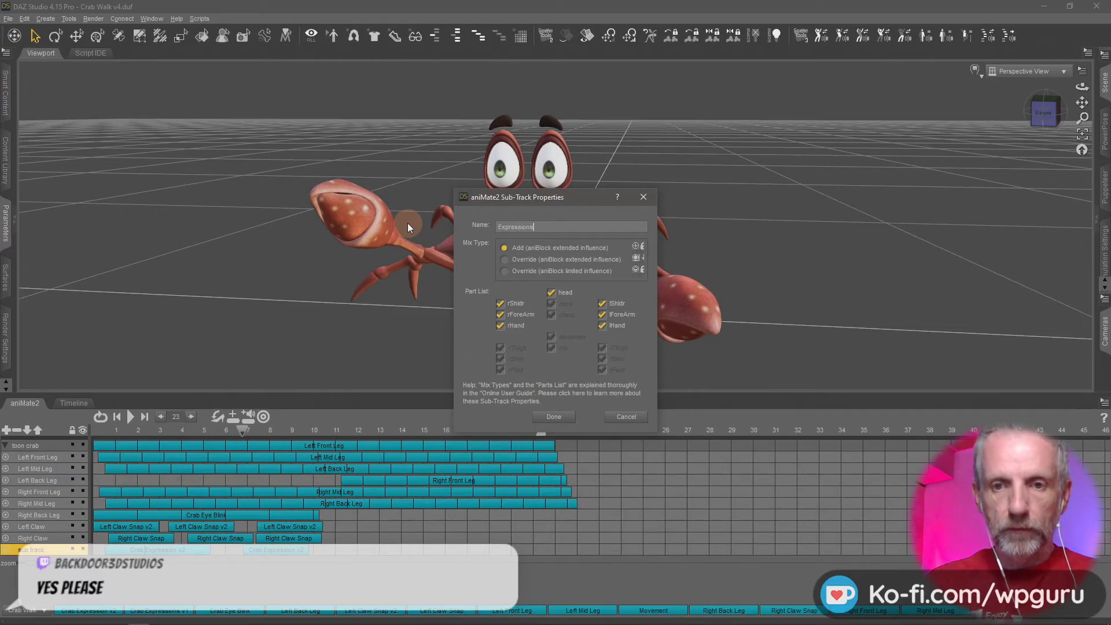
pyautogui.press('Return')
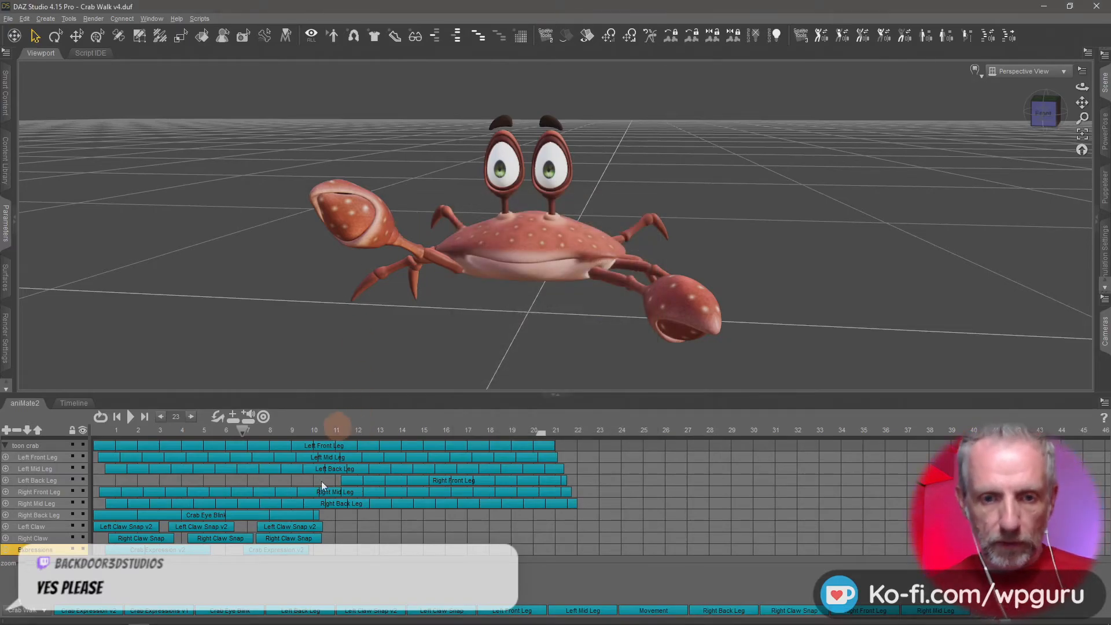
# Lengthen the second Crab Expression v2 block on the Expressions track, add another reaching about 23 seconds, and preview the animation.
pyautogui.click(294, 550)
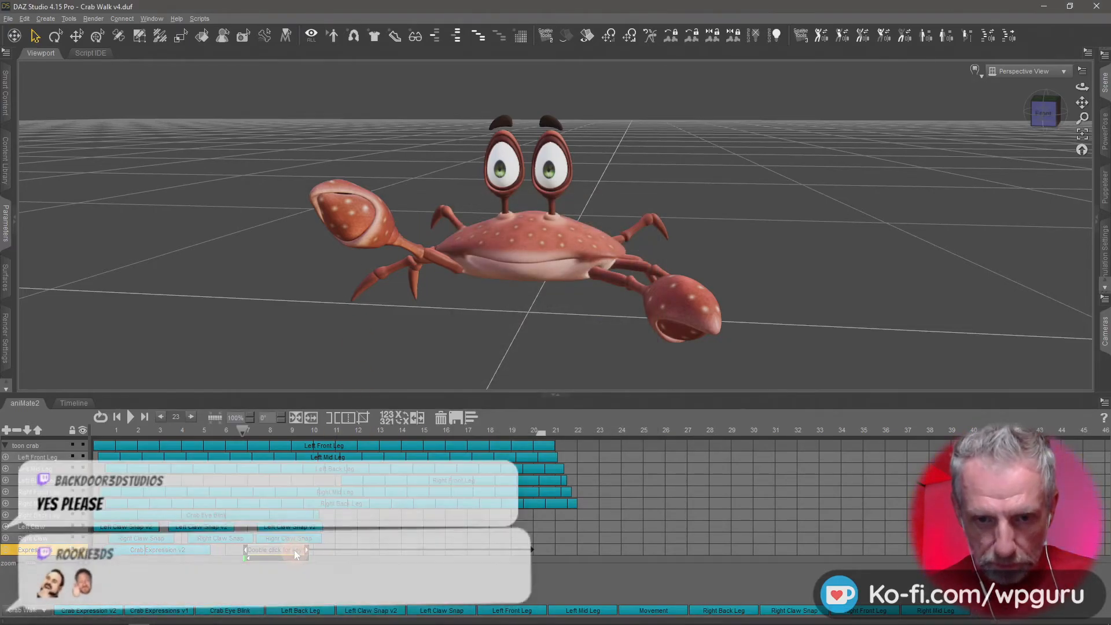
pyautogui.moveTo(308, 551); pyautogui.dragTo(421, 552)
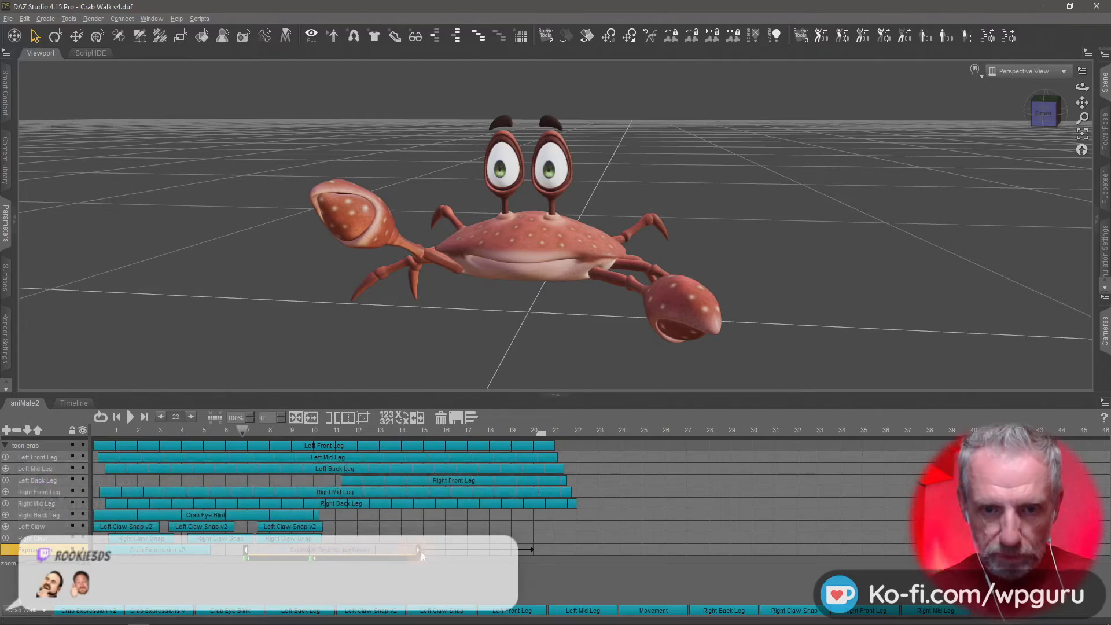
pyautogui.click(446, 574)
pyautogui.moveTo(108, 613); pyautogui.dragTo(606, 552)
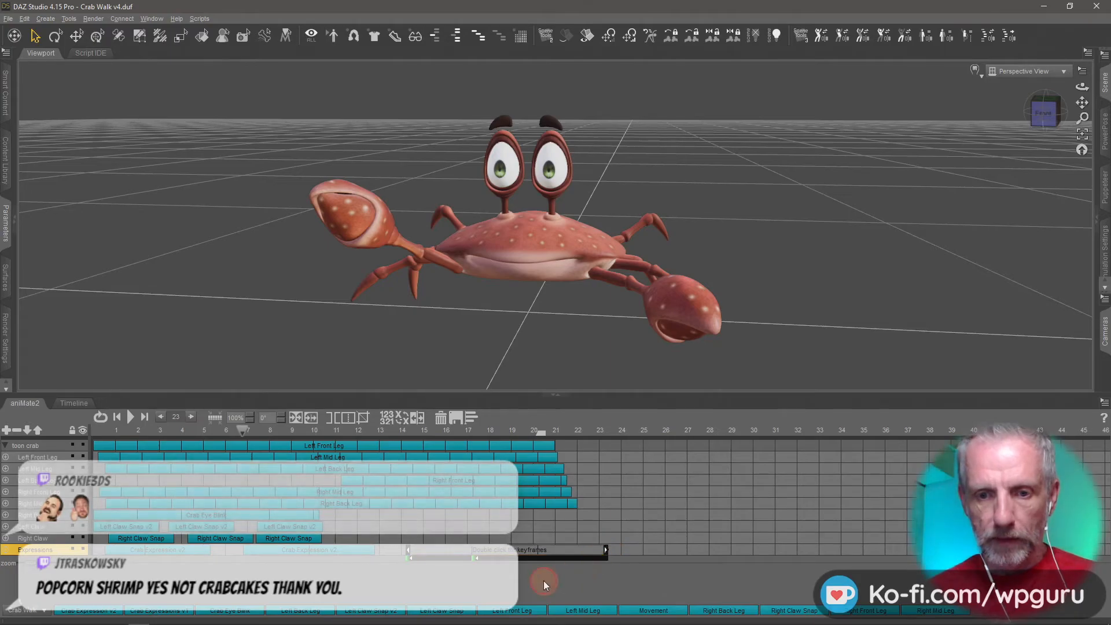
pyautogui.moveTo(524, 551); pyautogui.dragTo(512, 551)
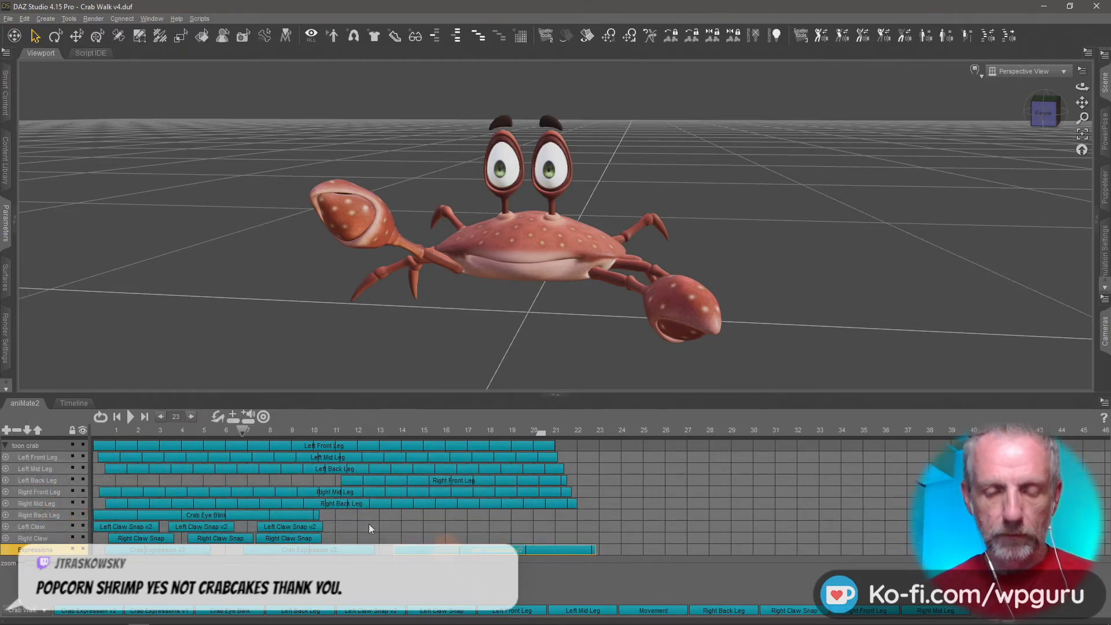
pyautogui.click(133, 416)
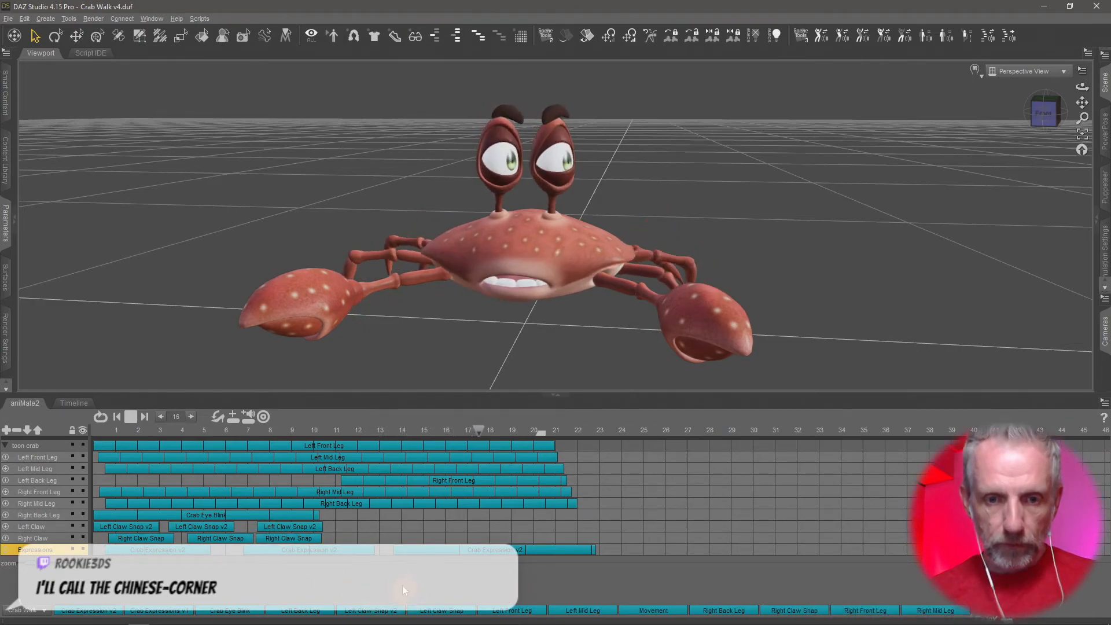
pyautogui.click(129, 416)
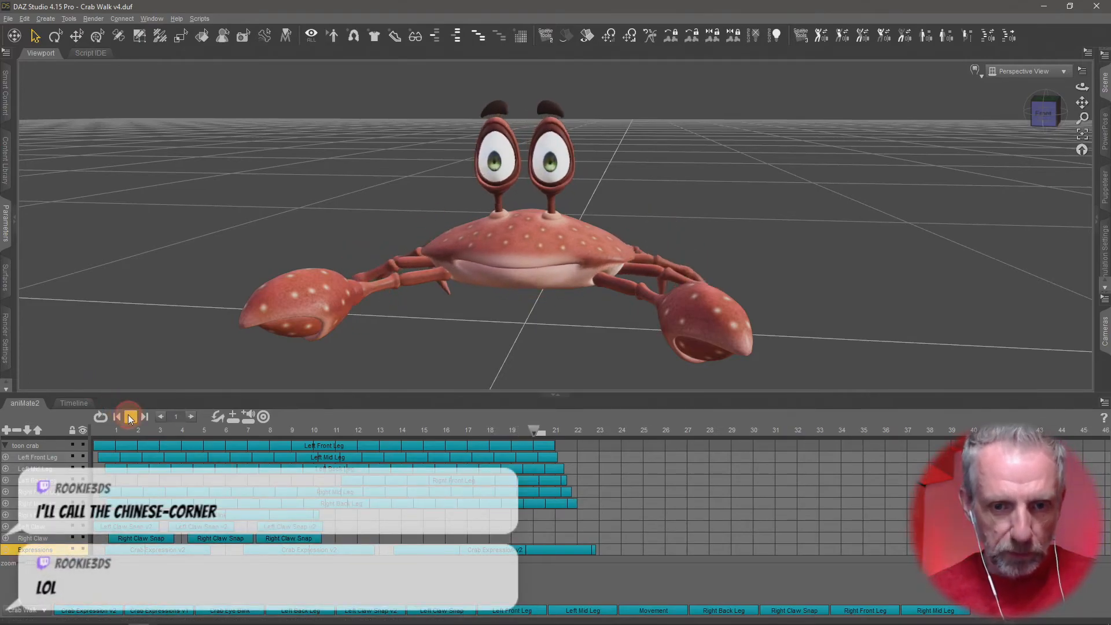
# Extend the last Left Claw Snap v2 and Right Claw Snap blocks to about 16 seconds.
pyautogui.click(315, 529)
pyautogui.moveTo(324, 528); pyautogui.dragTo(455, 534)
pyautogui.click(316, 540)
pyautogui.moveTo(320, 542); pyautogui.dragTo(456, 547)
pyautogui.click(353, 588)
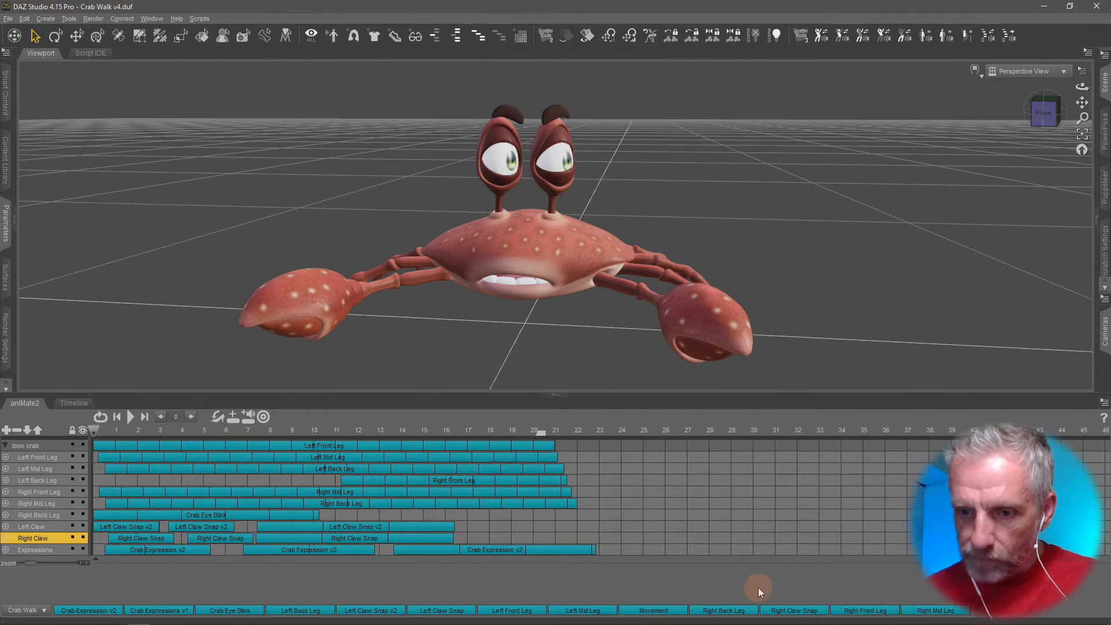
# Add a Right Claw Snap block extended to about 23 seconds and a Left Claw Snap block on their claw tracks, and play the animation.
pyautogui.moveTo(787, 609); pyautogui.dragTo(497, 538)
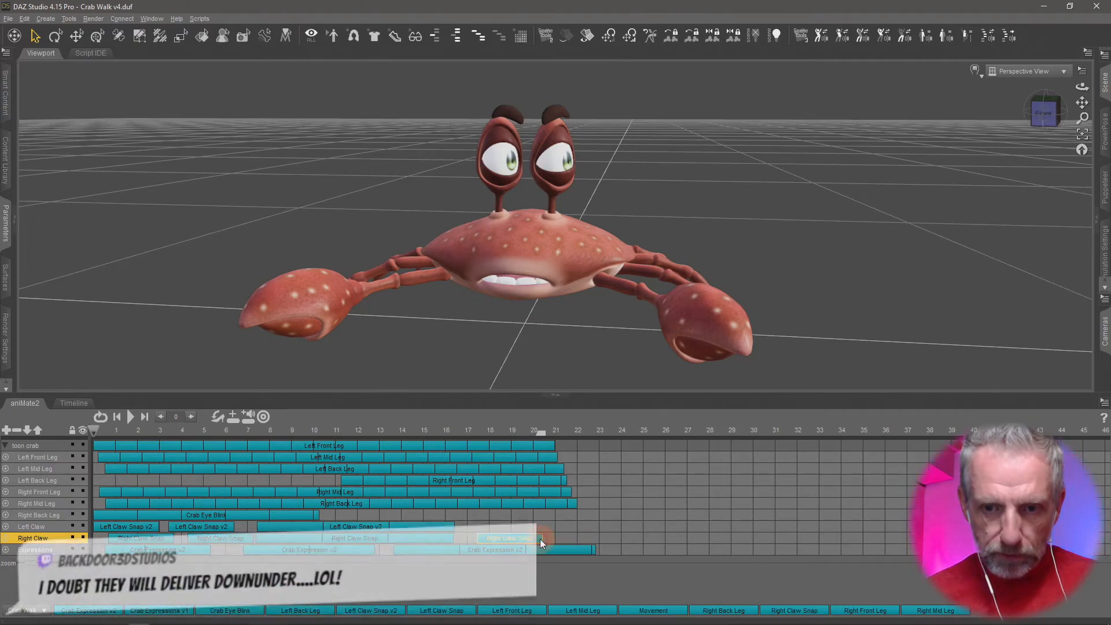
pyautogui.click(530, 538)
pyautogui.moveTo(544, 538); pyautogui.dragTo(610, 545)
pyautogui.moveTo(450, 604); pyautogui.dragTo(531, 529)
pyautogui.click(235, 446)
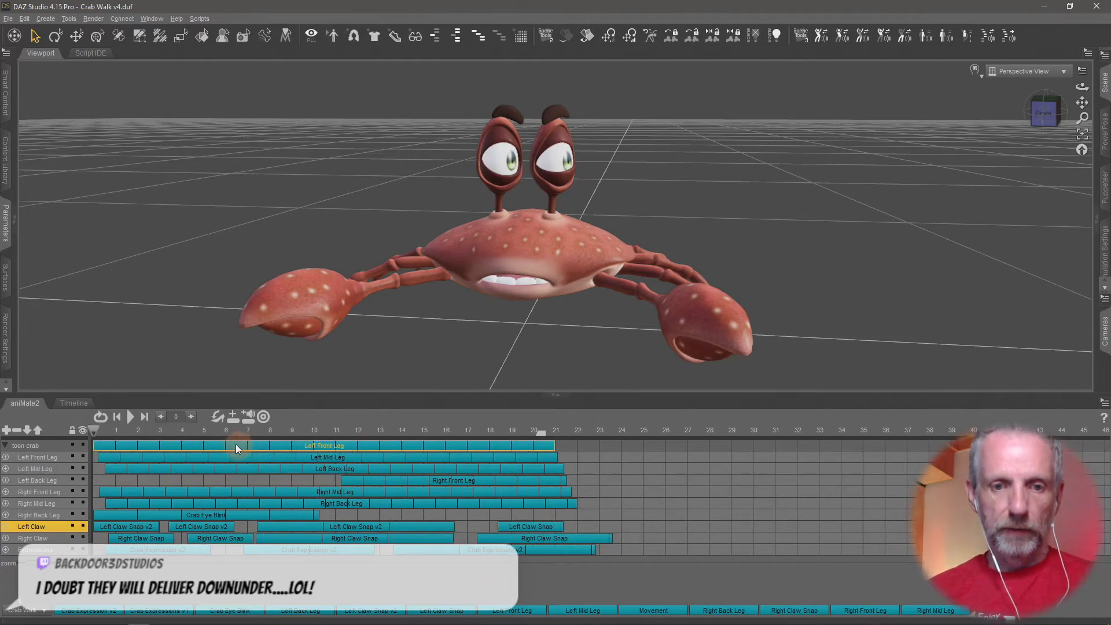
pyautogui.click(131, 417)
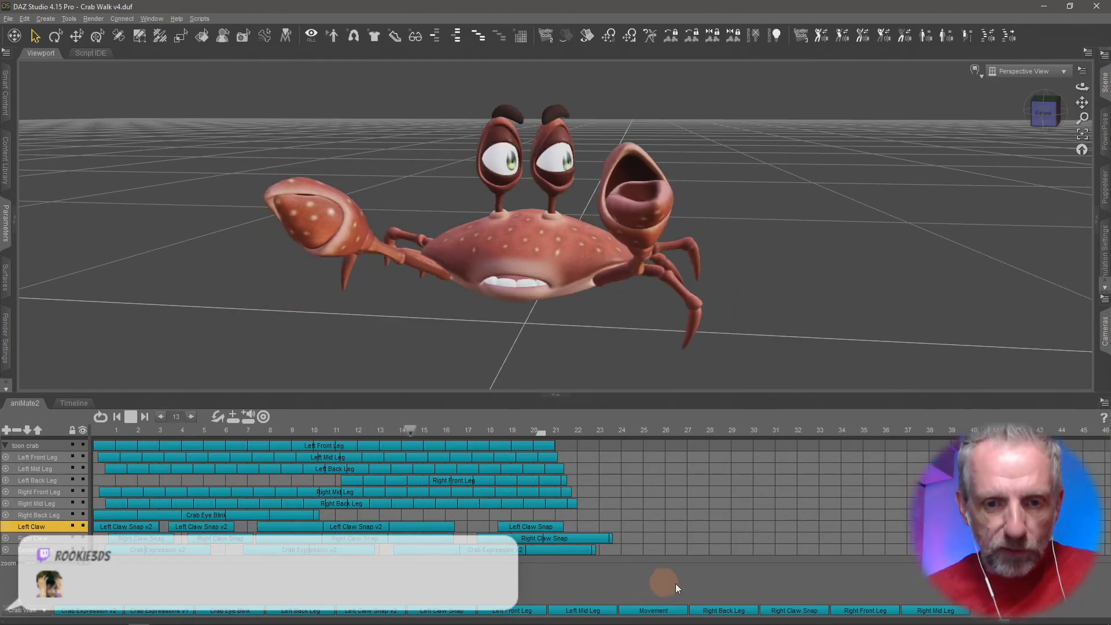
# Move the Right Front Leg block on the Left Back Leg track to the timeline start and extend it to about 22 seconds.
pyautogui.click(405, 481)
pyautogui.moveTo(404, 481); pyautogui.dragTo(155, 467)
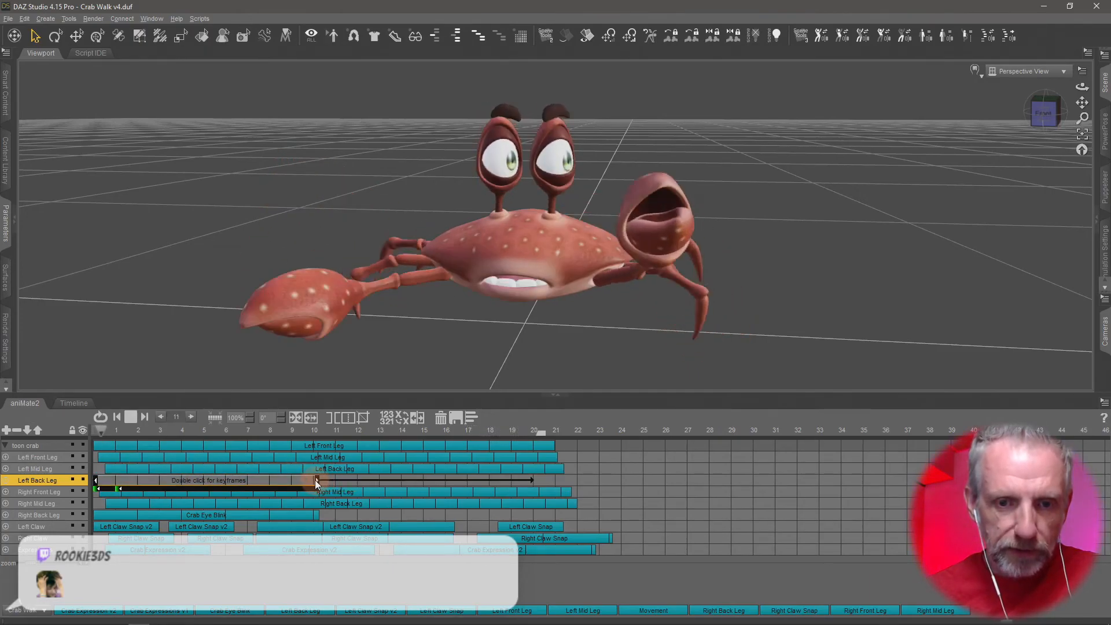
pyautogui.moveTo(316, 480); pyautogui.dragTo(410, 480)
pyautogui.moveTo(512, 499); pyautogui.dragTo(576, 501)
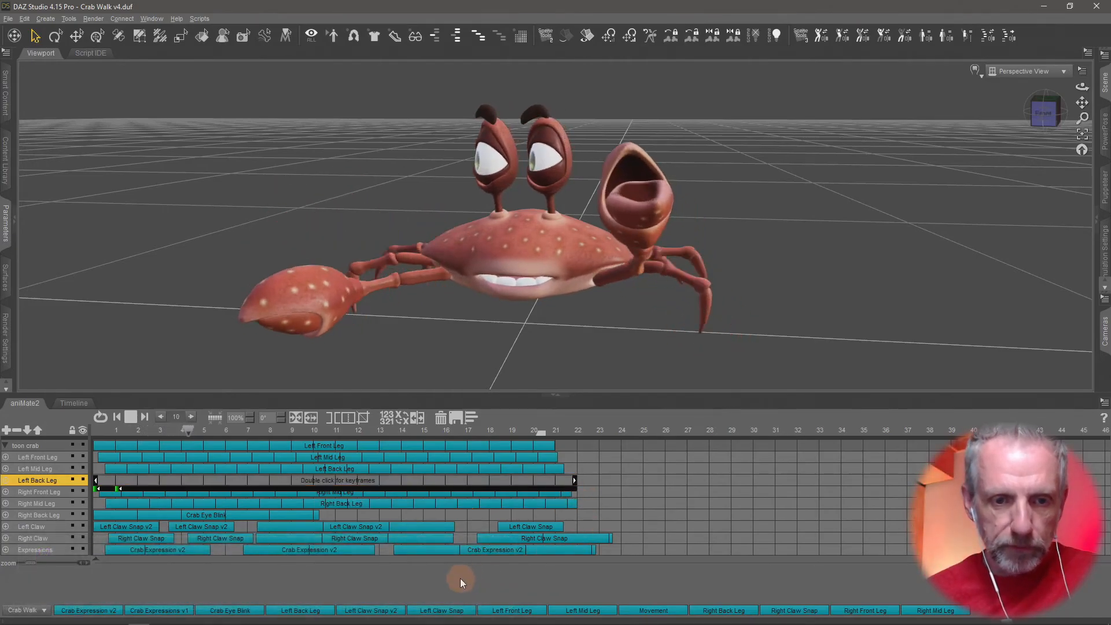
pyautogui.click(460, 579)
# Extend the Crab Eye Blink block on the Right Back Leg track to about 22 seconds.
pyautogui.keyDown('alt'); pyautogui.moveTo(542, 380); pyautogui.dragTo(603, 305); pyautogui.keyUp('alt')
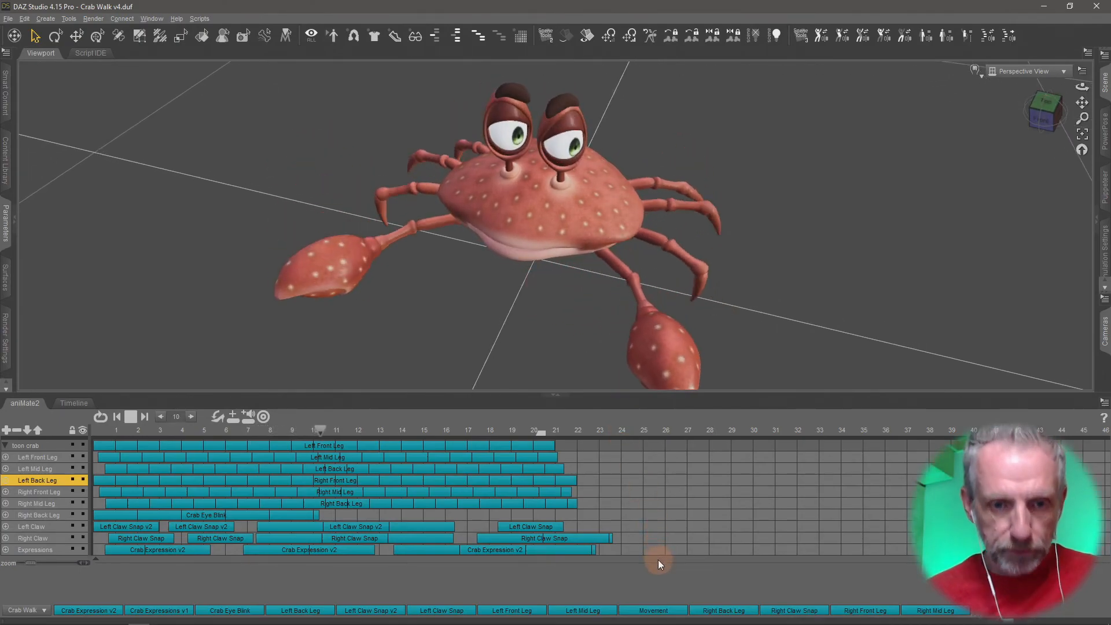
pyautogui.click(300, 514)
pyautogui.moveTo(317, 515); pyautogui.dragTo(586, 529)
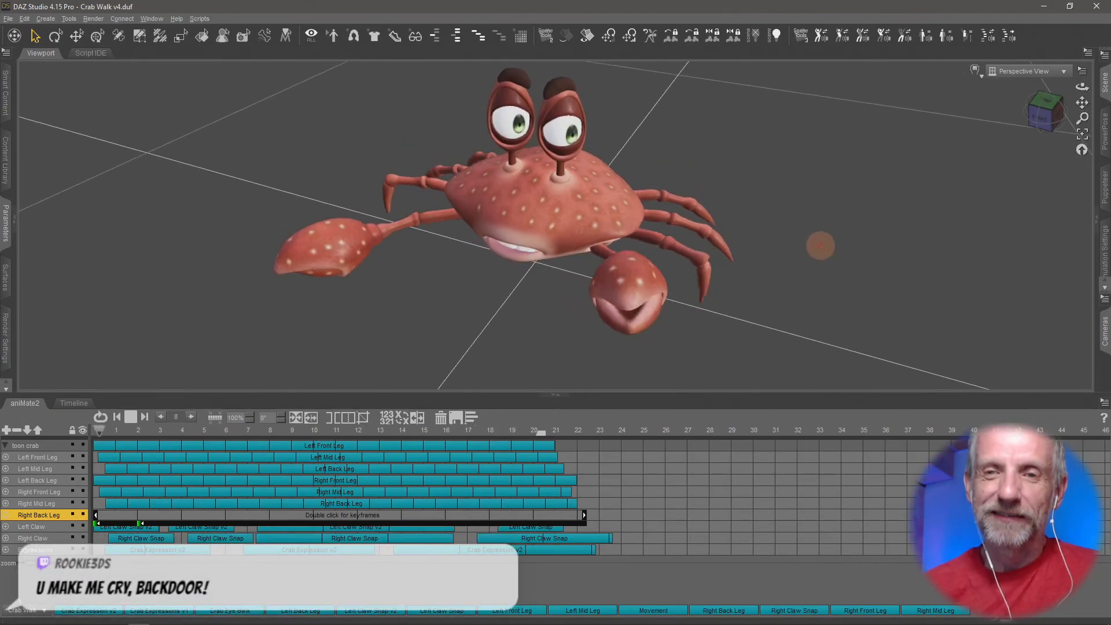
# Collapse the aniMate2 pane and watch the crab animation play in the enlarged viewport from an angled front view.
pyautogui.moveTo(828, 282); pyautogui.dragTo(836, 278, button='middle')
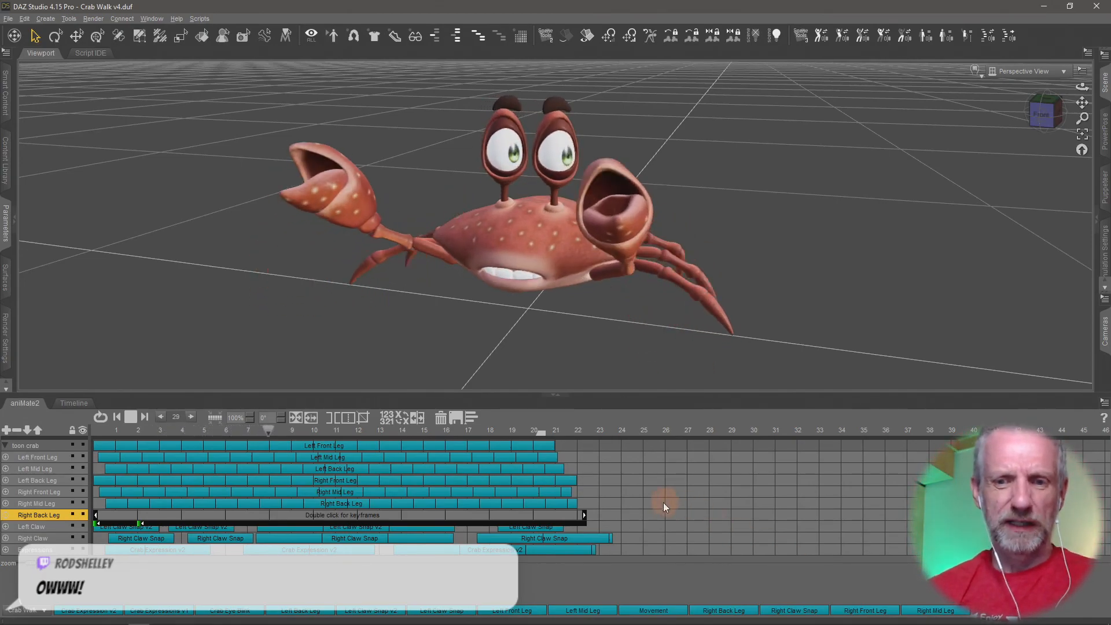
pyautogui.scroll(3, 619, 492)
pyautogui.scroll(-1, 620, 493)
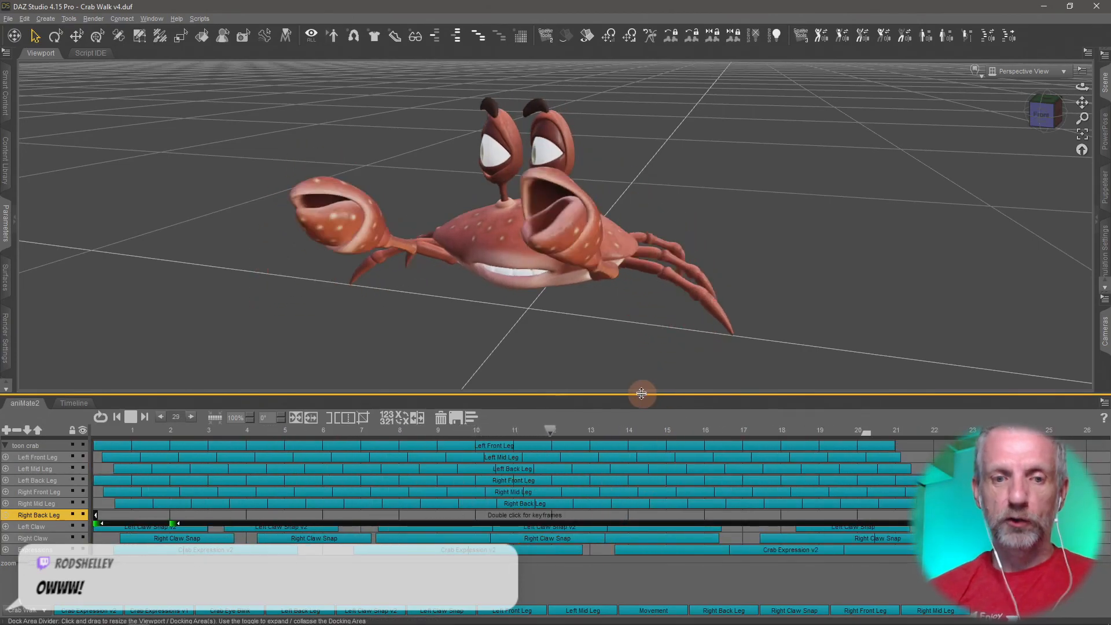
pyautogui.moveTo(24, 405); pyautogui.dragTo(273, 436)
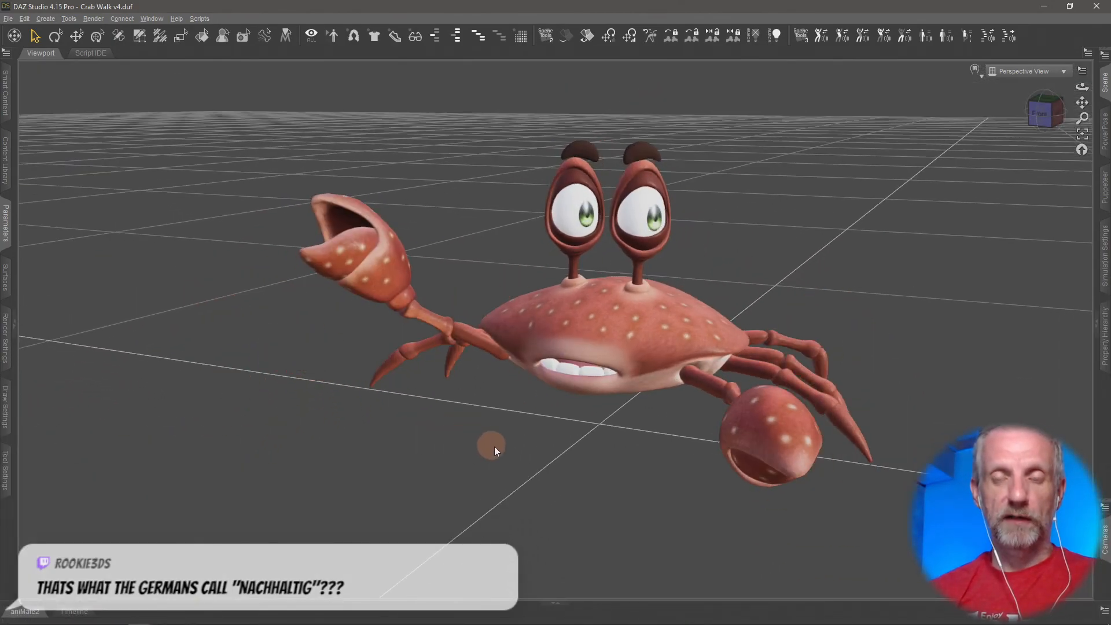
pyautogui.moveTo(551, 462); pyautogui.dragTo(588, 481, button='middle')
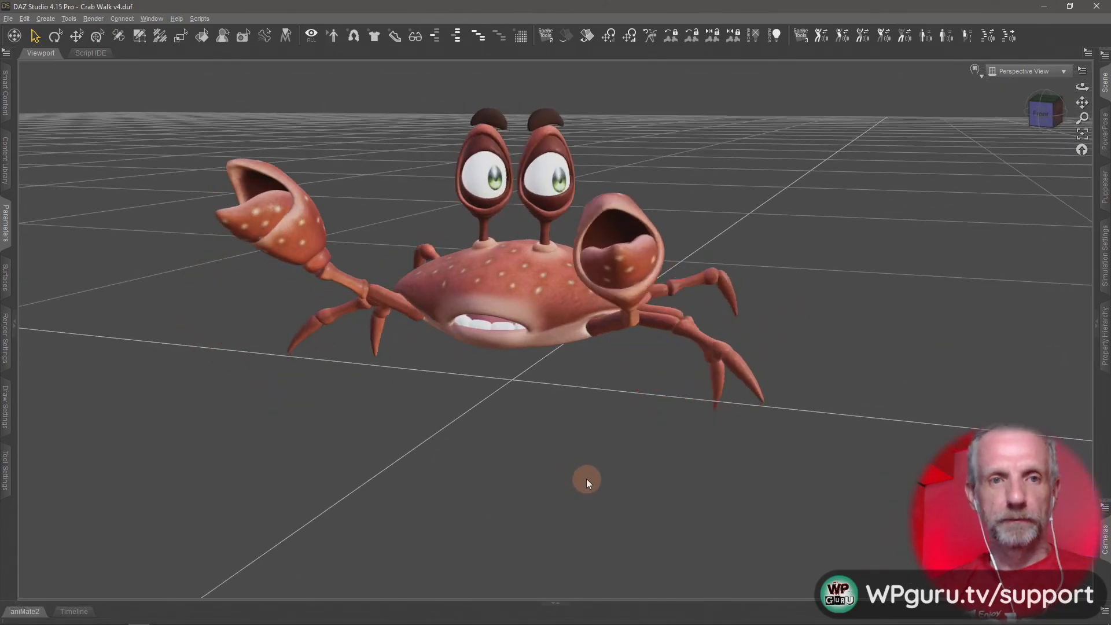